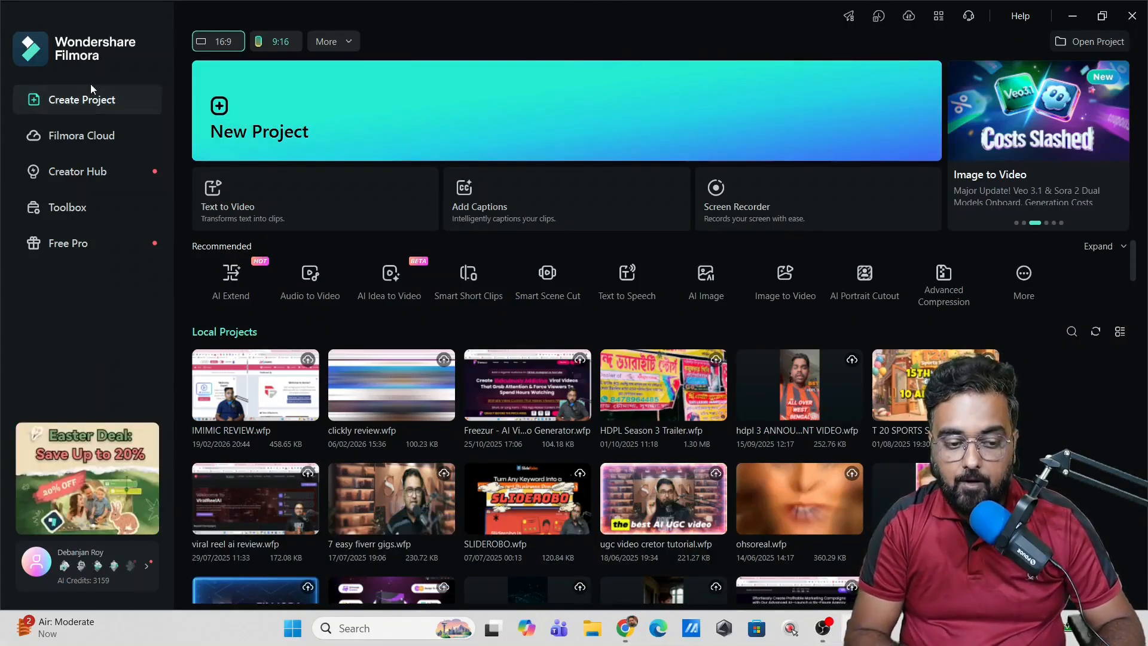
Open the AI Extend tool from the full toolbox and dismiss the version update notice
mouse_move(227, 282)
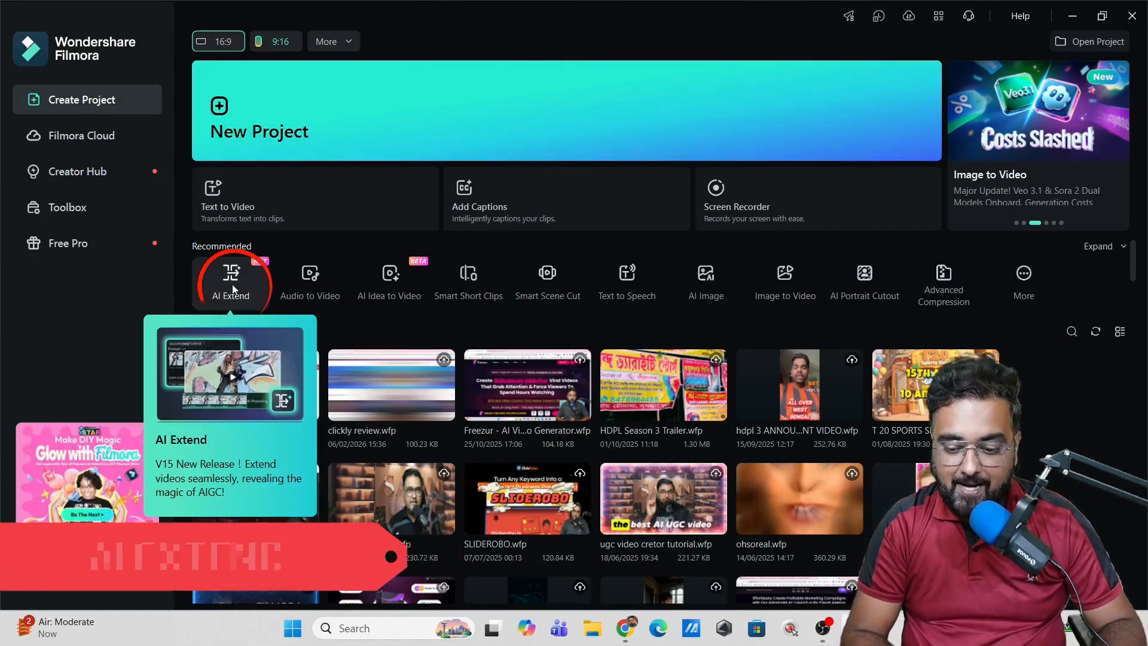
left_click(1024, 281)
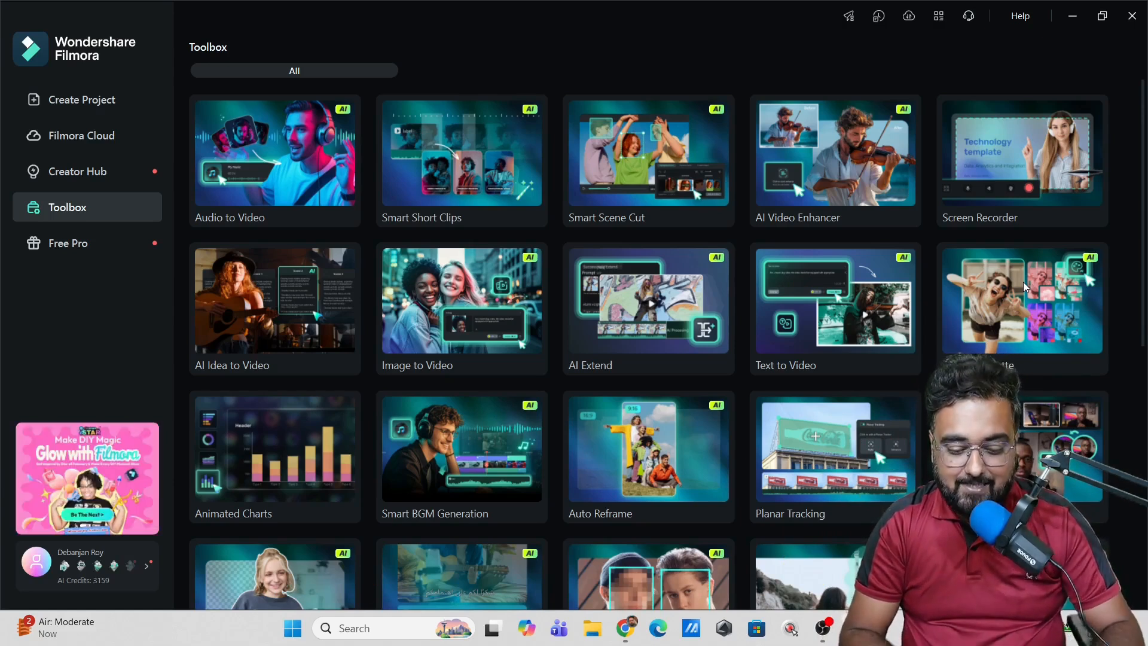
left_click(628, 311)
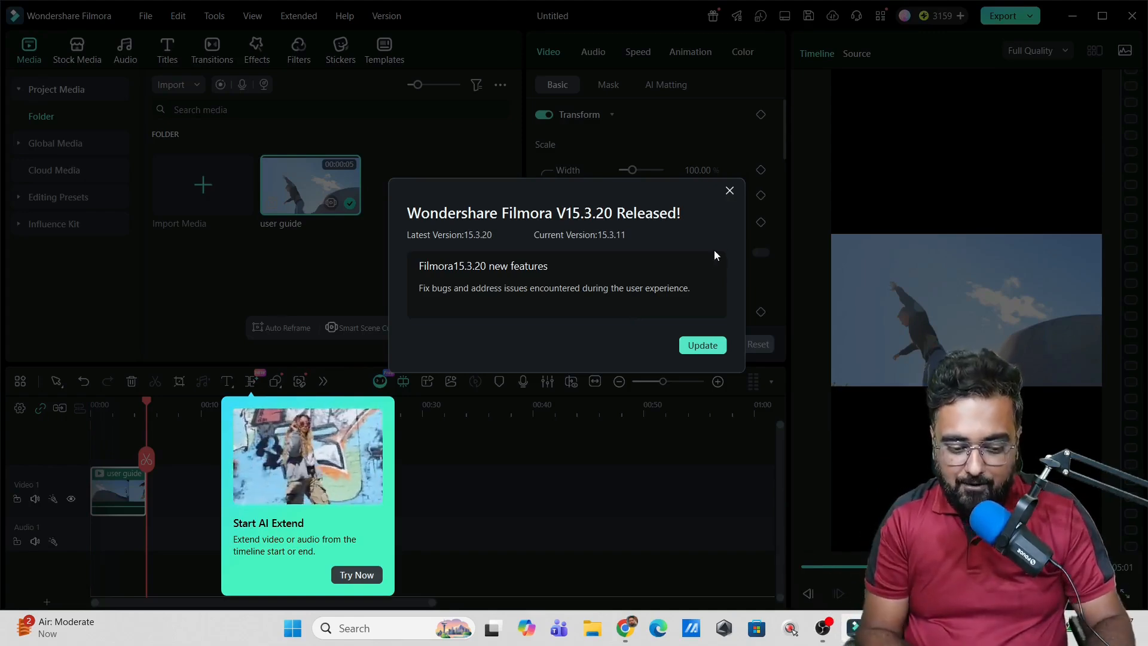
left_click(731, 192)
Preview the user guide clip from its start and use AI Extend to lengthen its end by about 3 seconds
key("Home")
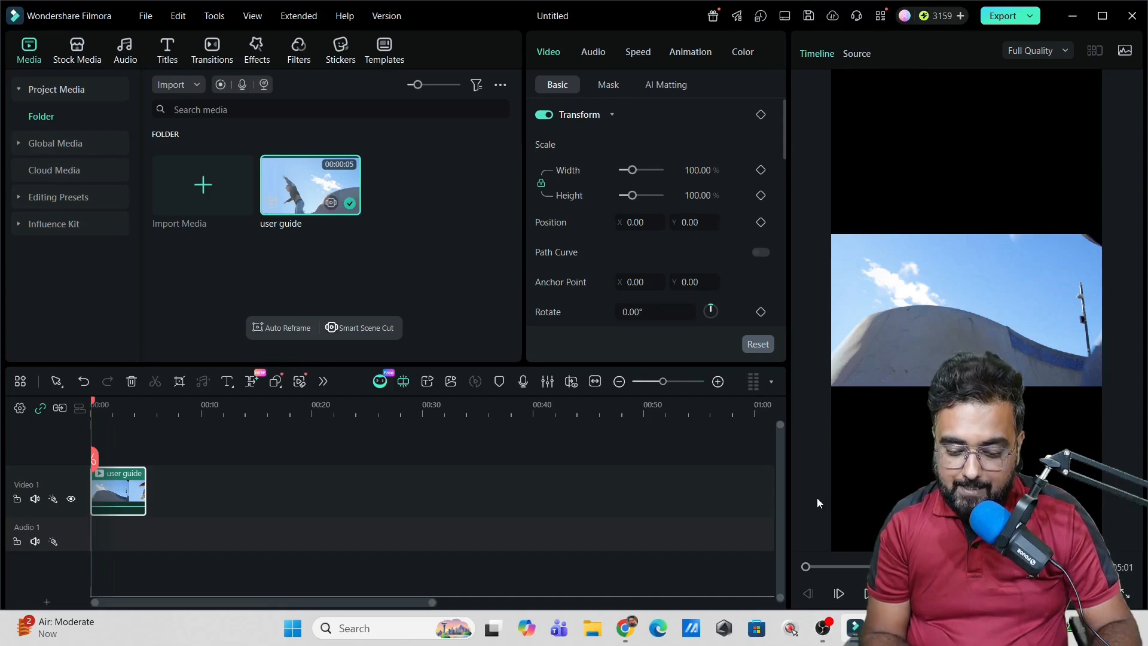
key("space")
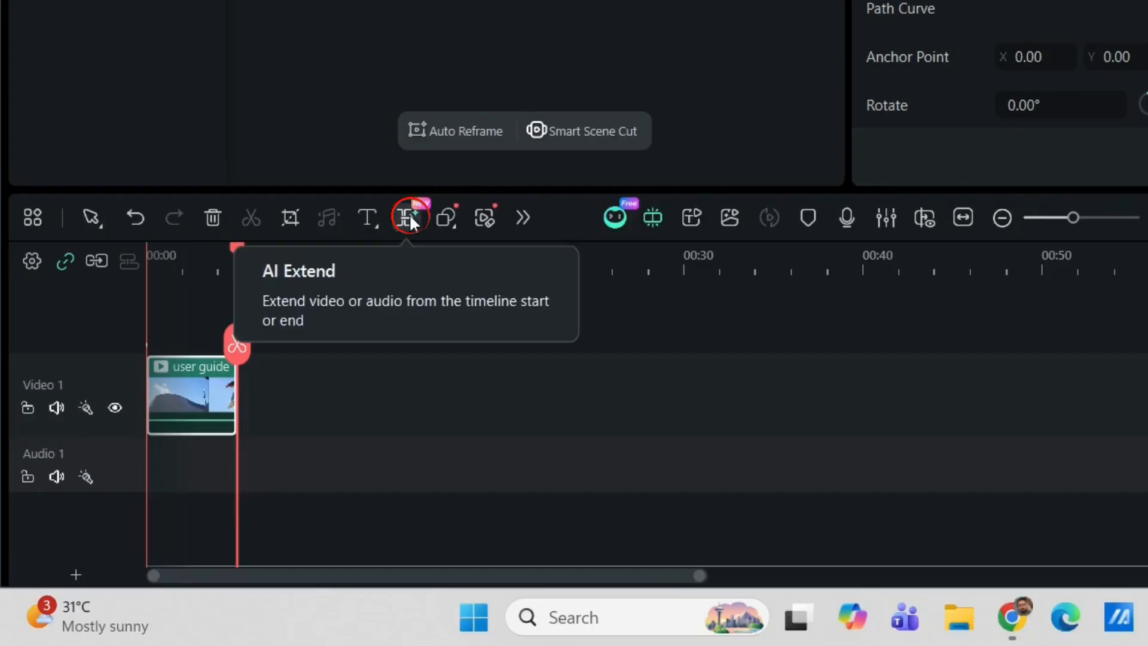
left_click(410, 219)
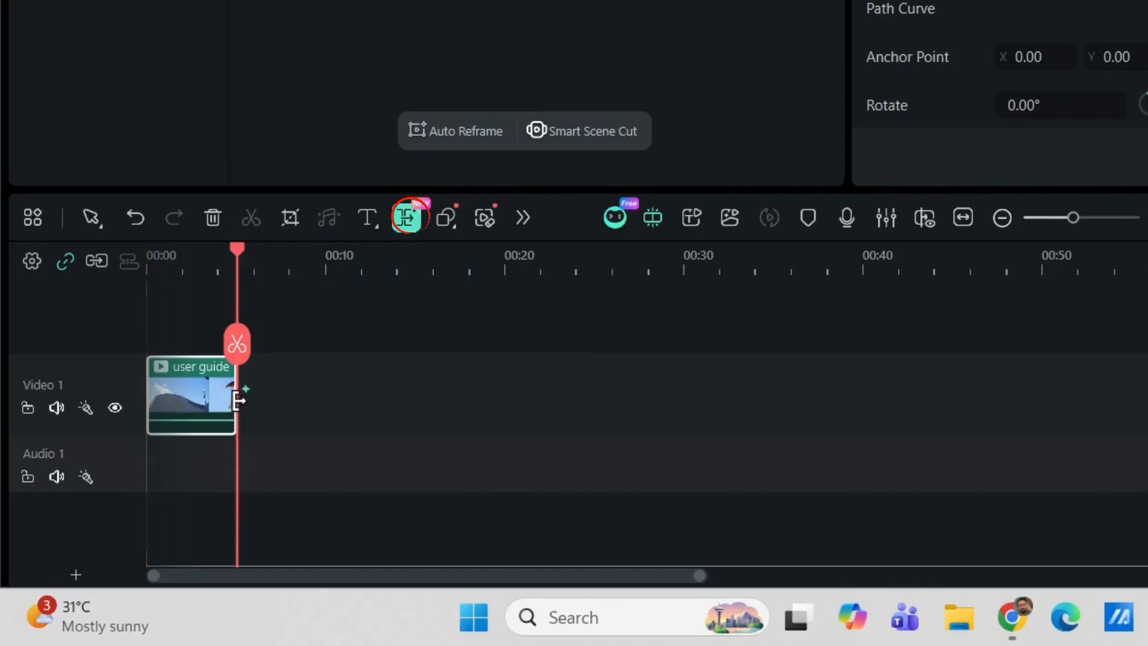
left_click_drag(238, 401, 293, 400)
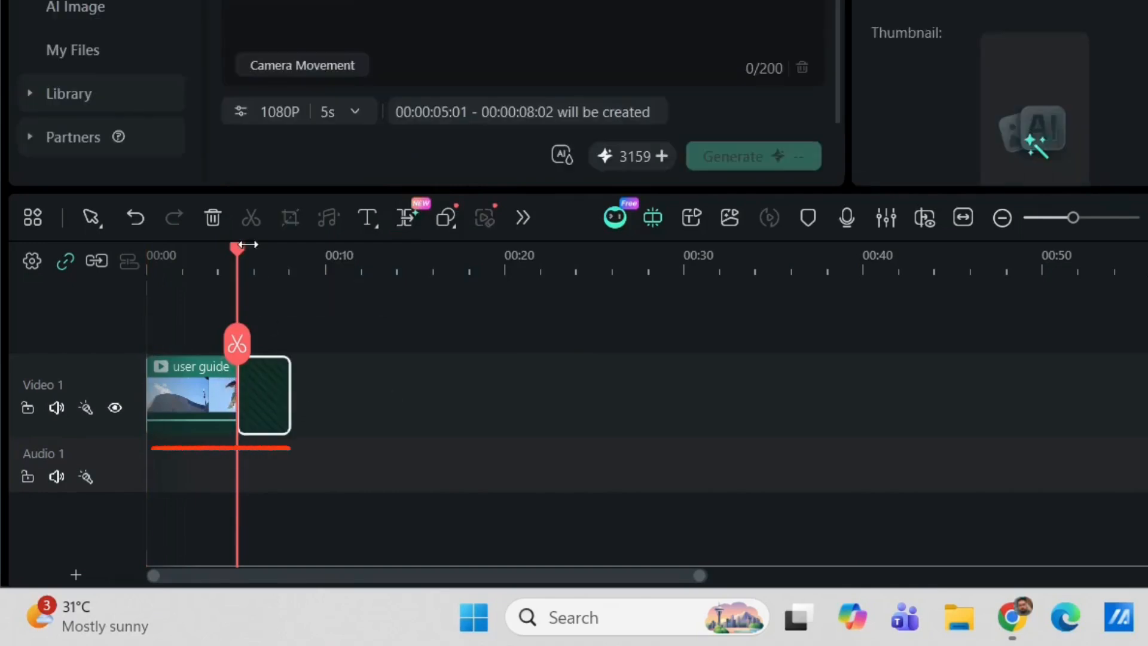
mouse_move(287, 400)
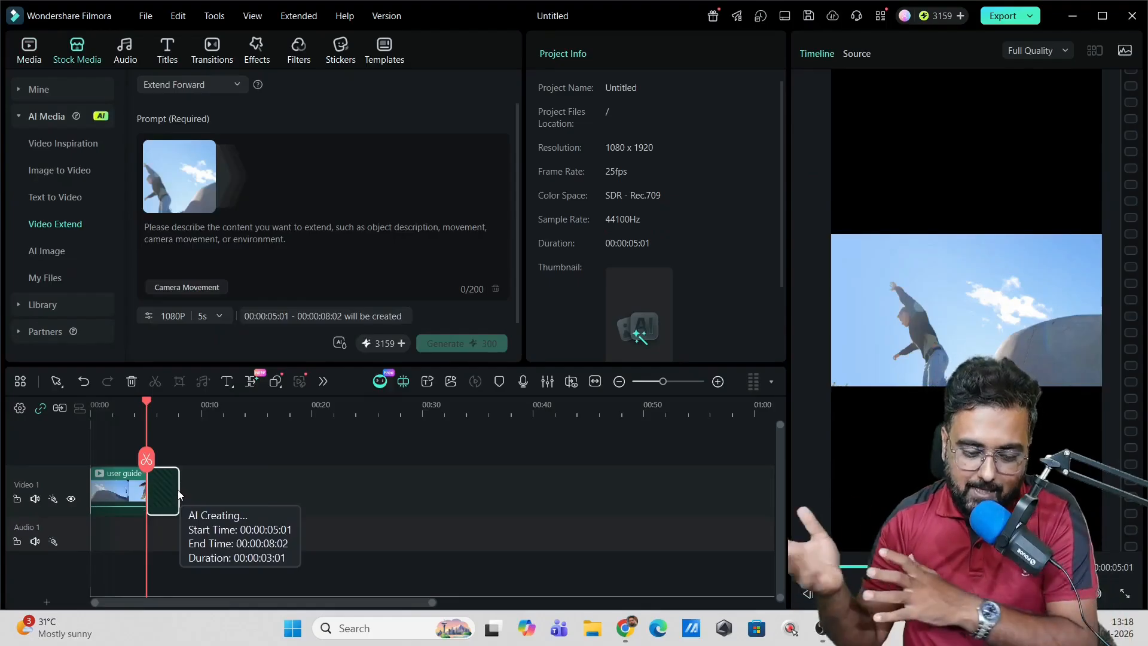
Enter the extension prompt "the man throws up his hands in the air and celebrates the jump" and add the Pan left camera movement
left_click(300, 240)
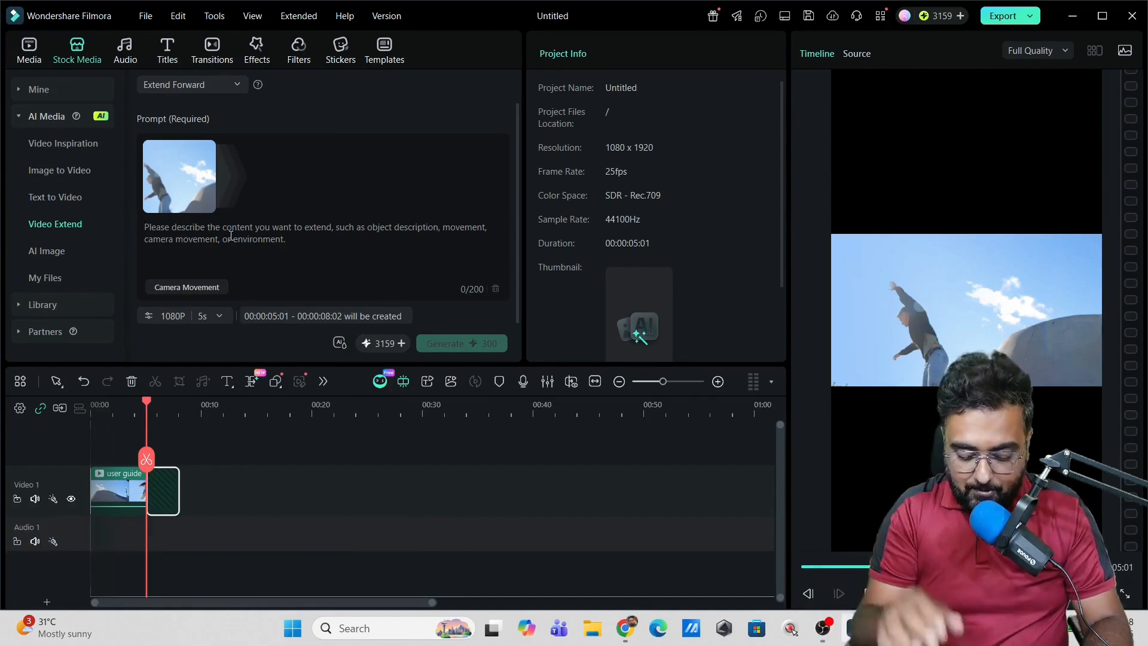
type("the man throws up his hands in the air and celebrates the jump")
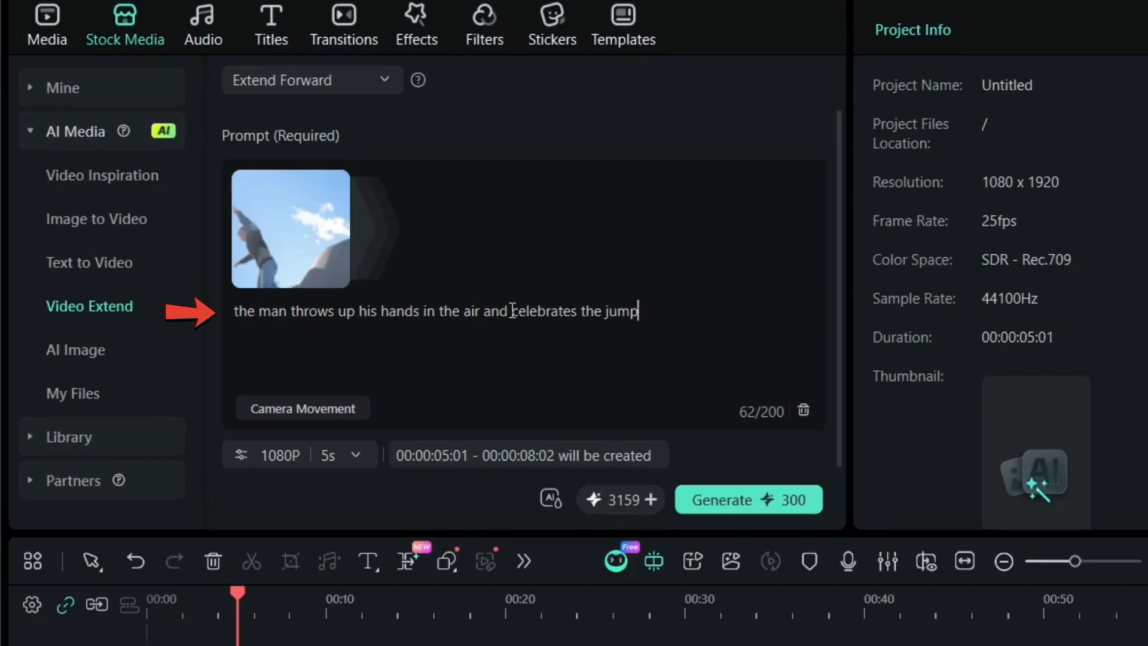
left_click(350, 410)
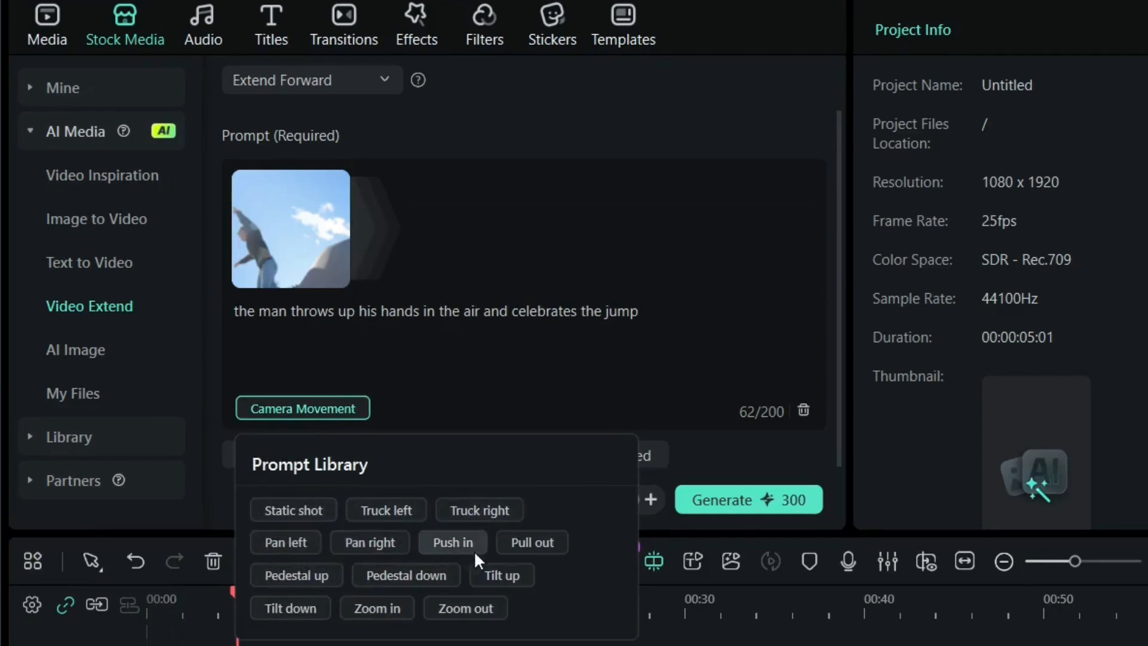
left_click(297, 542)
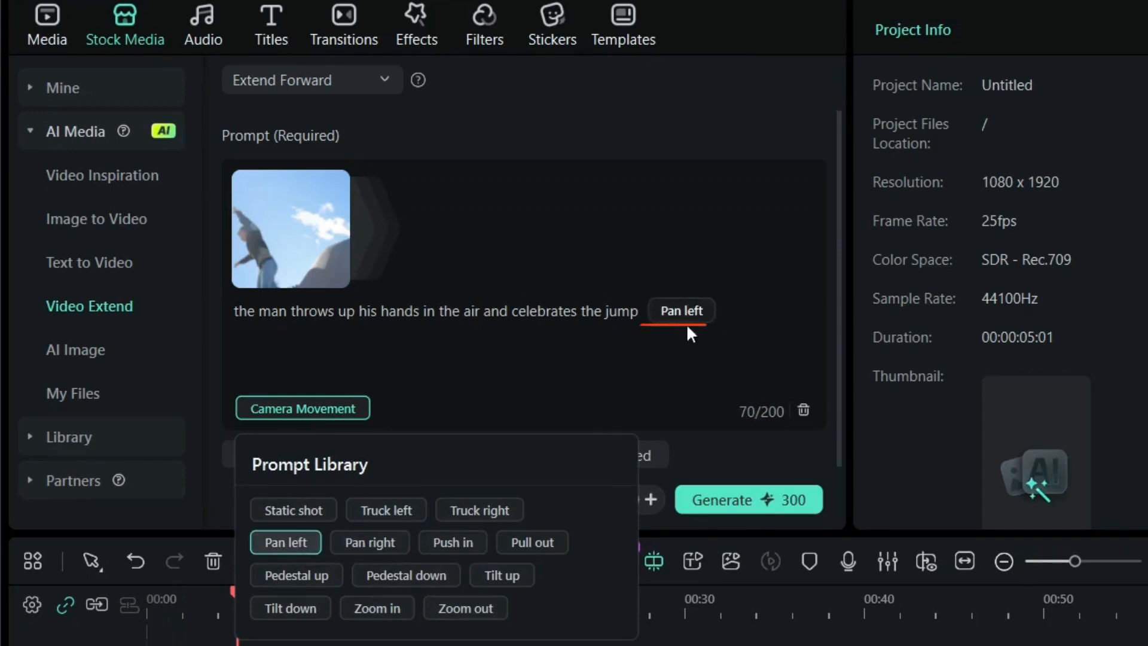
left_click(679, 382)
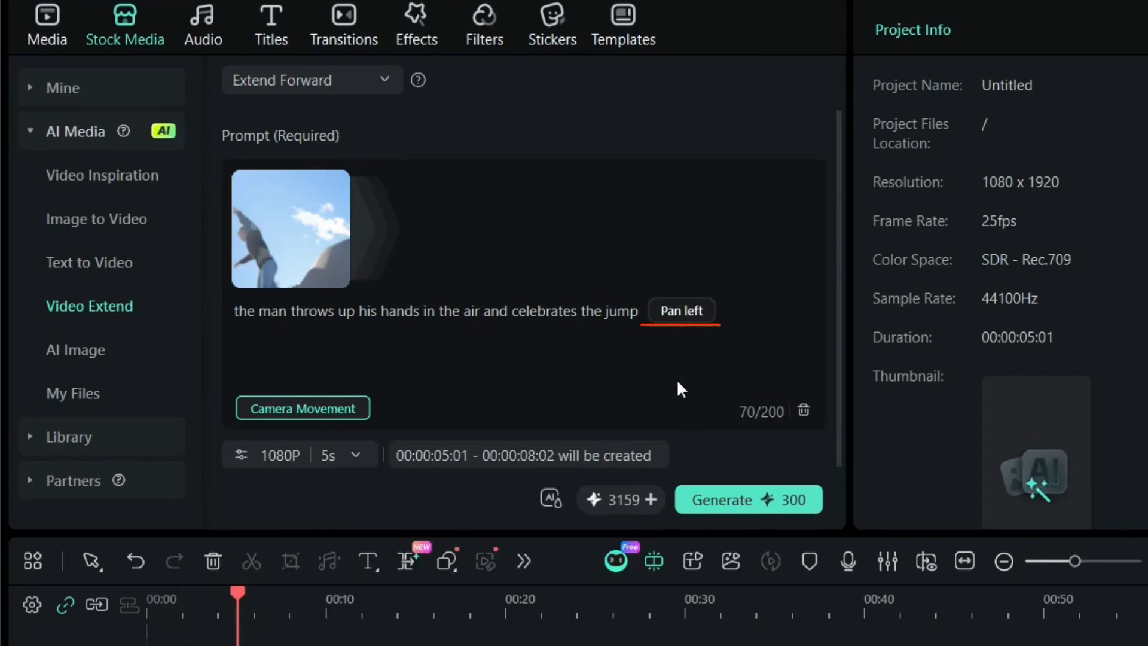
Generate the video extension at 1080P and 5s, and play the extended sequence from the start
left_click(327, 456)
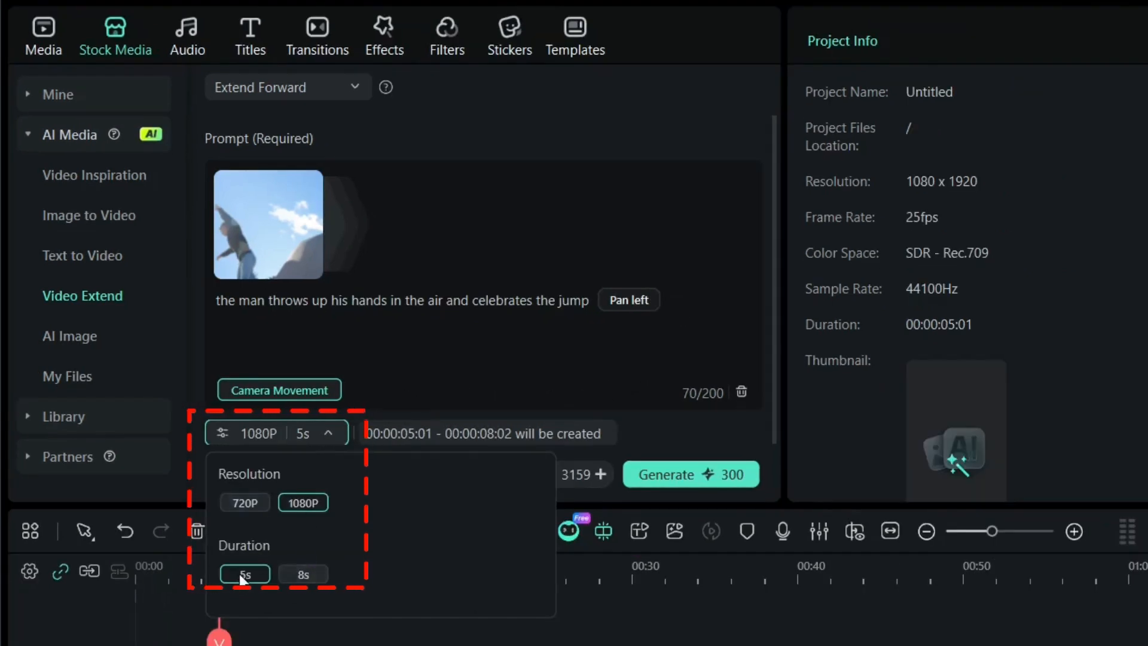
left_click(448, 357)
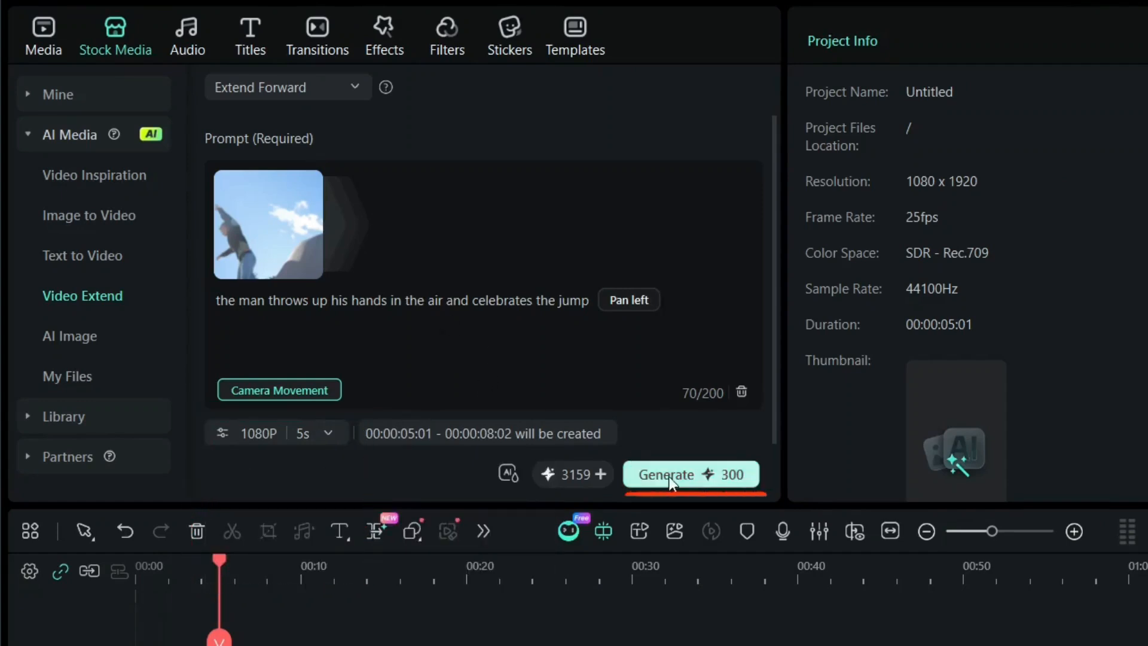
left_click(670, 475)
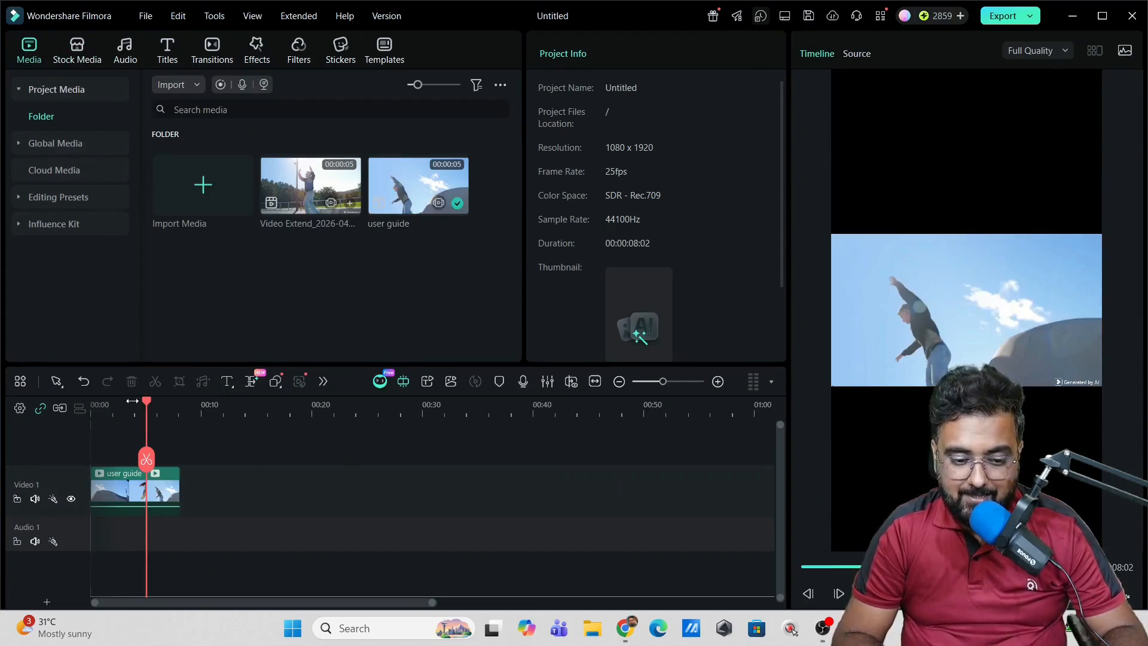
left_click_drag(148, 407, 92, 406)
key("space")
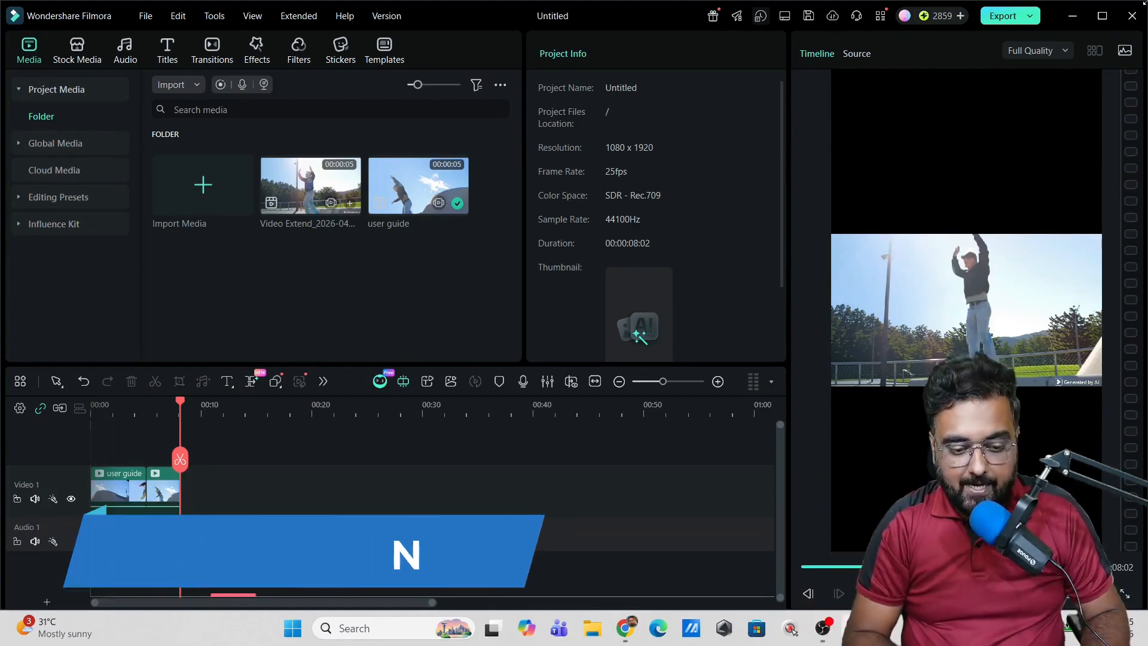
Import the "1 Introduction To Mod...arted With Powerpoint" clip for captioning and preview it on the timeline
left_click(194, 192)
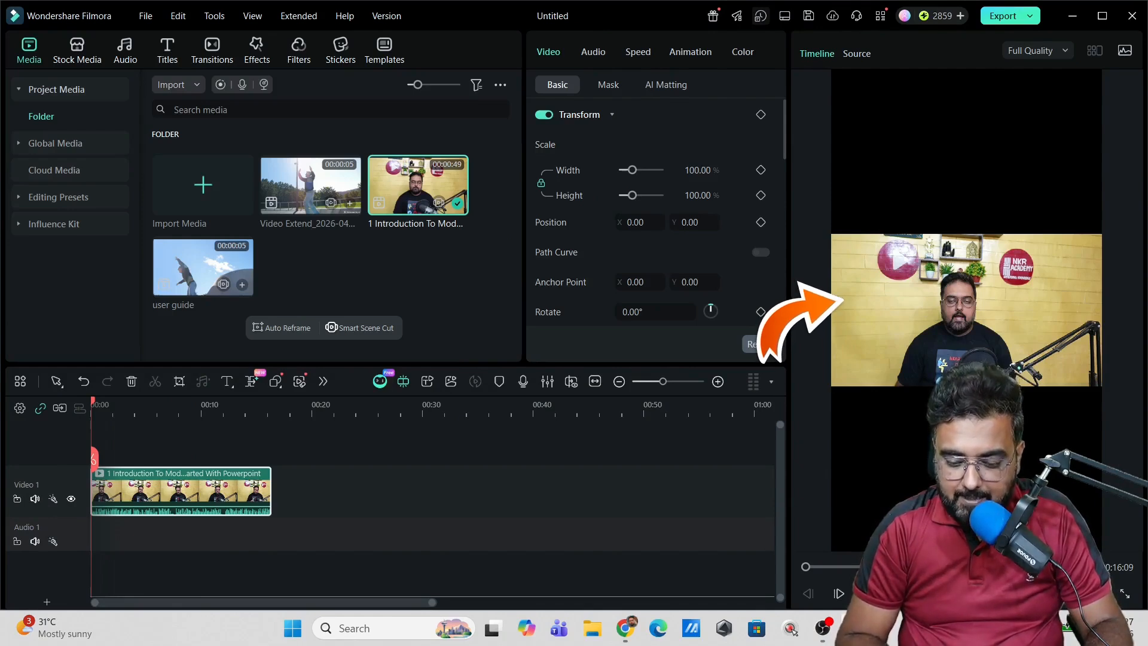
key("space")
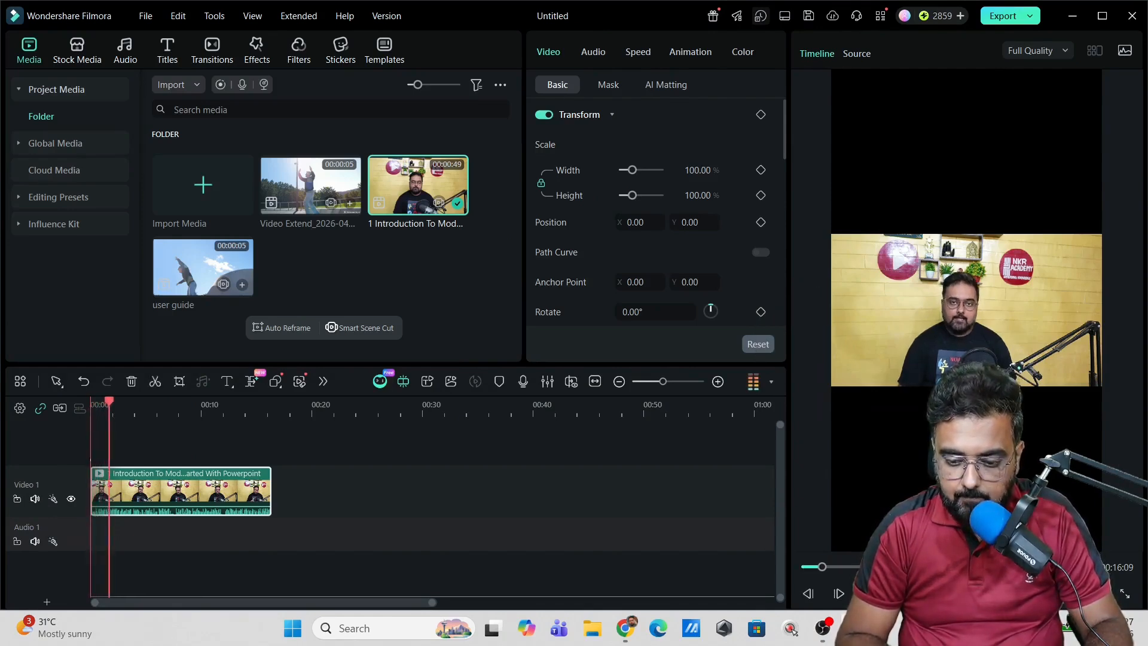
left_click(870, 594)
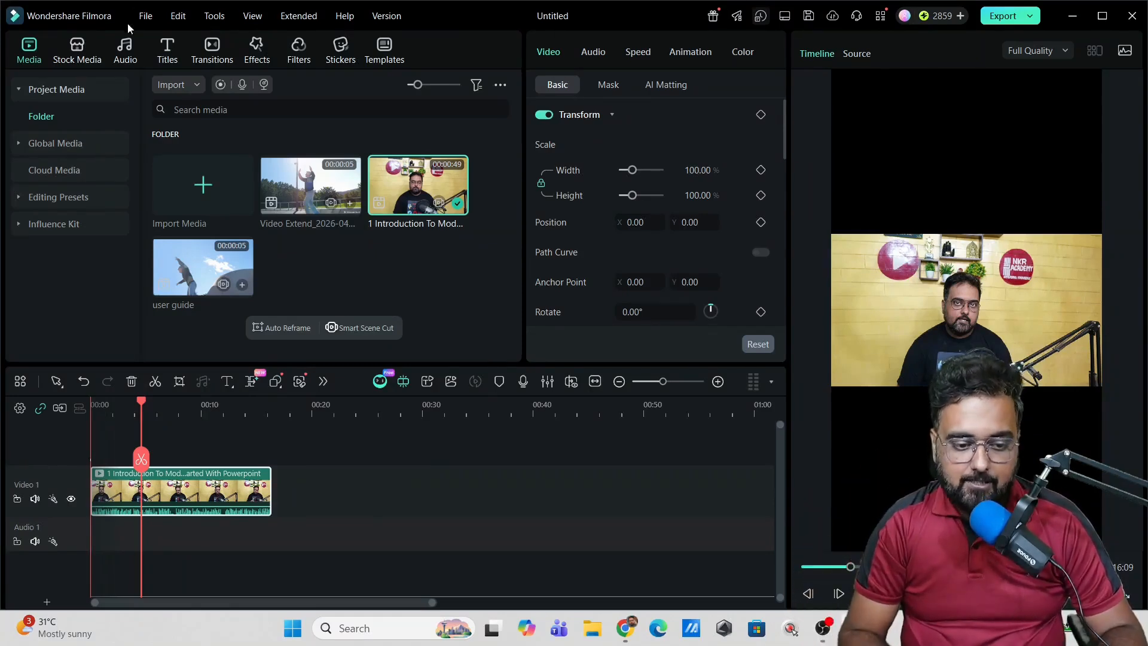
Open the Dynamic Caption settings, keeping the entire timeline sequence as the source and English (US) as the transcription language
left_click(168, 54)
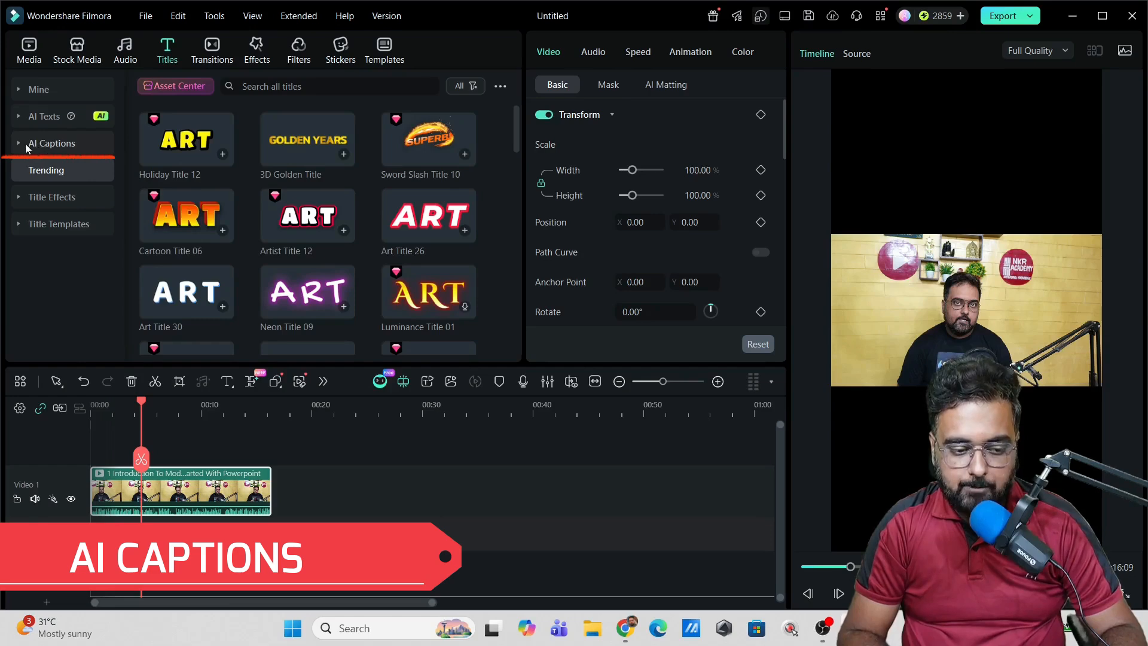
left_click(25, 144)
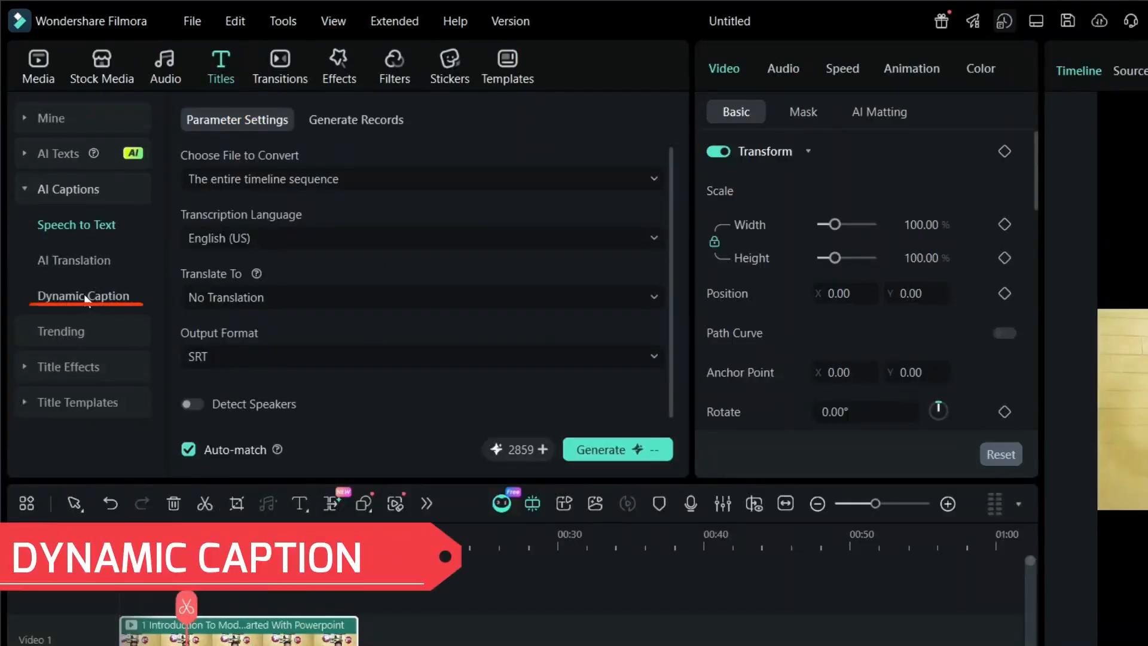
left_click(87, 297)
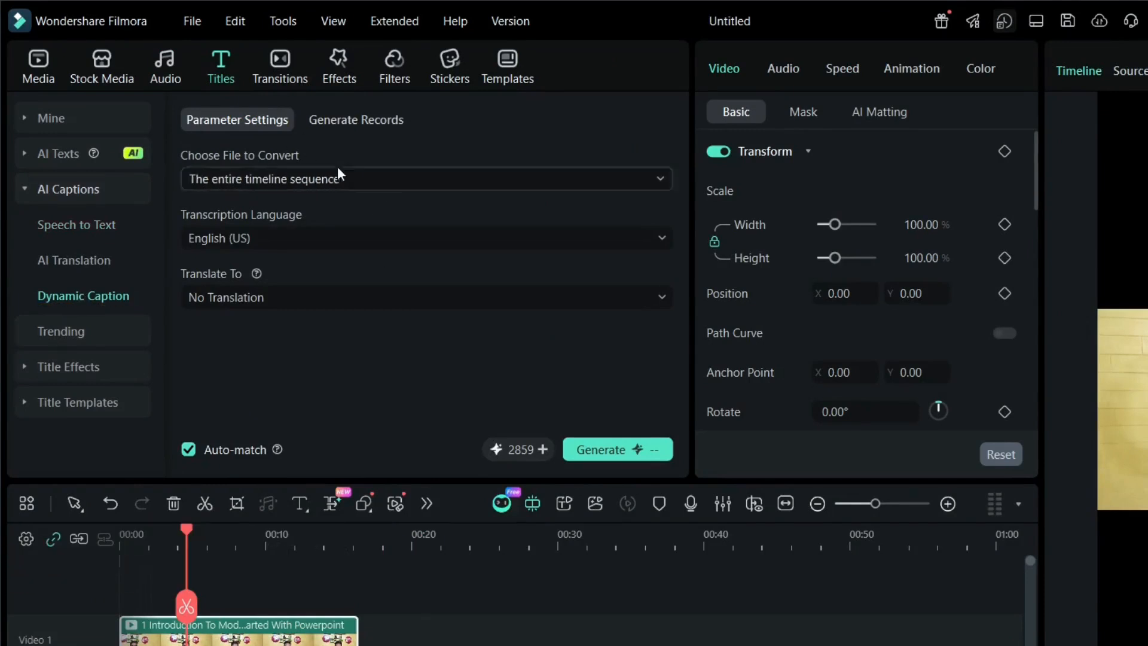
left_click(311, 181)
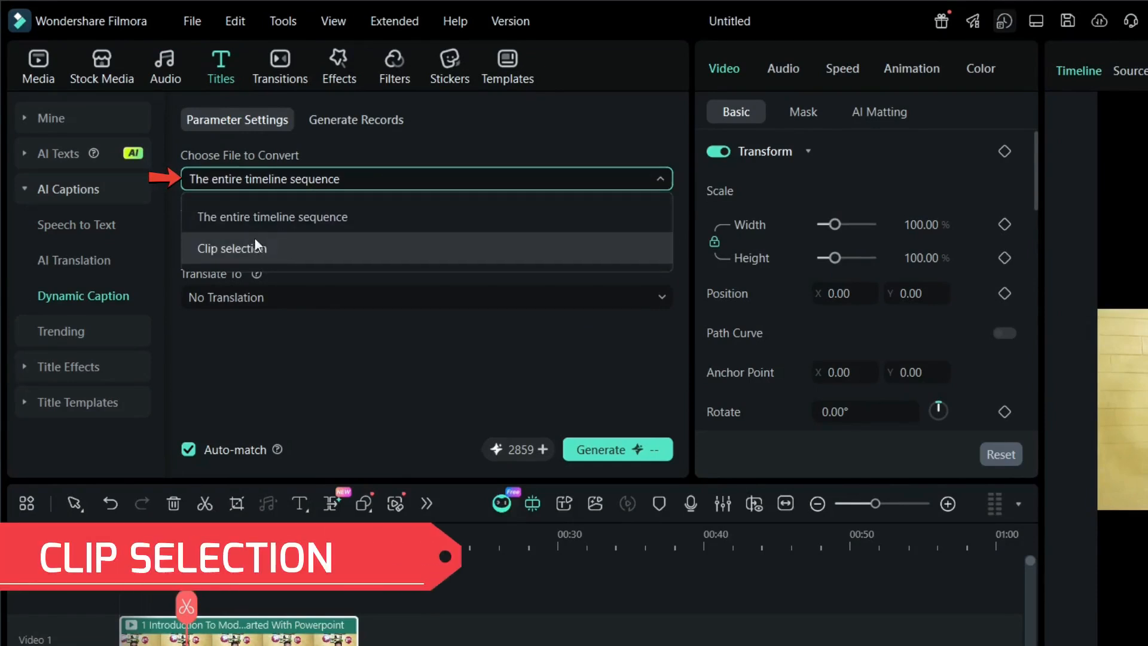
left_click(299, 342)
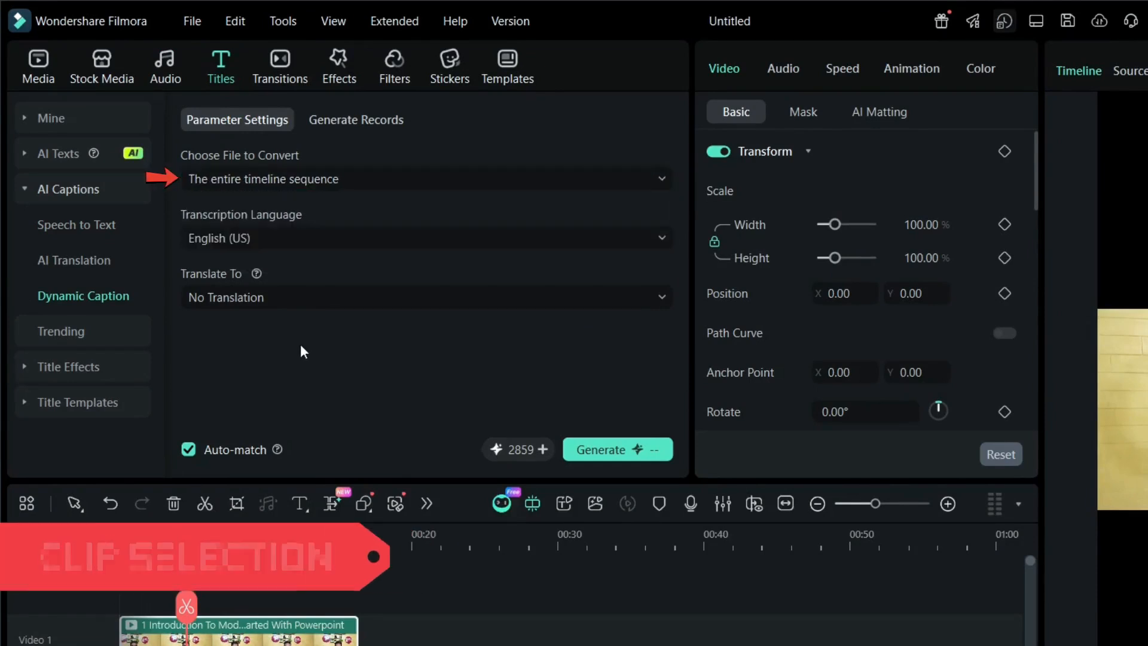
left_click(316, 239)
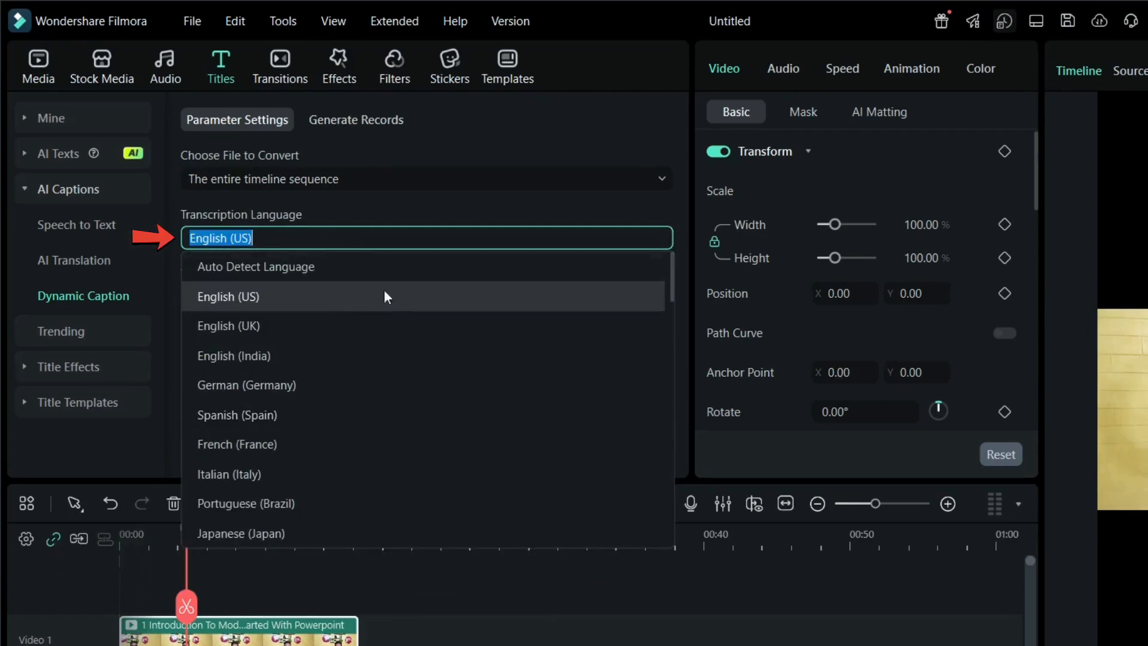
left_click(357, 213)
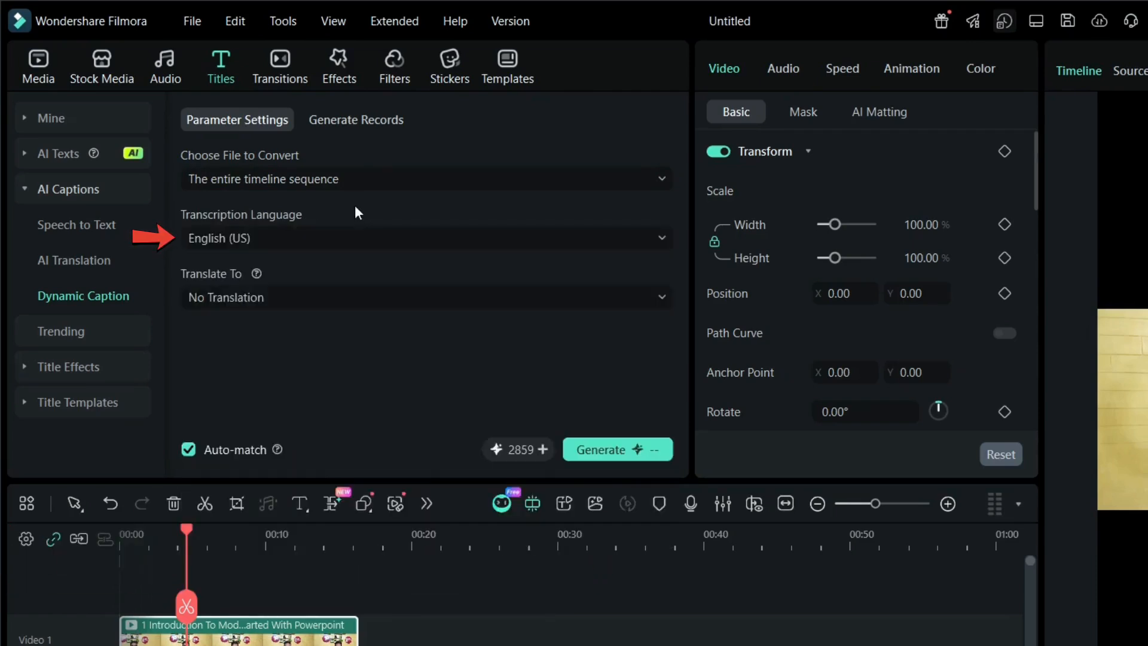
Review the translation languages, keep No Translation, and generate the dynamic captions with Auto-match enabled
left_click(318, 297)
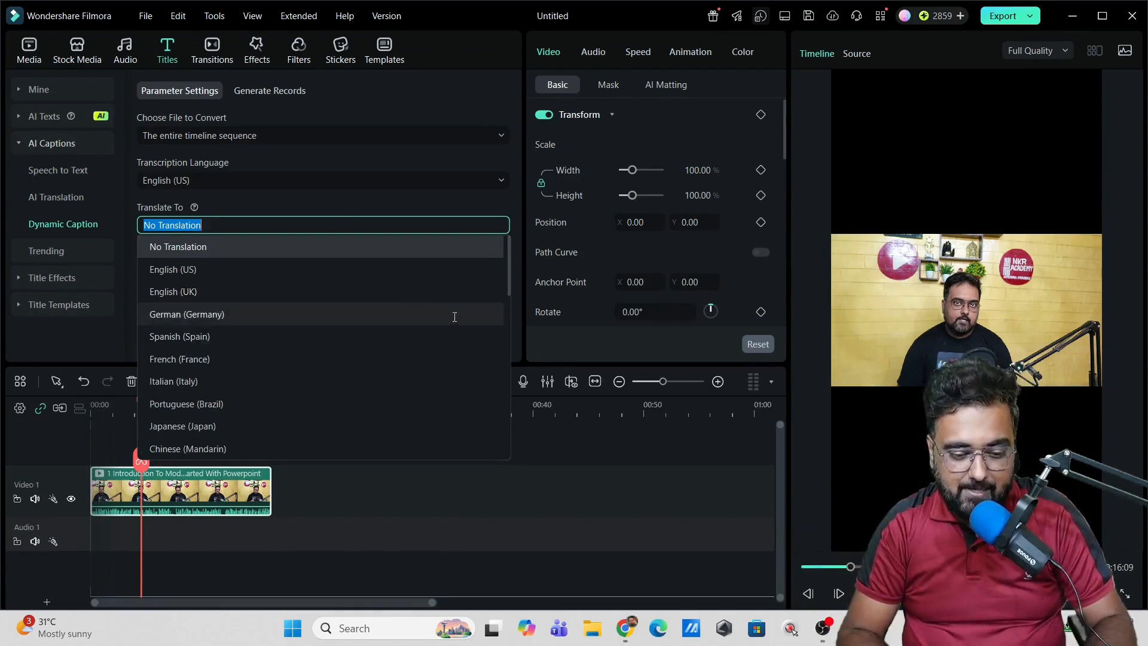
left_click_drag(509, 282, 508, 235)
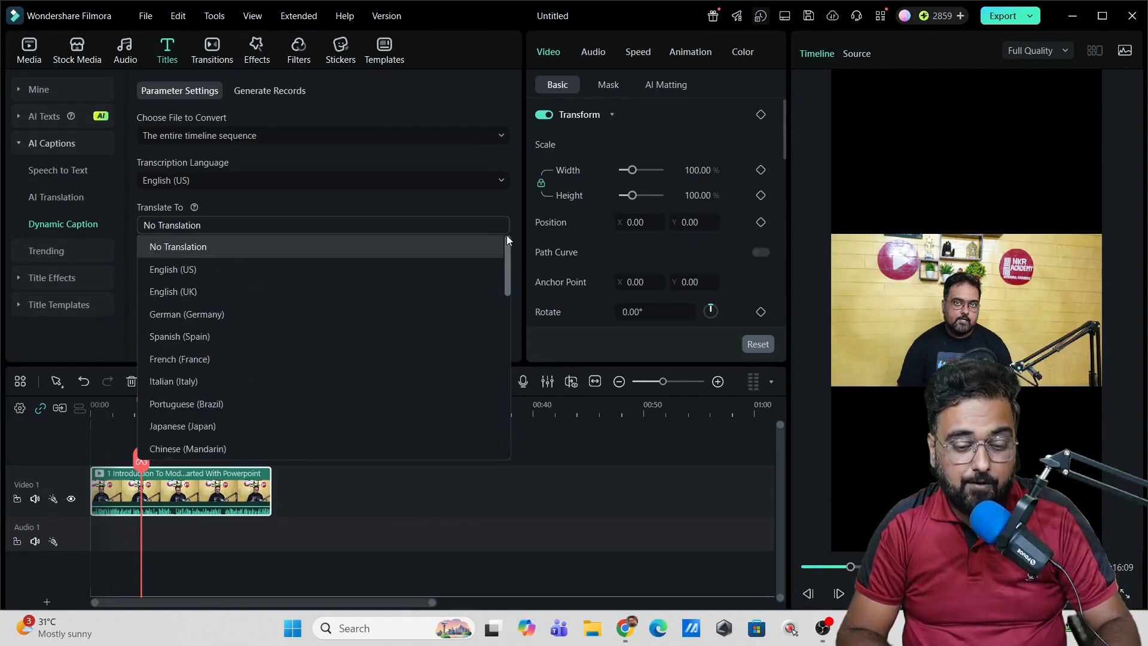
left_click(486, 210)
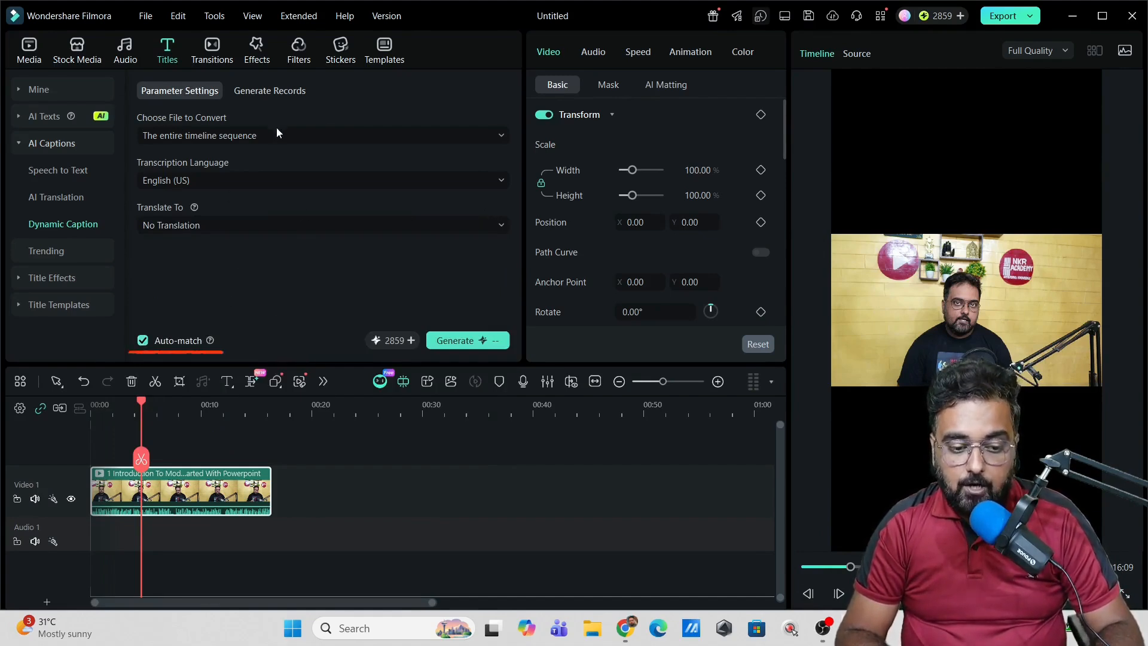
left_click(472, 342)
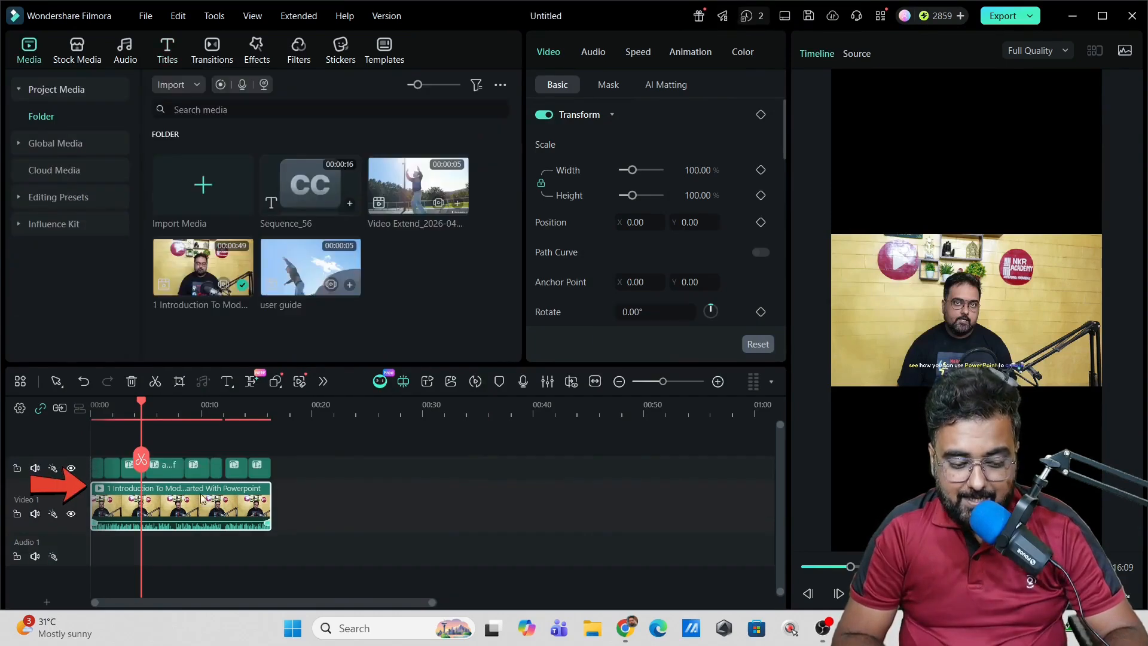
Move the playhead to an early caption, select all caption clips, and scale them uniformly to 233.33%
left_click_drag(142, 408, 104, 411)
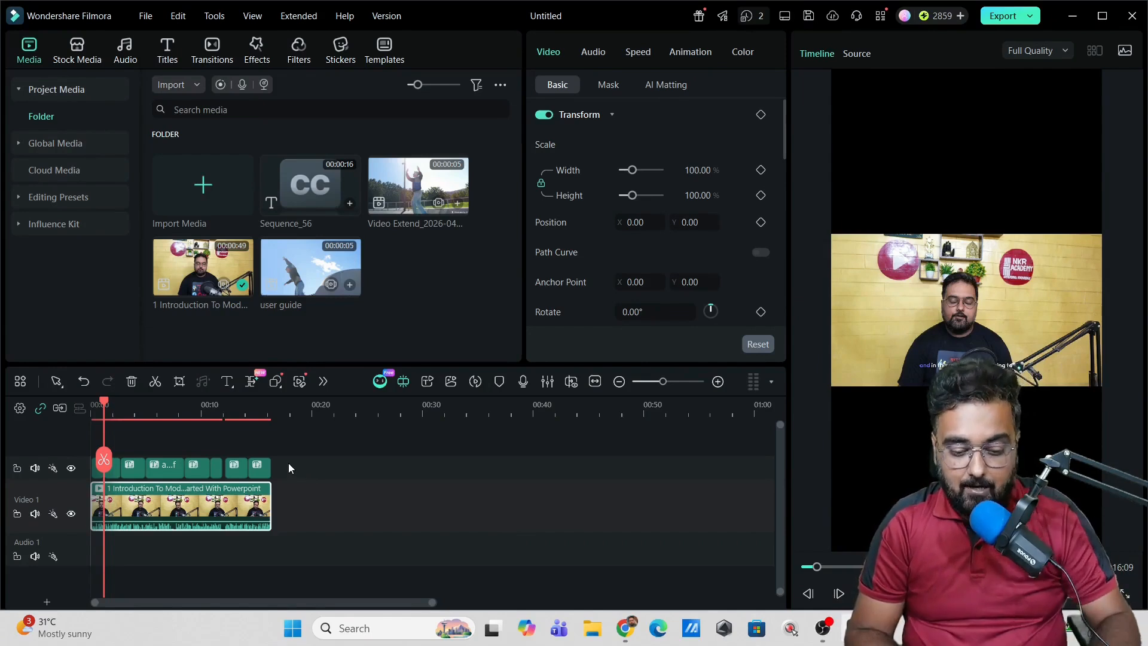
left_click_drag(286, 467, 178, 469)
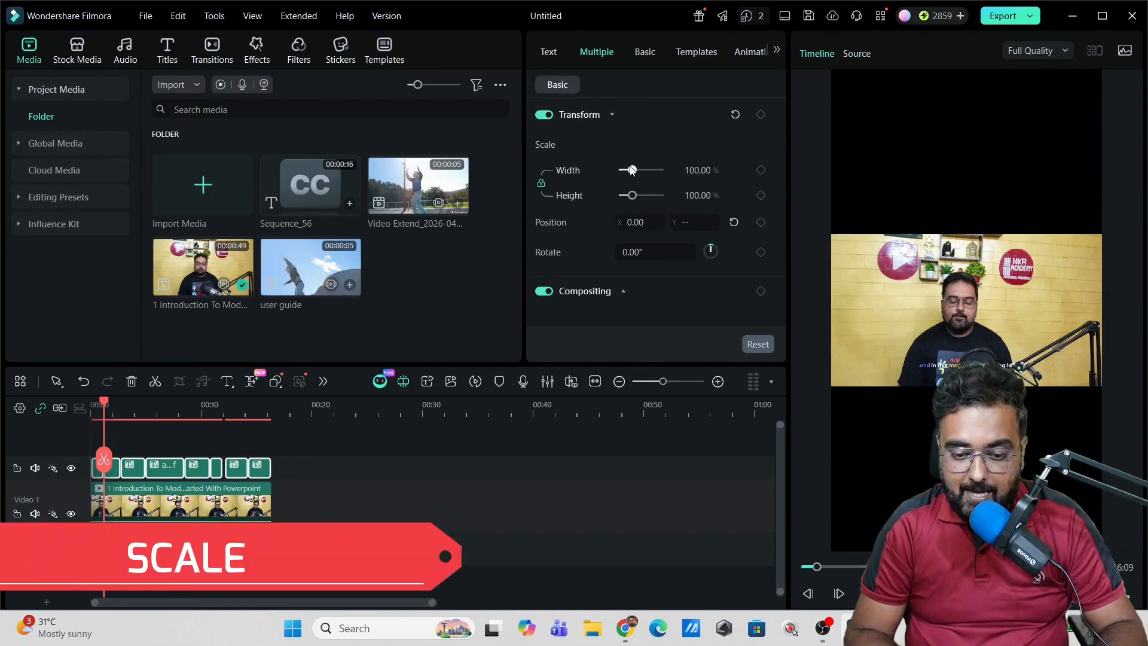
left_click_drag(632, 171, 631, 172)
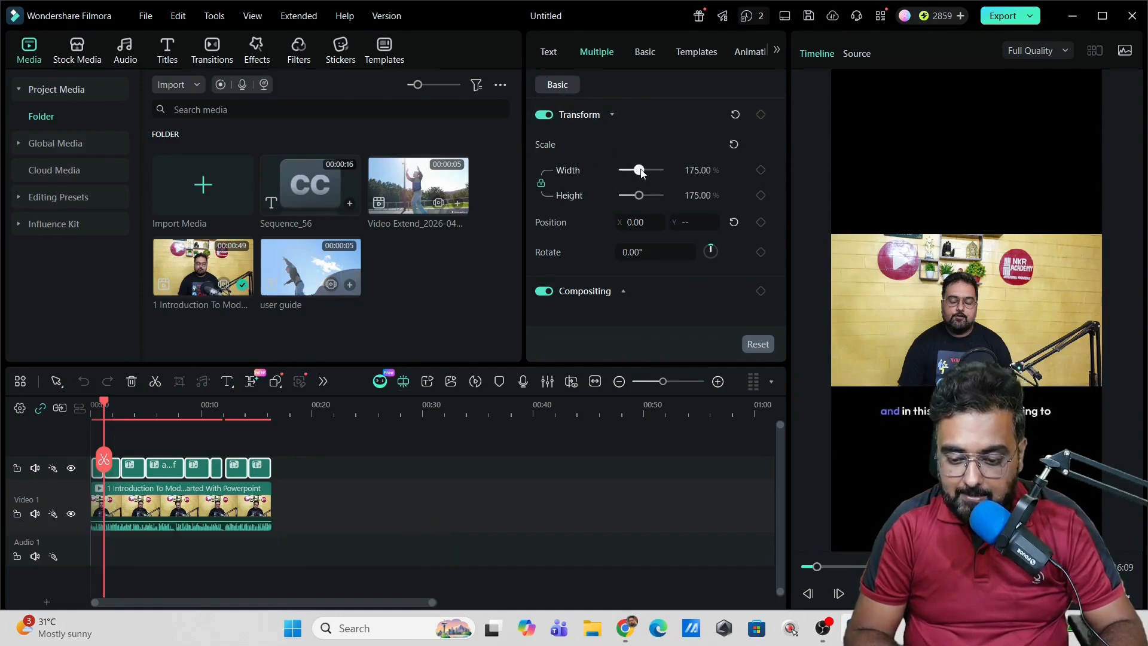
left_click_drag(645, 172, 646, 172)
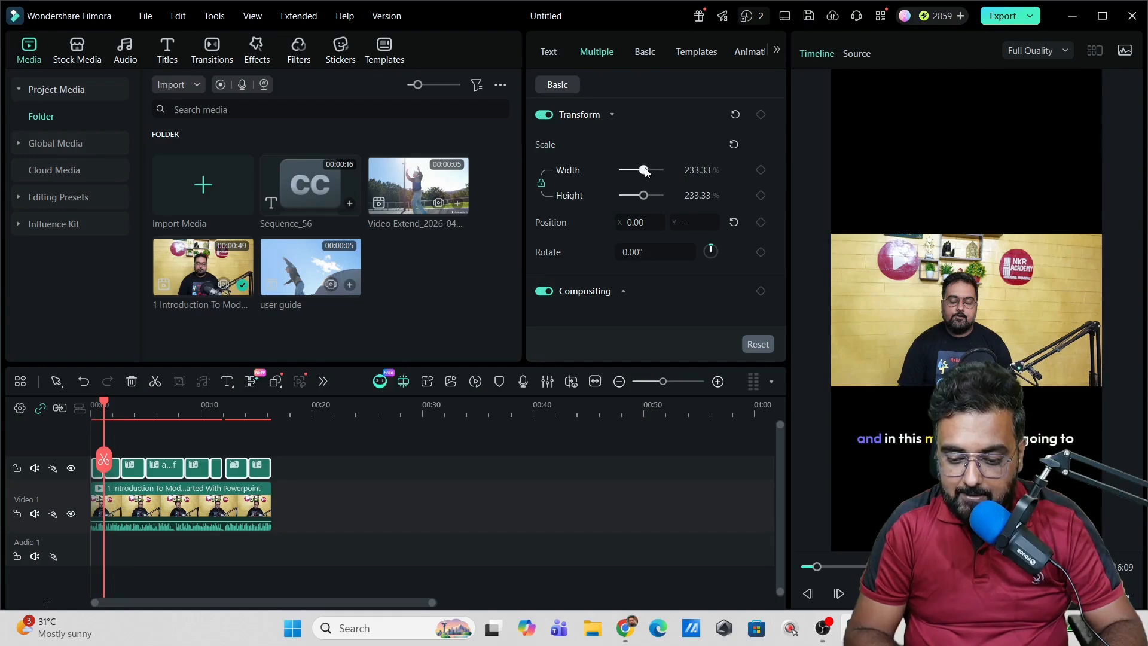
Move the caption from below the speaker to the black area above the video, enlarge it slightly to nearly full frame width, and centre it
left_click(928, 441)
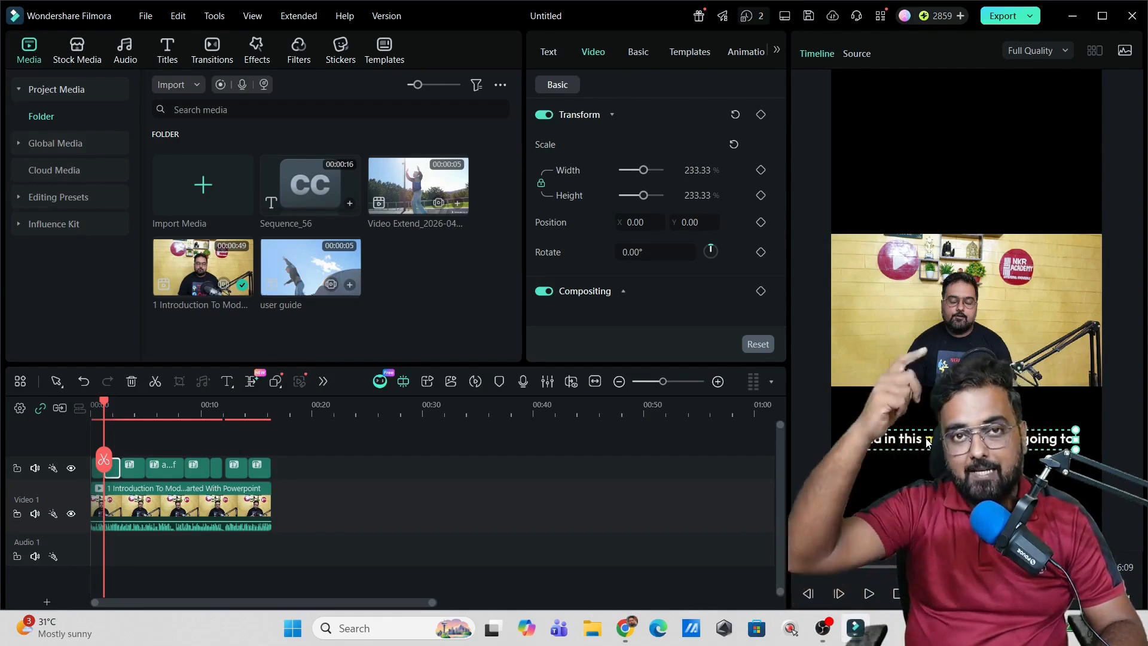
left_click_drag(893, 433, 891, 134)
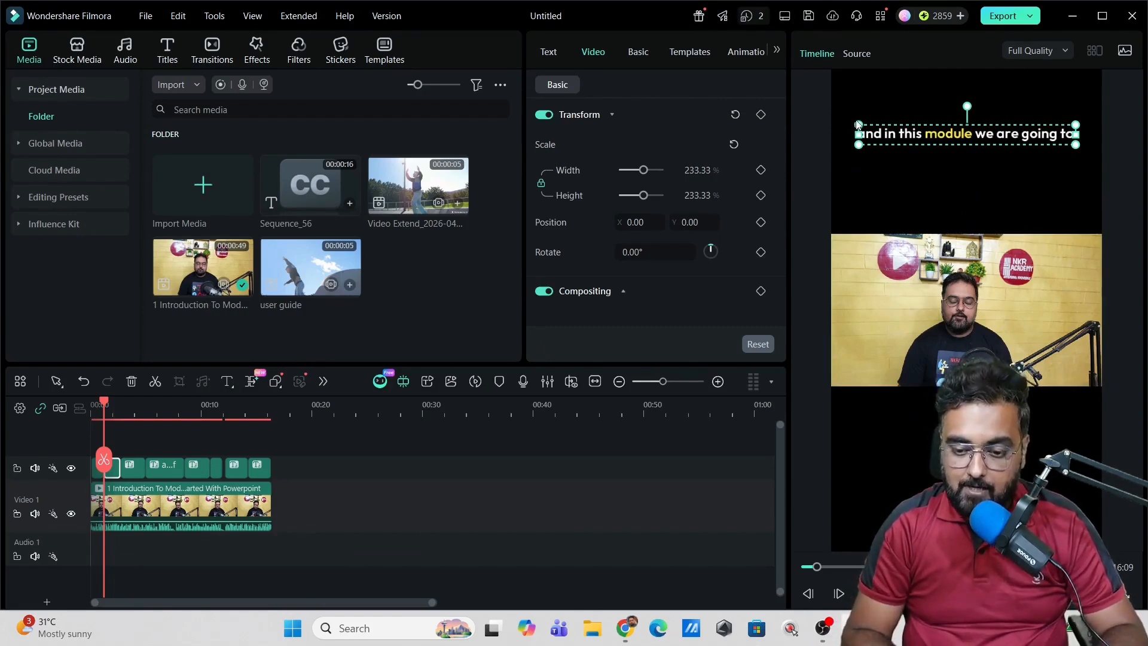
mouse_move(858, 124)
left_mouse_down()
mouse_move(795, 109)
mouse_move(866, 125)
left_mouse_up()
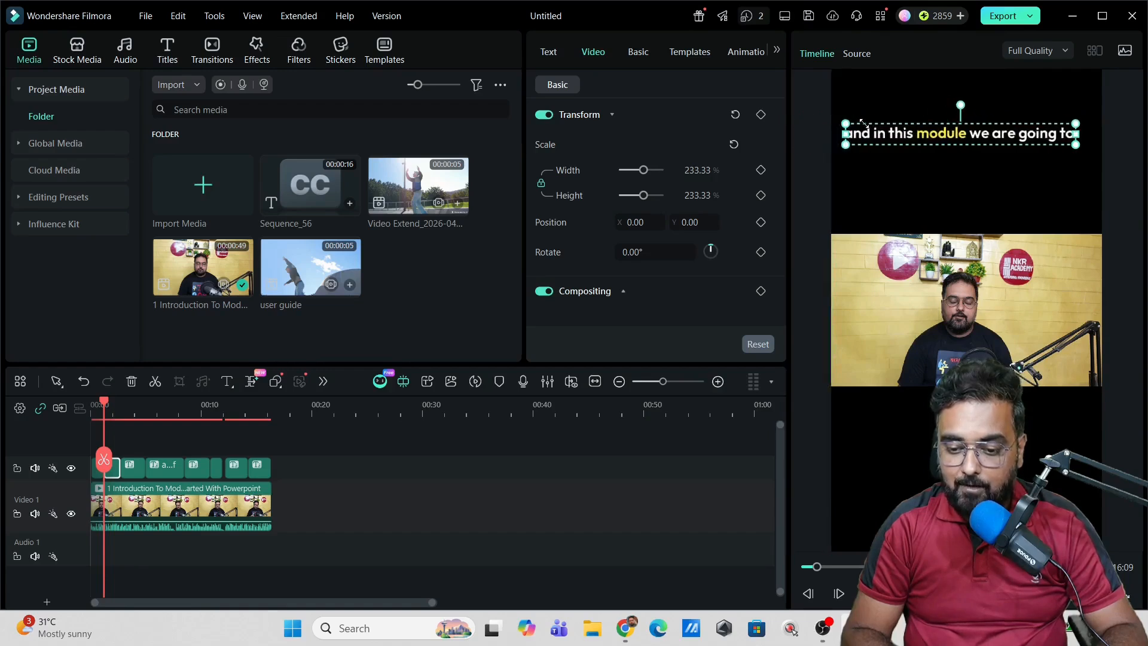
mouse_move(1076, 123)
left_mouse_down()
mouse_move(1124, 114)
mouse_move(1081, 123)
left_mouse_up()
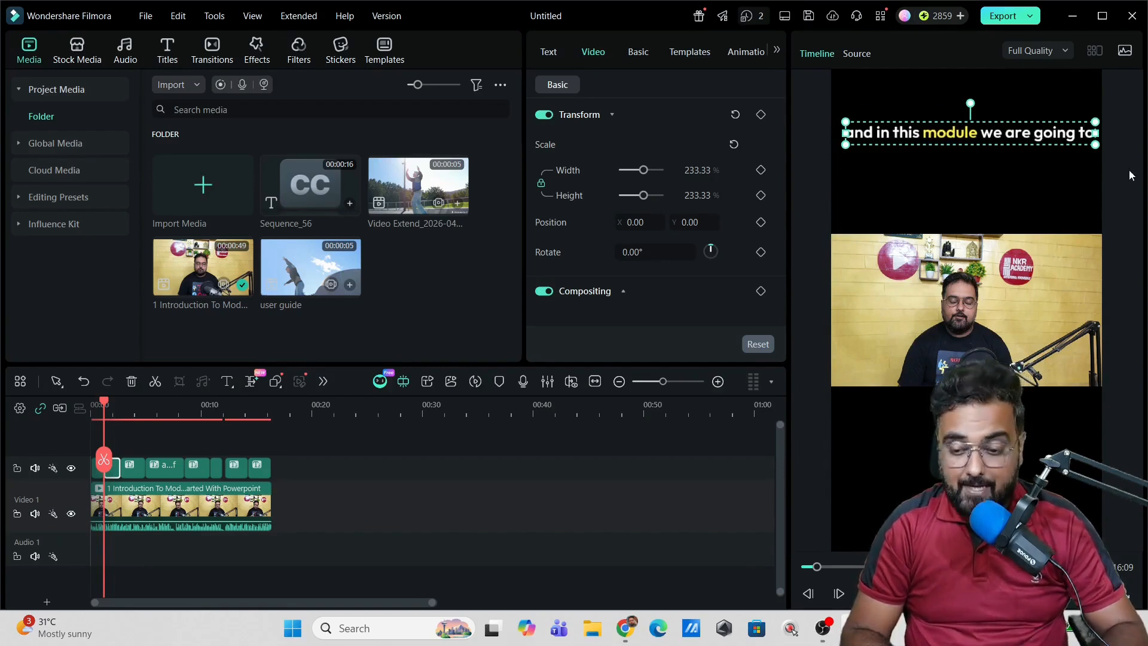
left_click_drag(1002, 134, 986, 131)
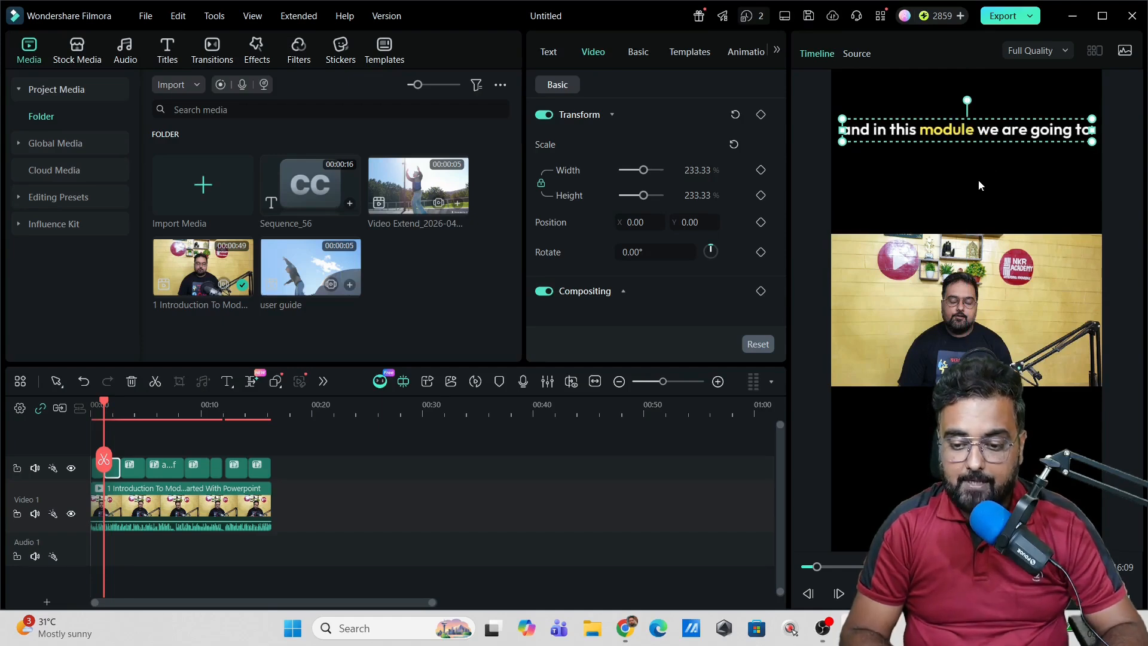
Play the sequence from the beginning to preview the repositioned captions
left_click(978, 180)
left_click_drag(103, 409, 93, 412)
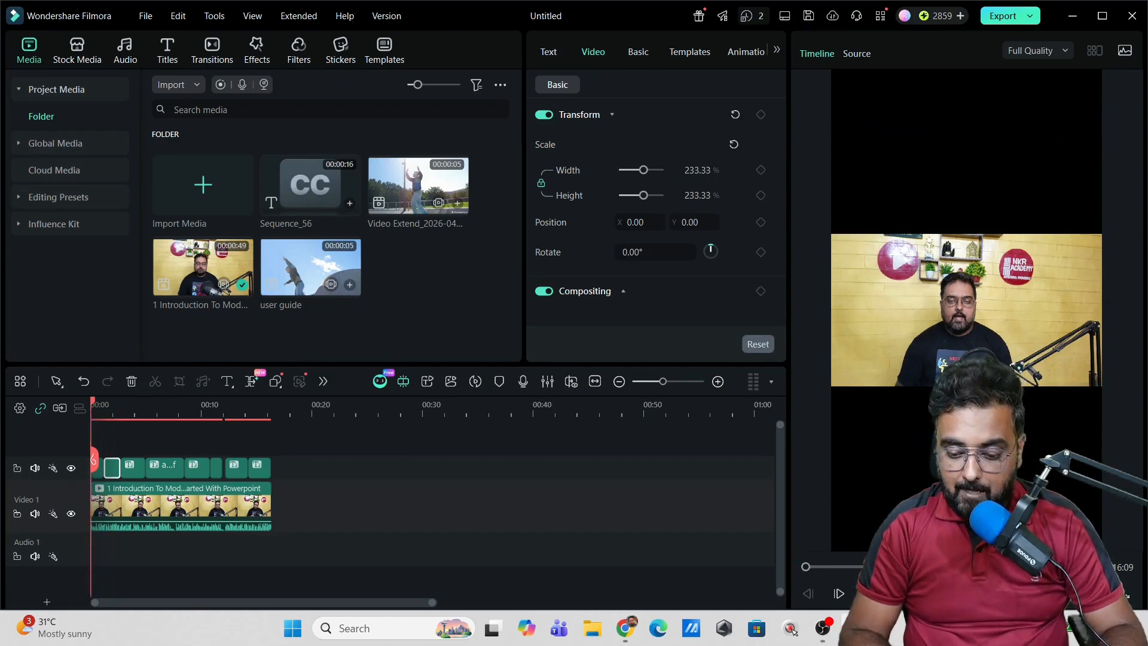
key("space")
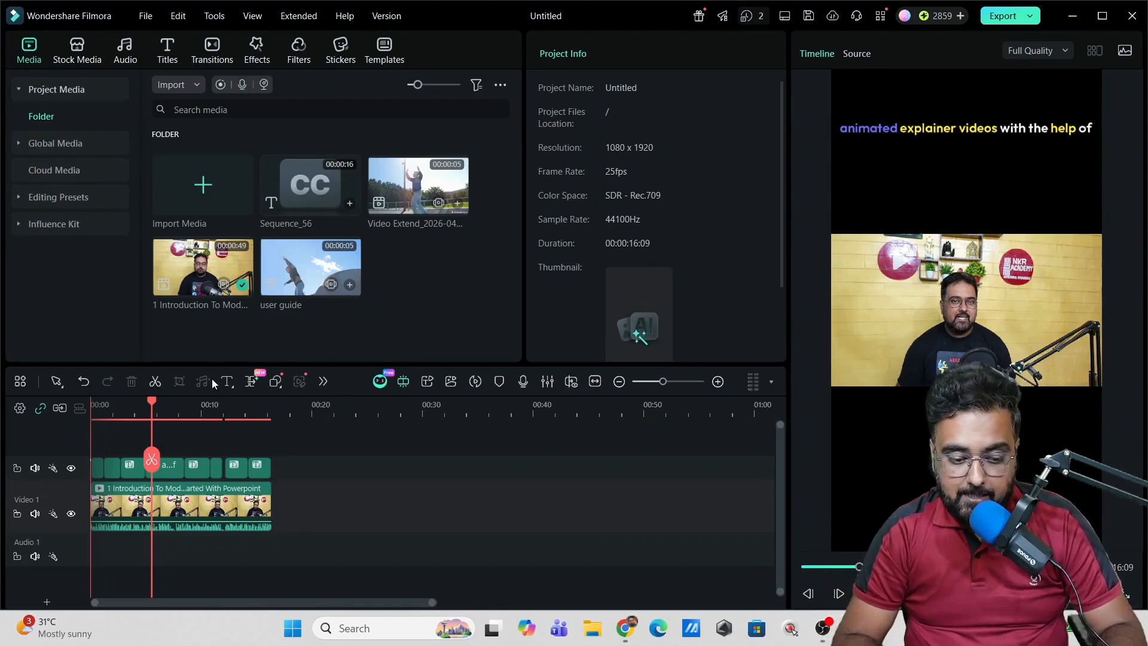
Open the text list of the dynamic captions and select the third line, "see how you can use PowerPoint to create", for editing
left_click(98, 470)
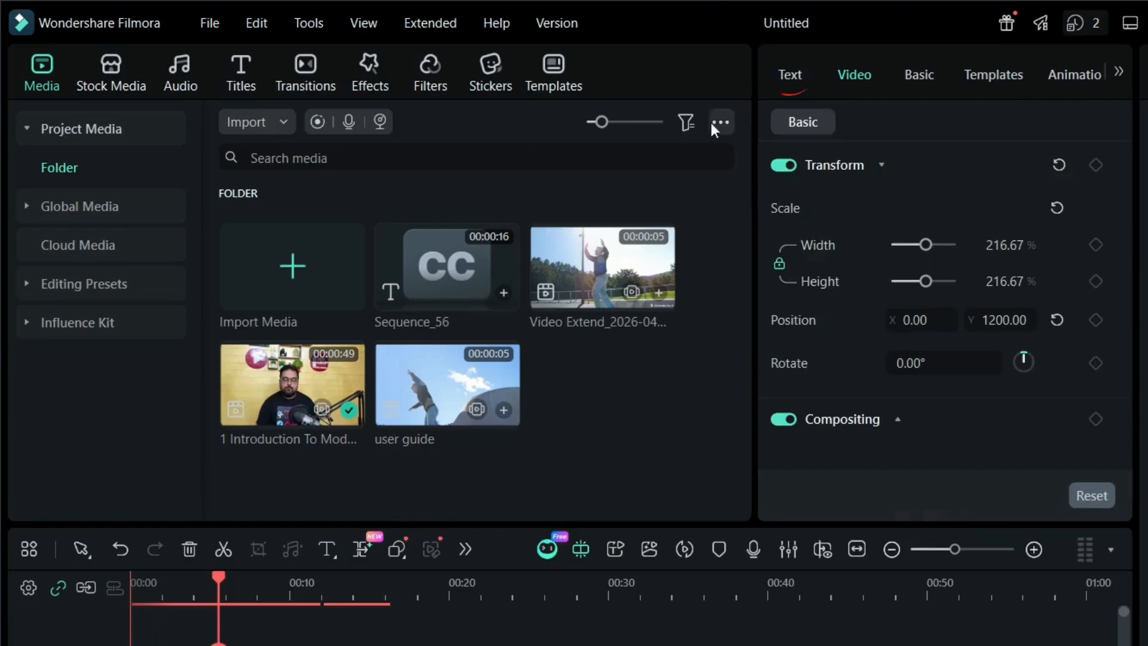
left_click(551, 55)
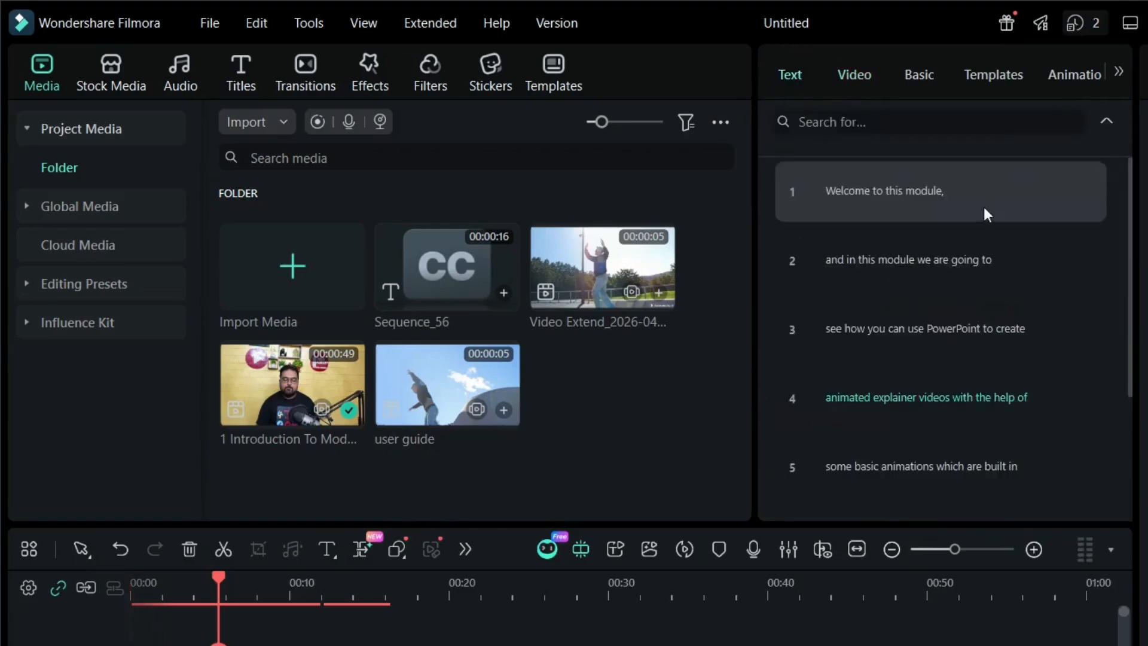
left_click(965, 195)
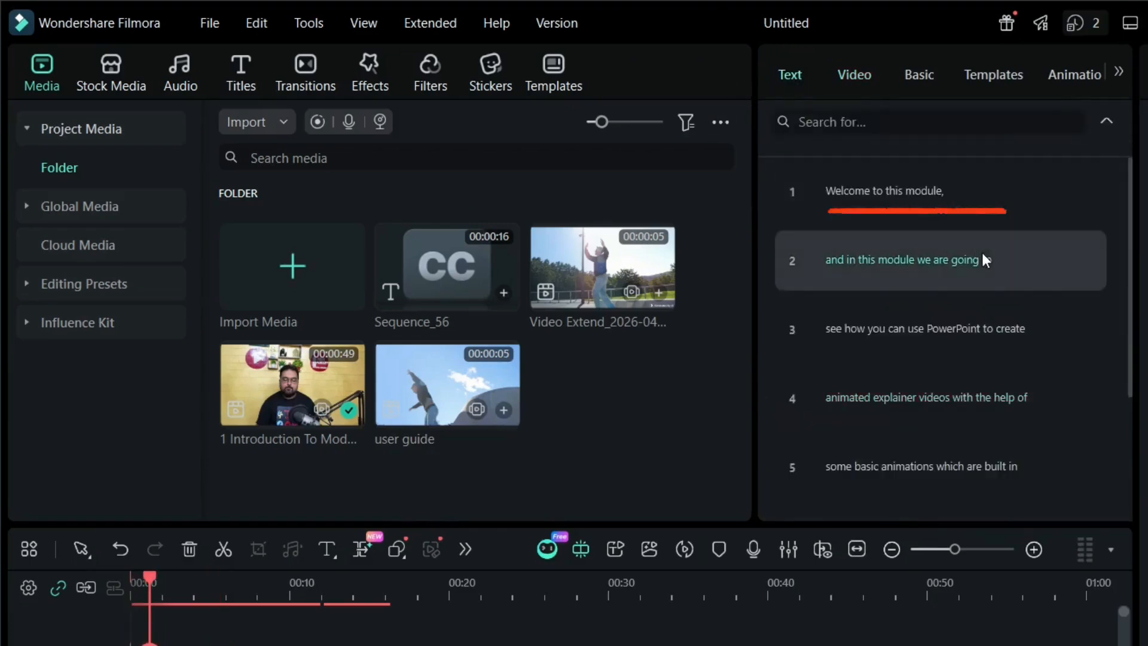
left_click(1009, 316)
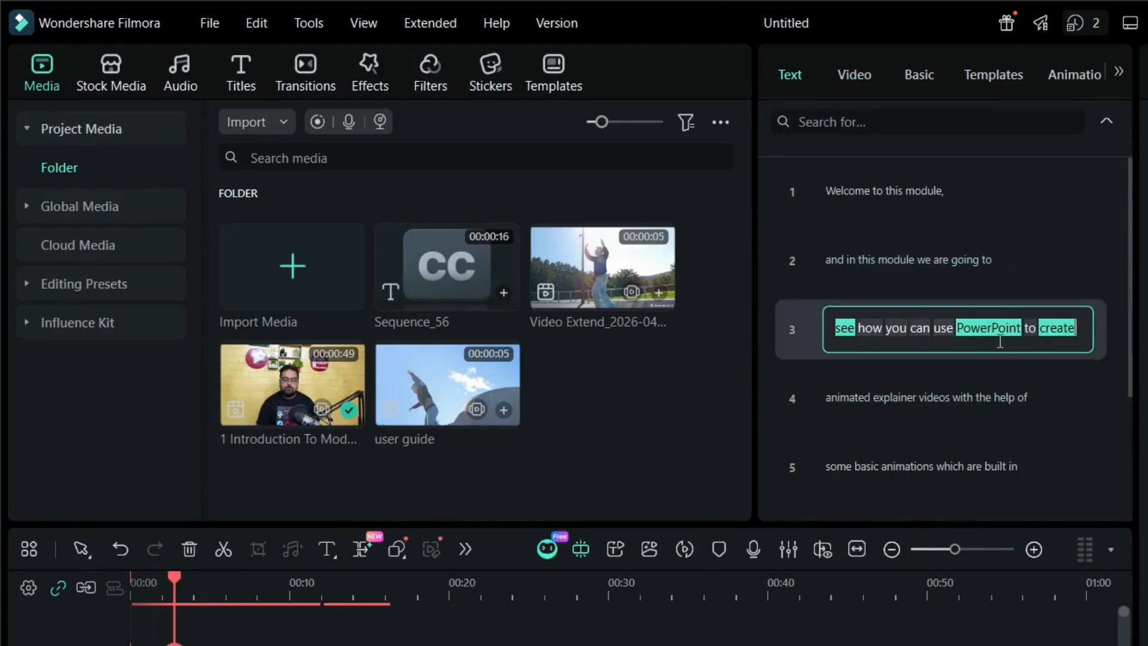
Remove the emphasis from the word "PowerPoint" in the third caption and reapply it
left_click_drag(820, 327, 817, 328)
double_click(1003, 328)
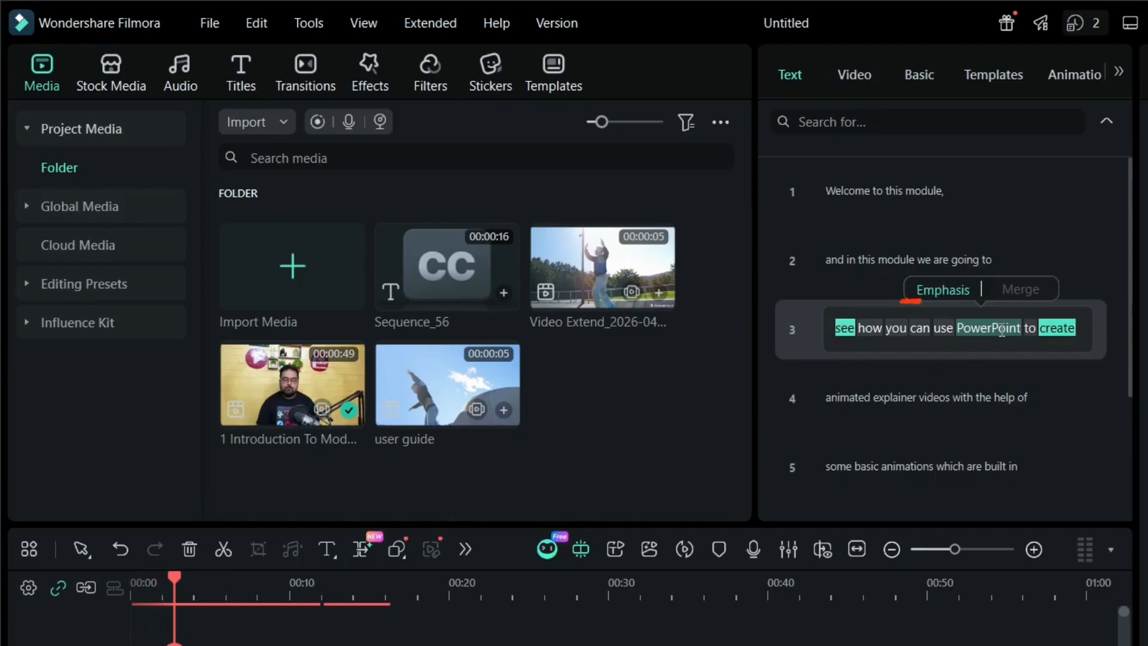
left_click(954, 285)
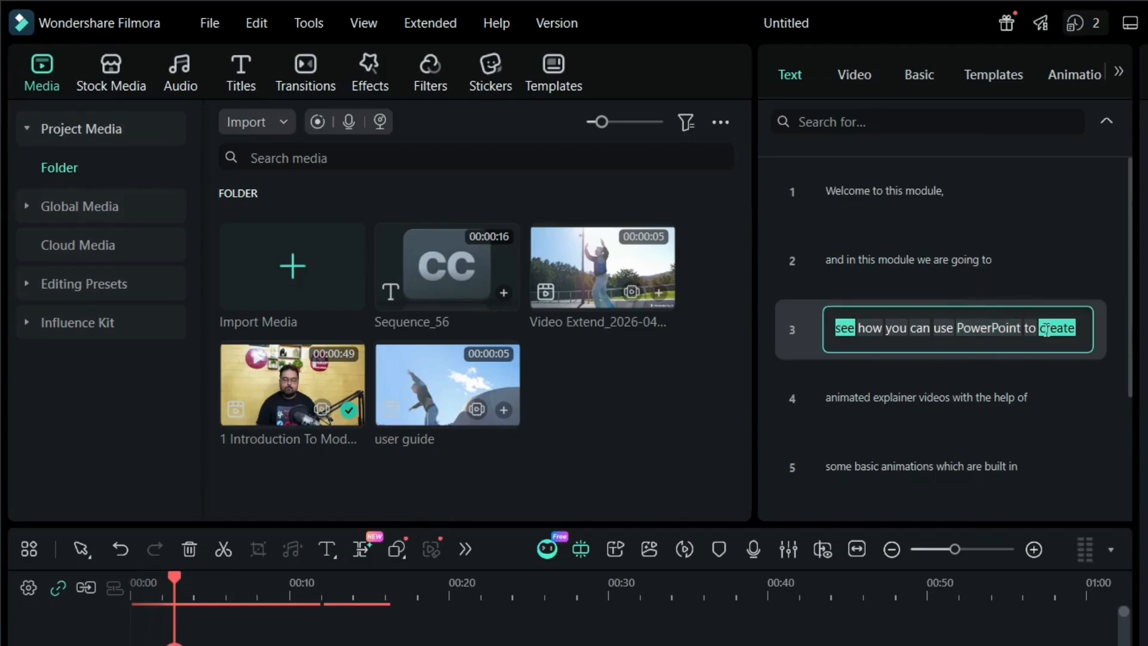
left_click_drag(1020, 328, 950, 326)
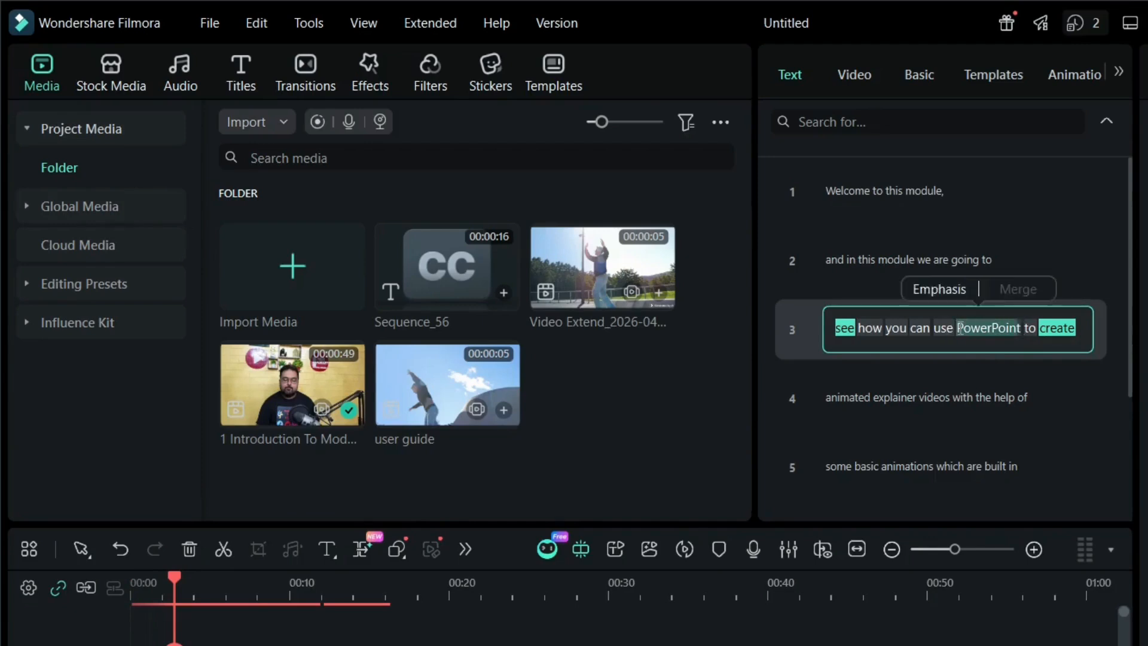
left_click(949, 285)
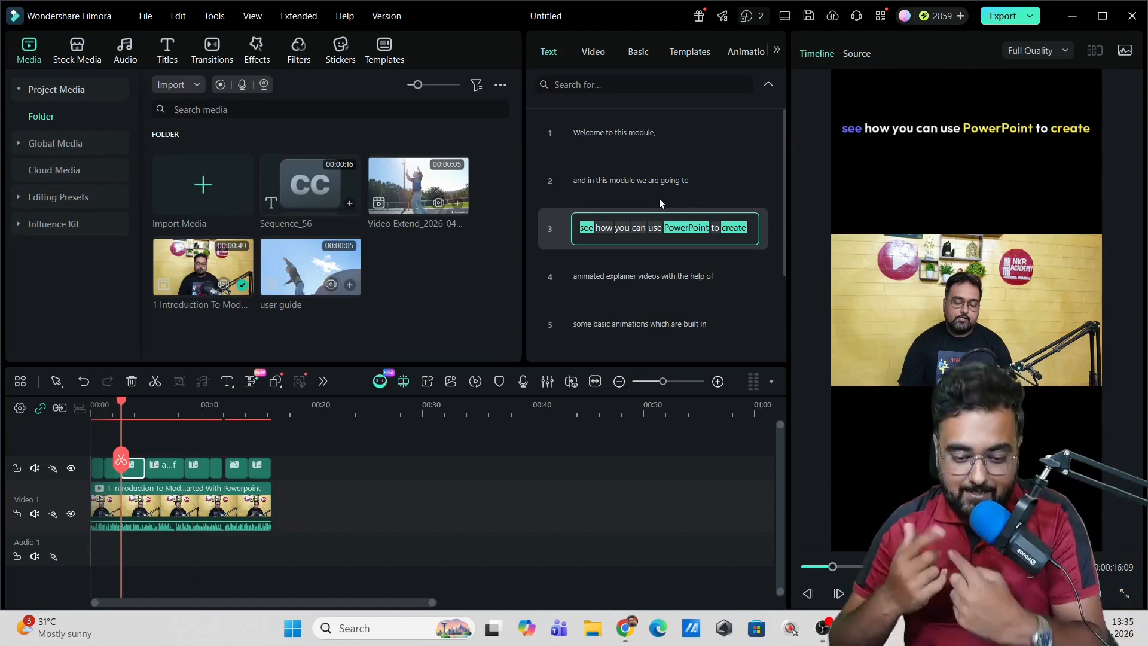
Review the Active Words style of the third caption and change its Key Words colour to red, #F90E25
left_click(637, 53)
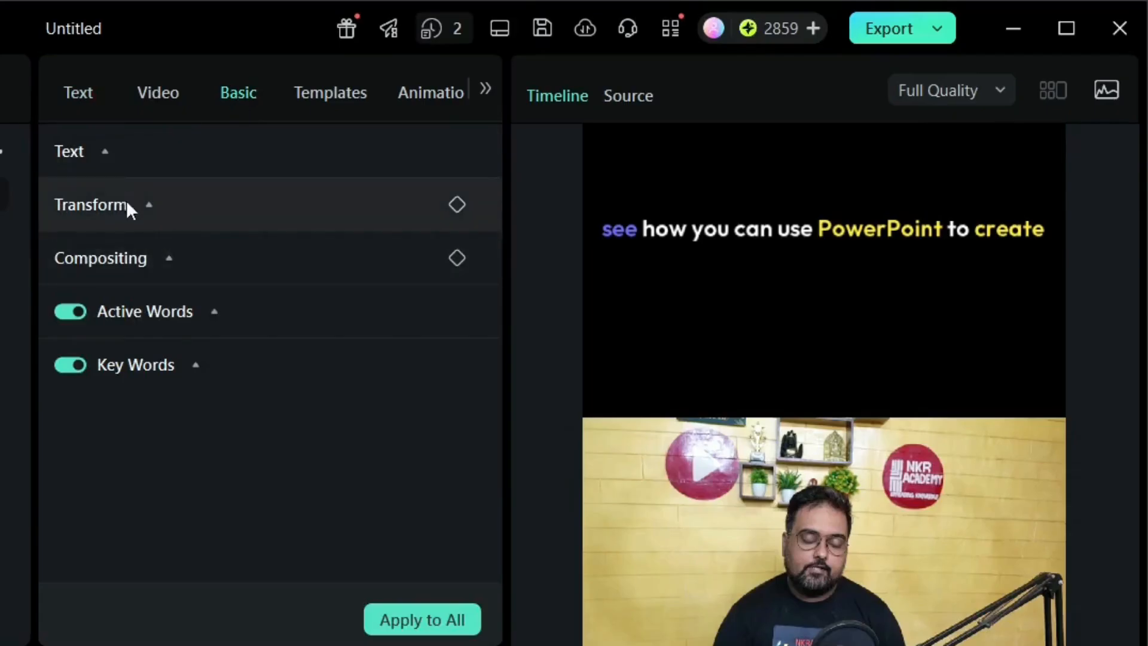
left_click(207, 311)
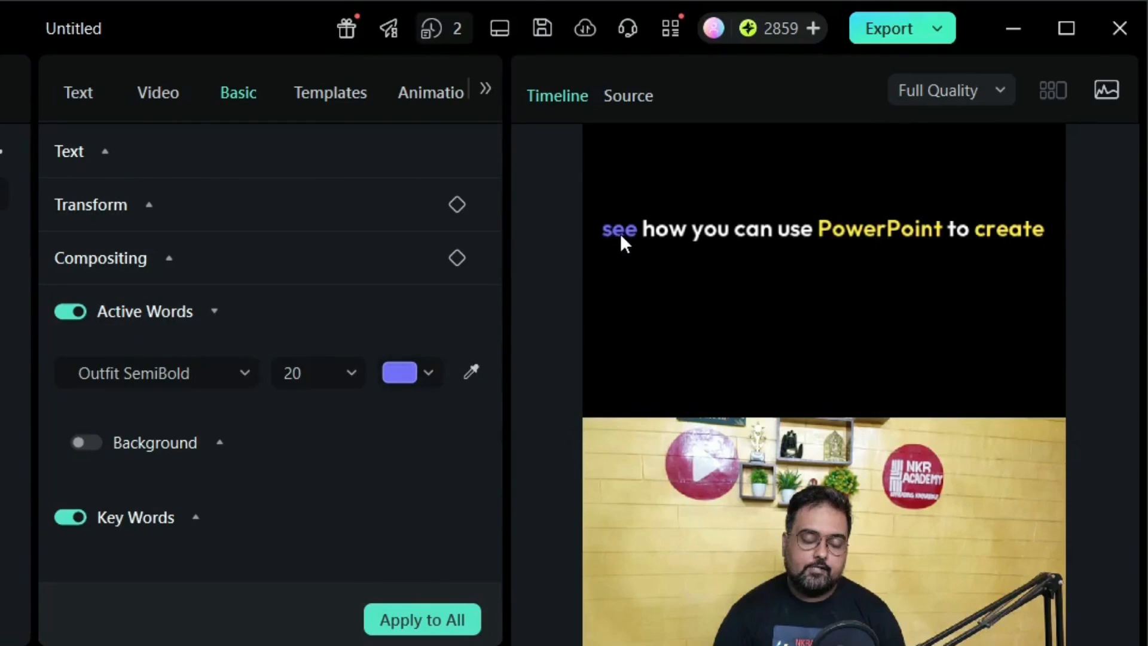
left_click(189, 518)
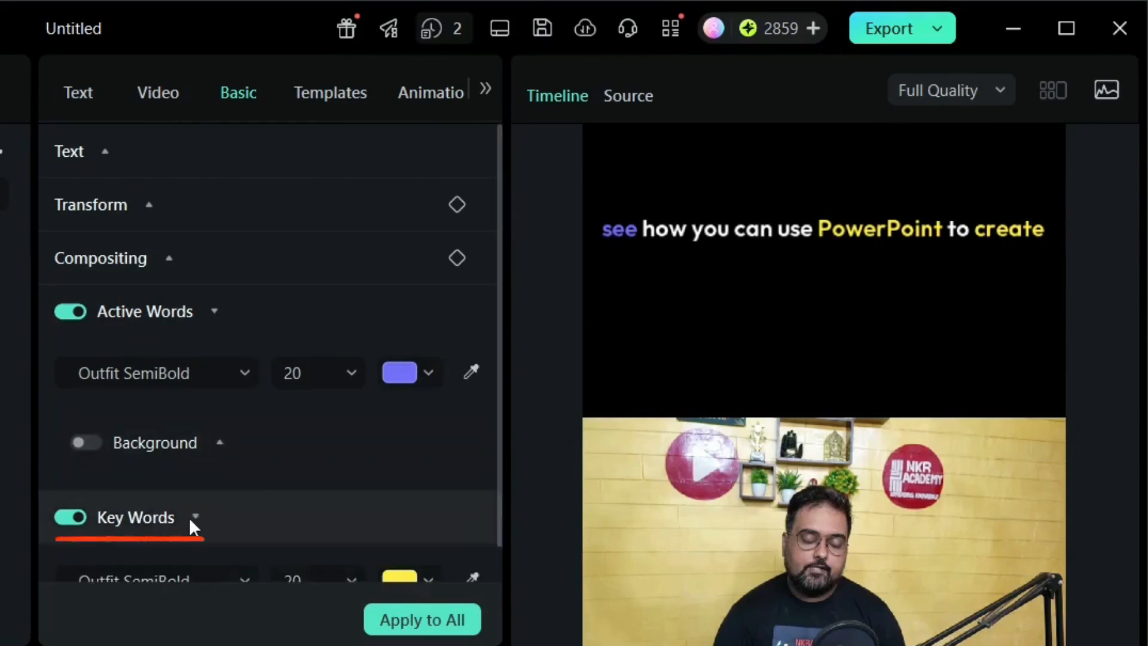
left_click_drag(498, 421, 498, 504)
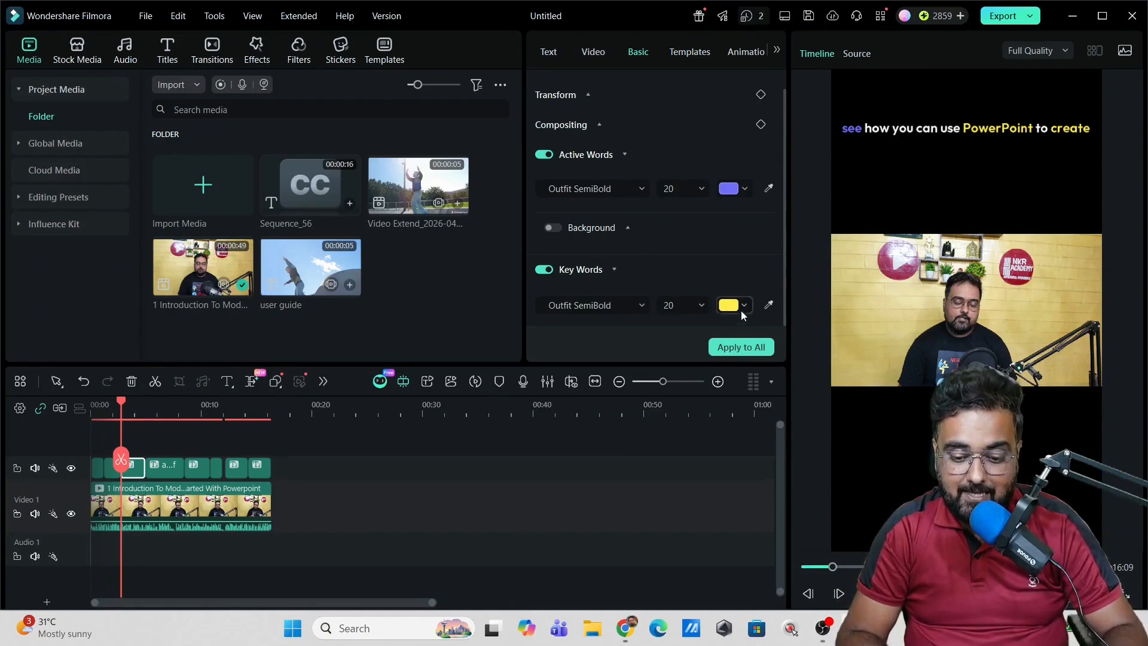
left_click(742, 307)
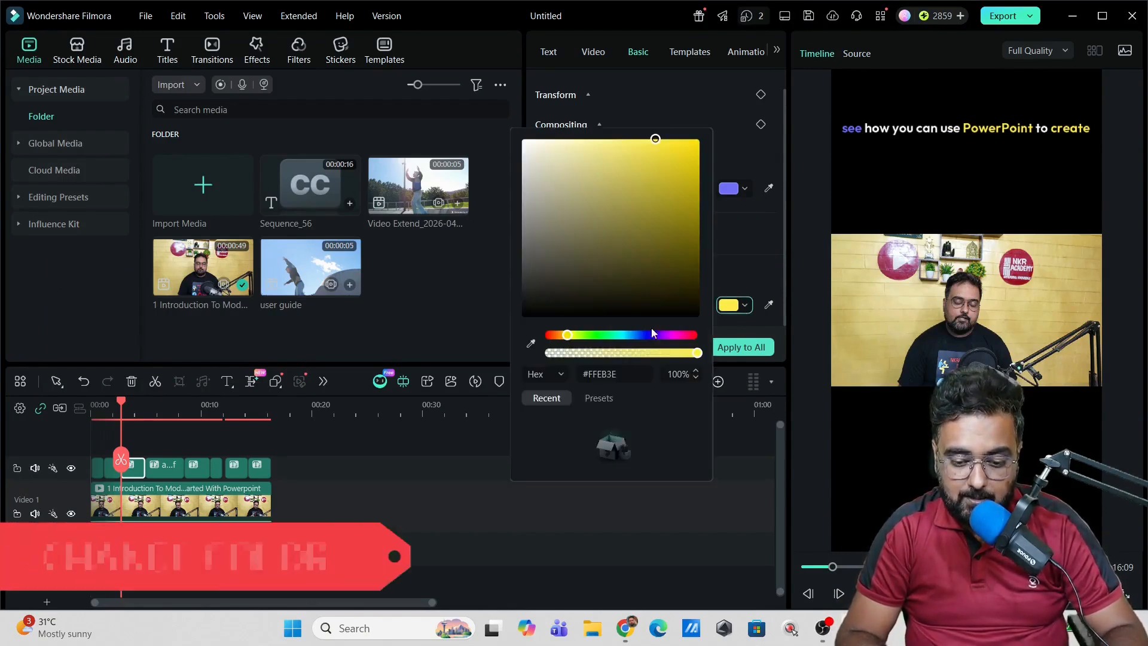
left_click(695, 335)
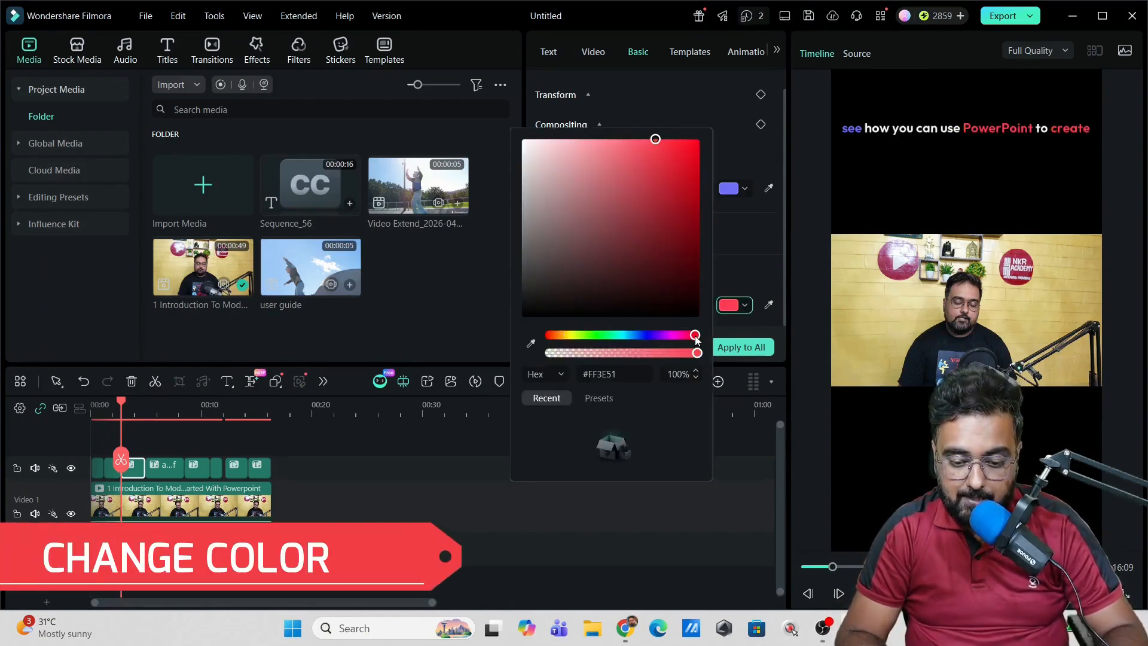
left_click(688, 143)
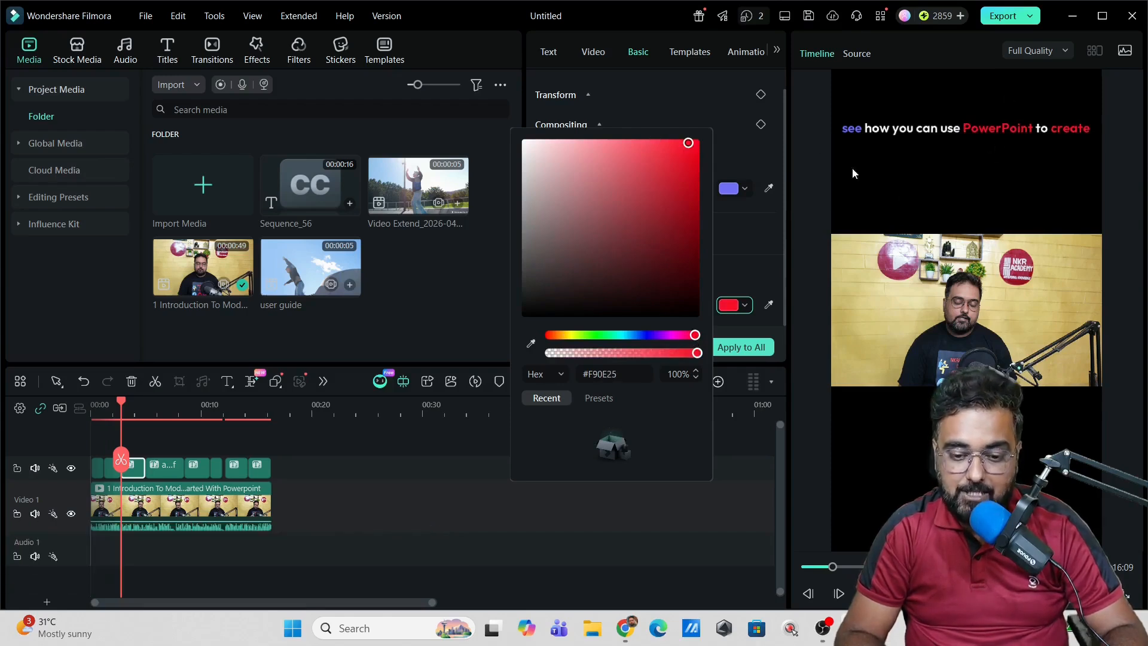
left_click(565, 88)
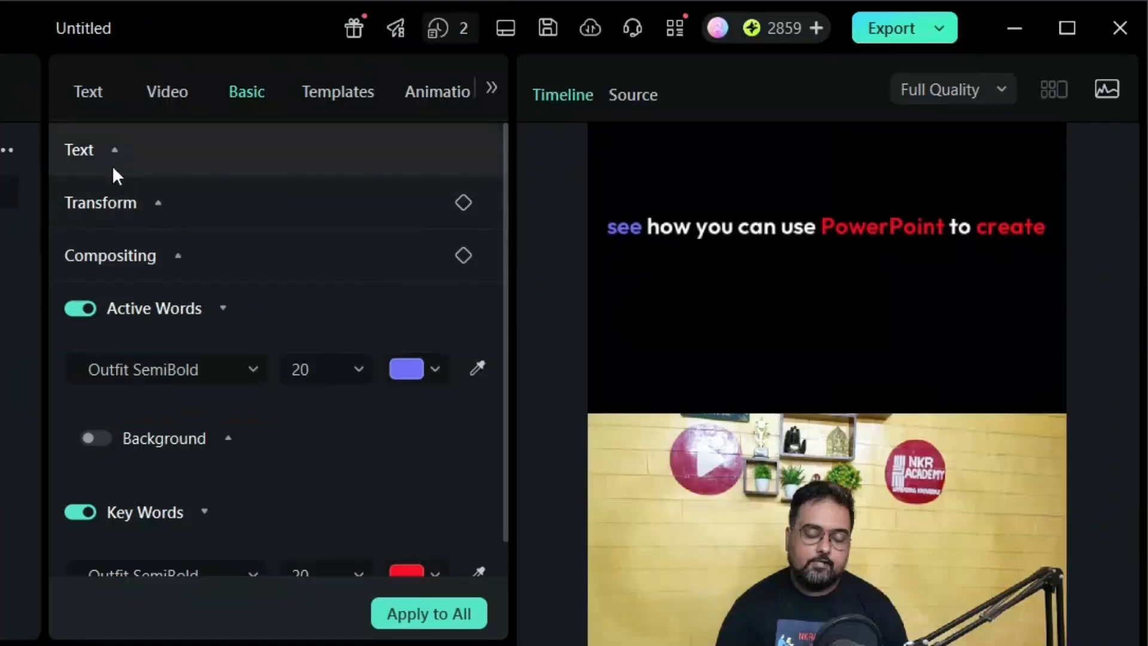
Change the base text colour of the third caption to green, #0CE64A
left_click(563, 94)
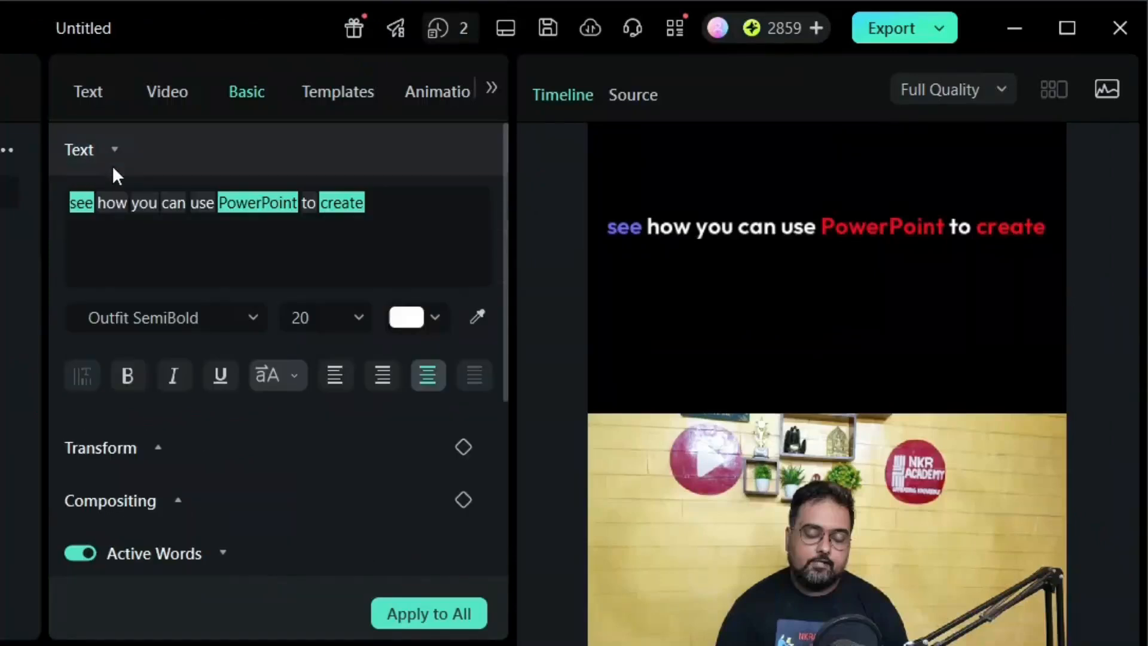
left_click(433, 323)
left_click(726, 398)
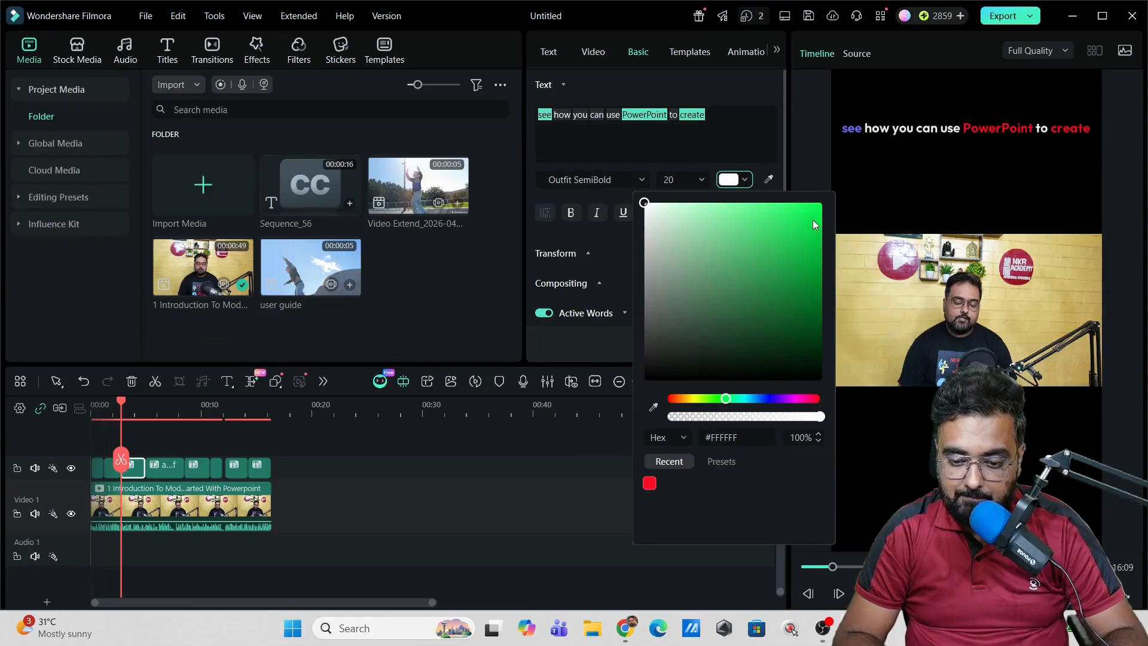
left_click(813, 220)
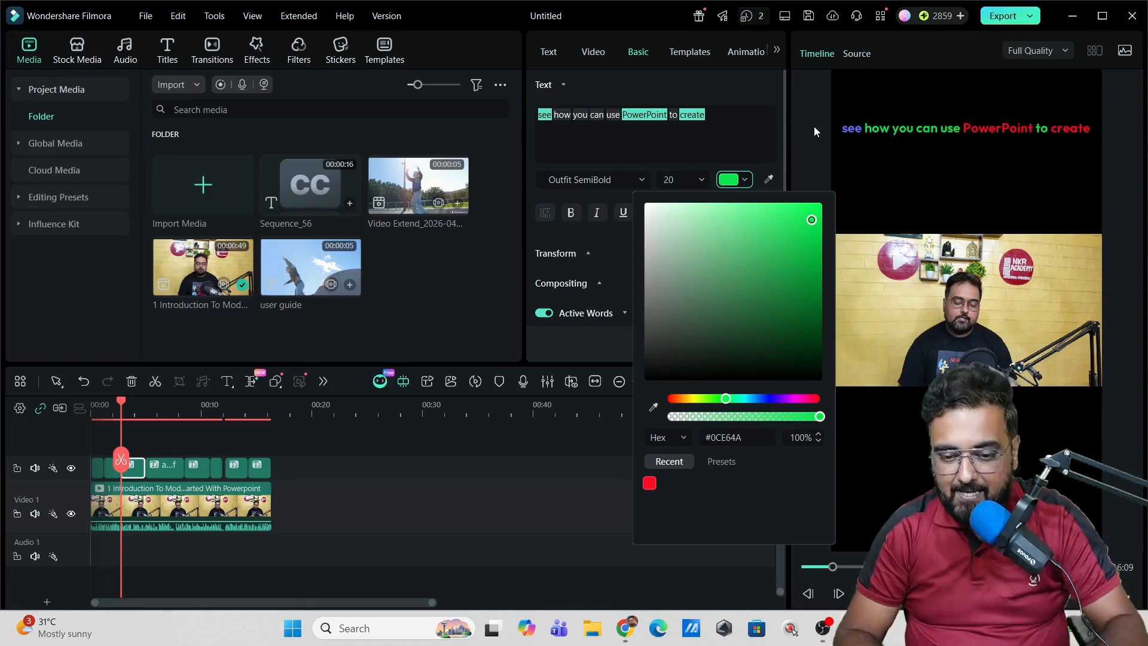
left_click(793, 126)
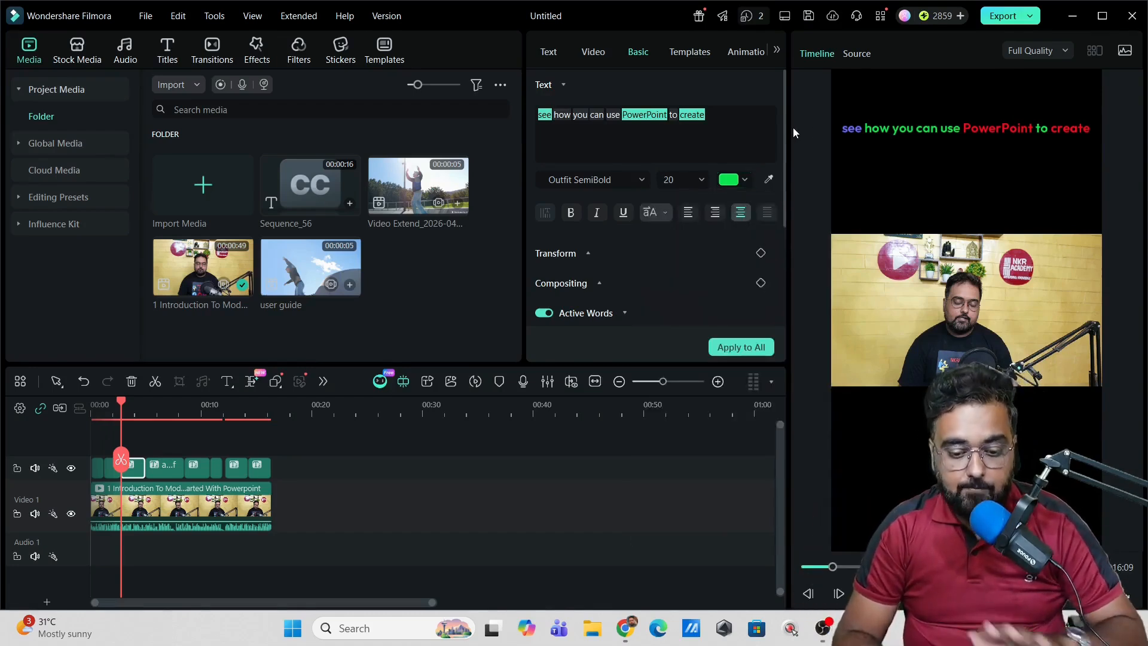
Apply the caption's new colour styling to all captions and return the playhead to the start of the timeline
left_click(734, 352)
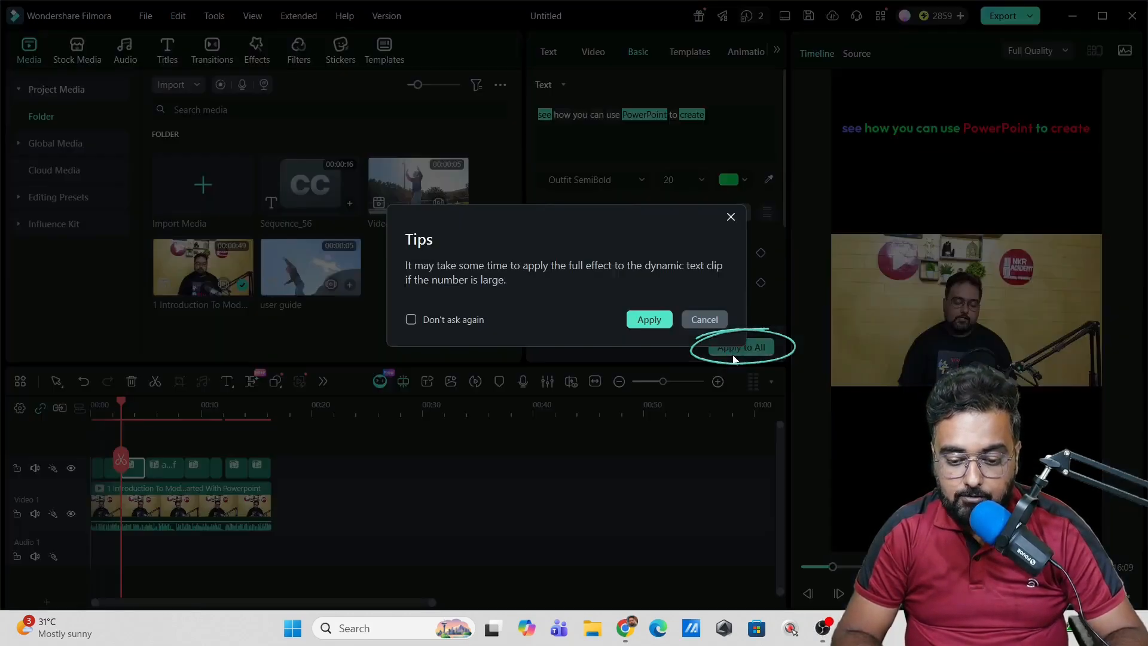
left_click(661, 320)
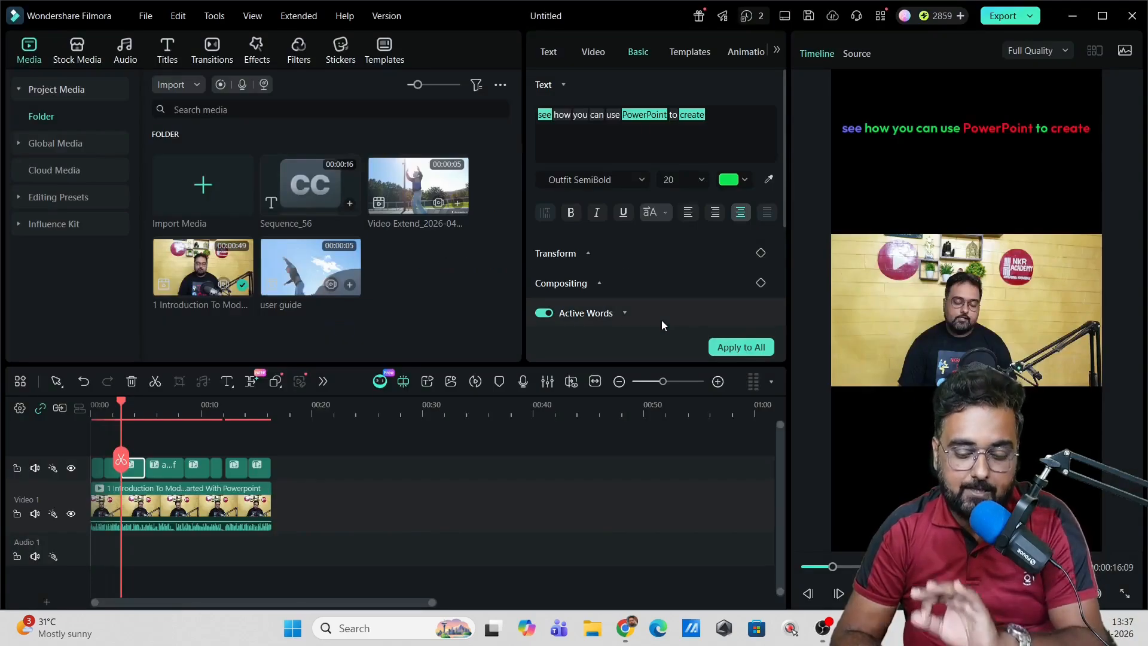
left_click_drag(120, 405, 92, 409)
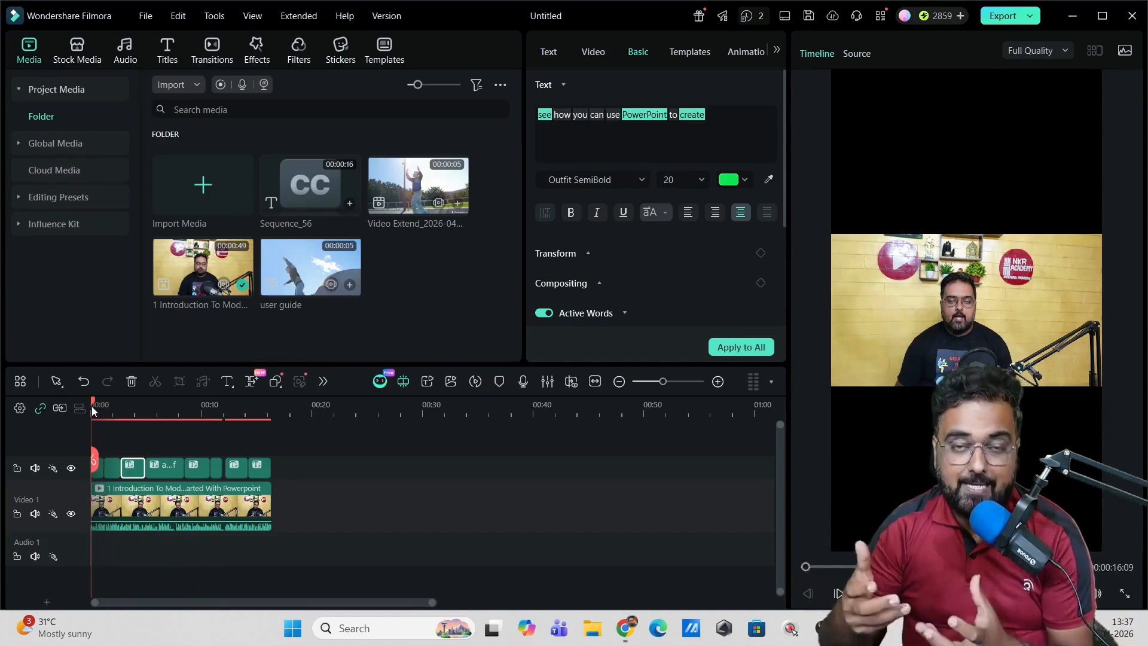
Choose the glowing white and yellow "THIS IS DYNAMIC" caption template and apply it to all captions
left_click(692, 53)
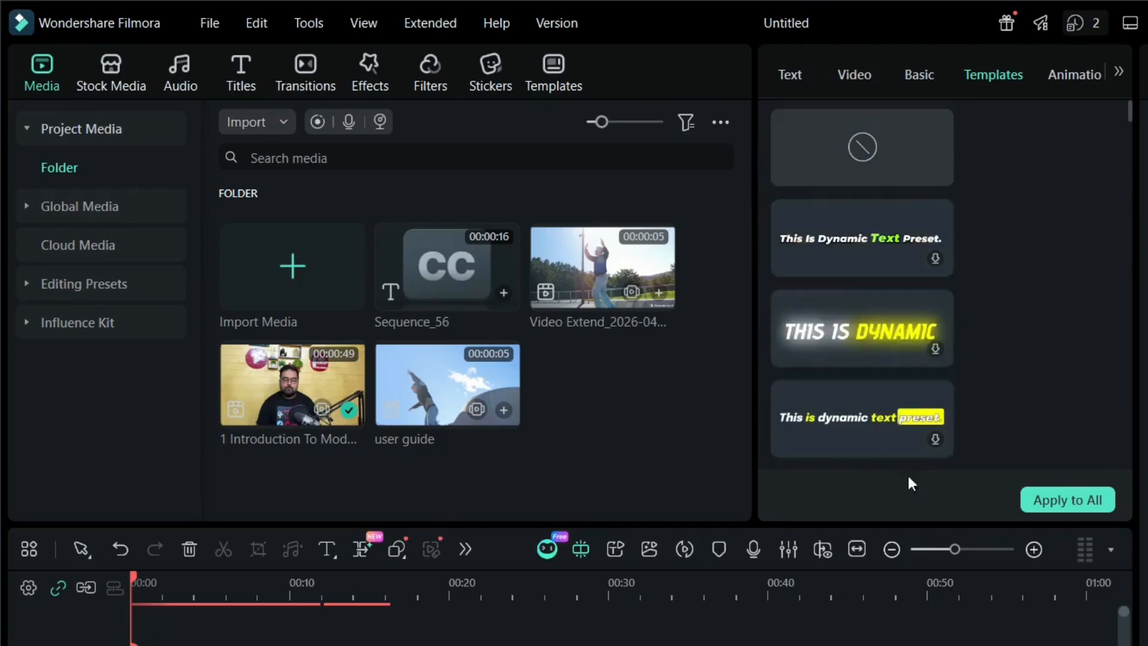
left_click_drag(1131, 120, 1128, 135)
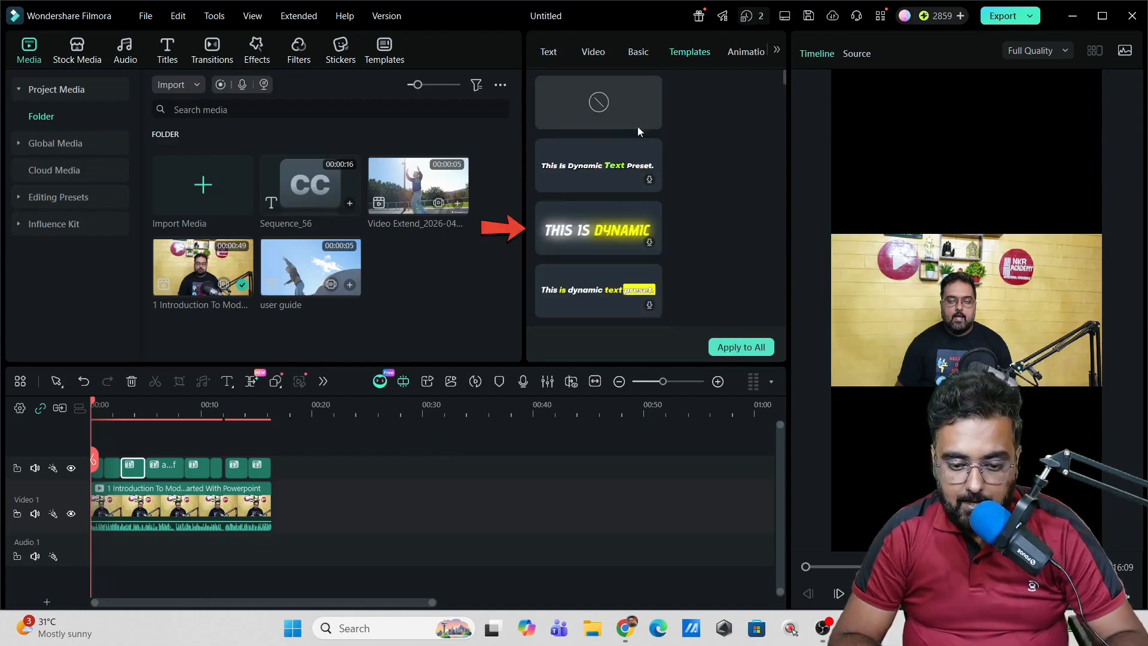
left_click(652, 245)
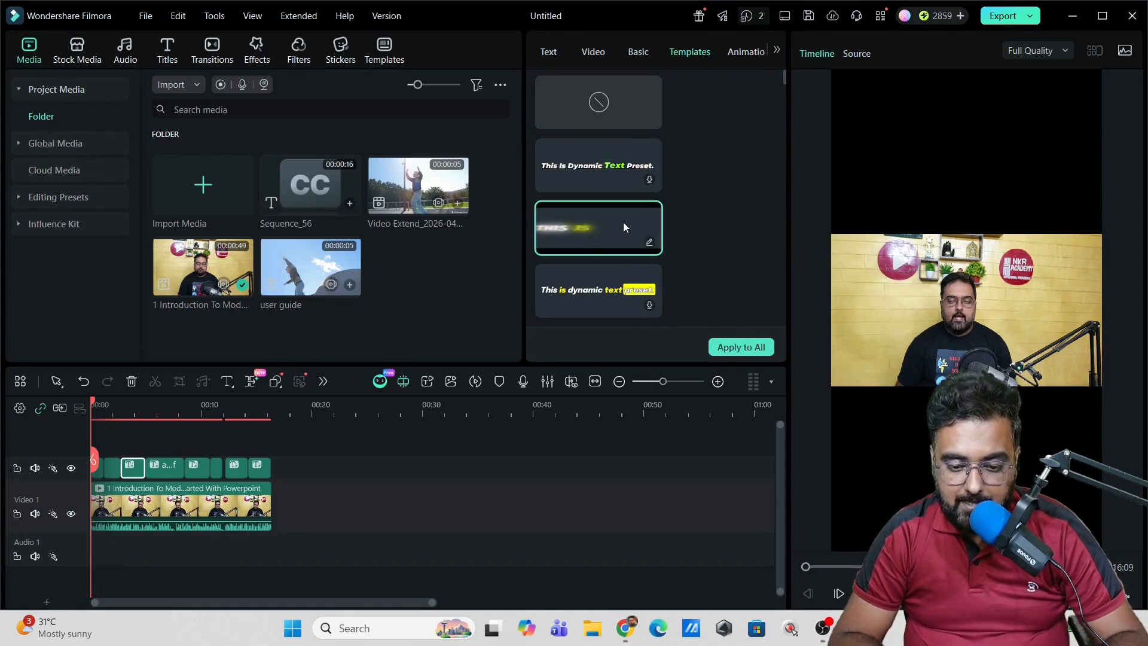
left_click(725, 349)
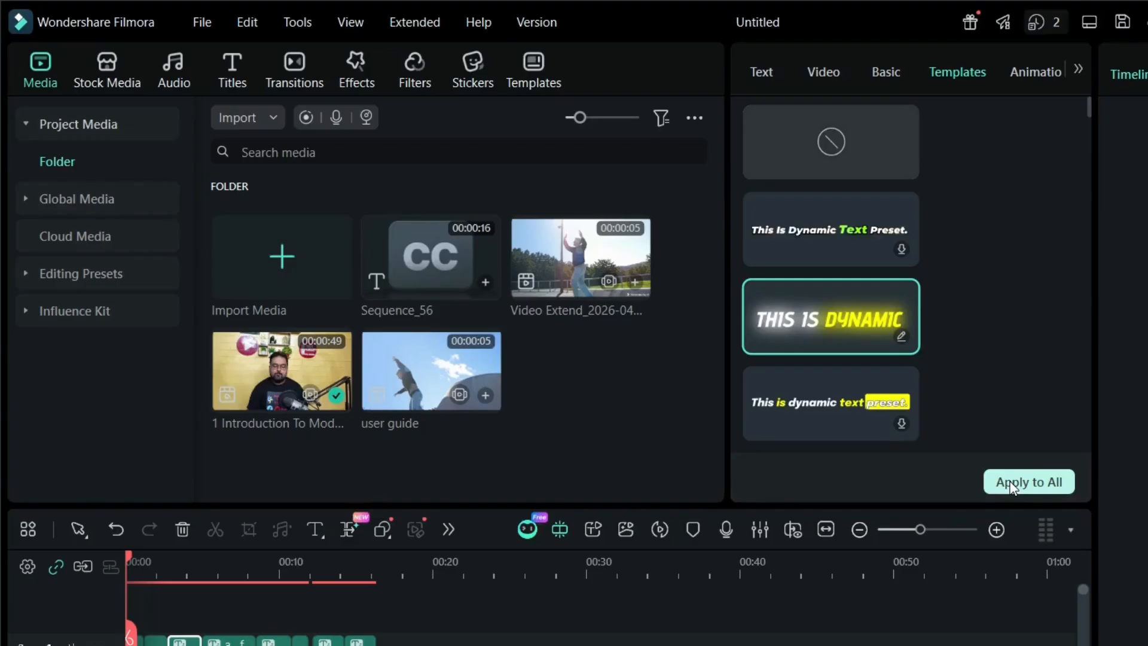
Turn on Key Words styling in the caption template, set its colour to blue, #1509F4, and apply it to all captions
left_click(902, 336)
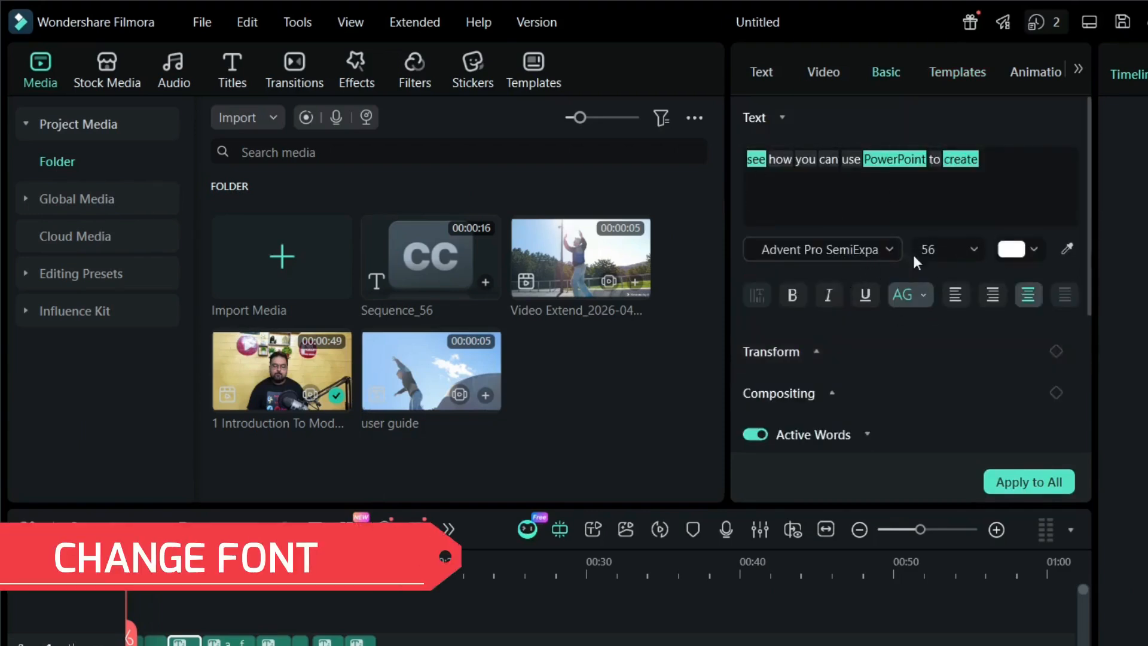
left_click_drag(1085, 286, 1081, 440)
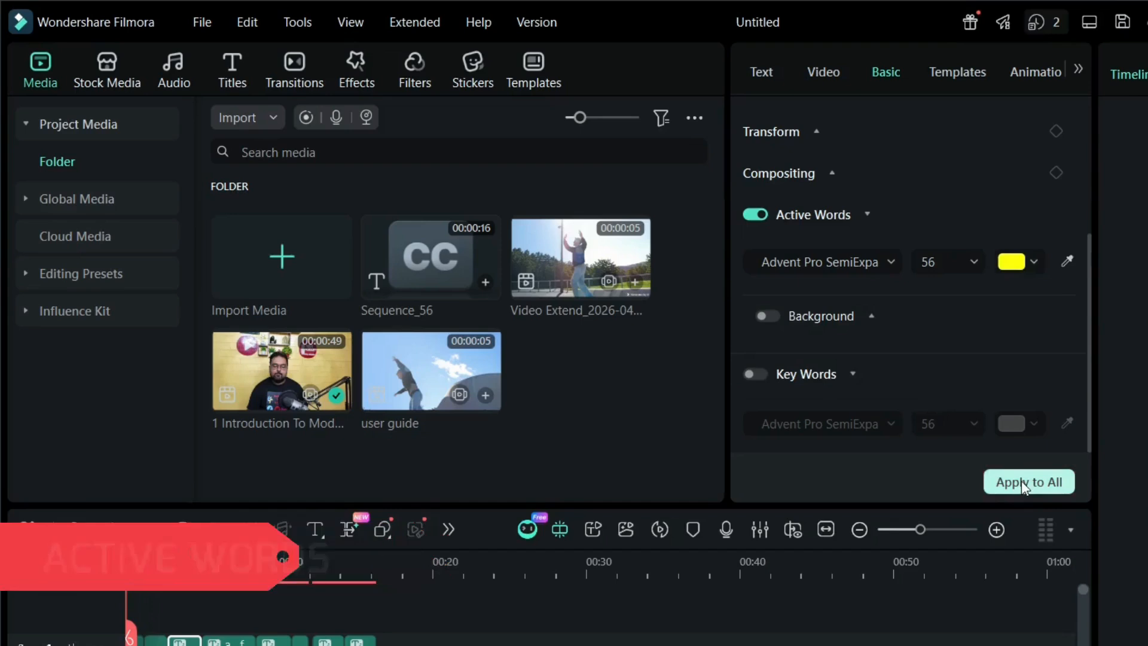
left_click(766, 374)
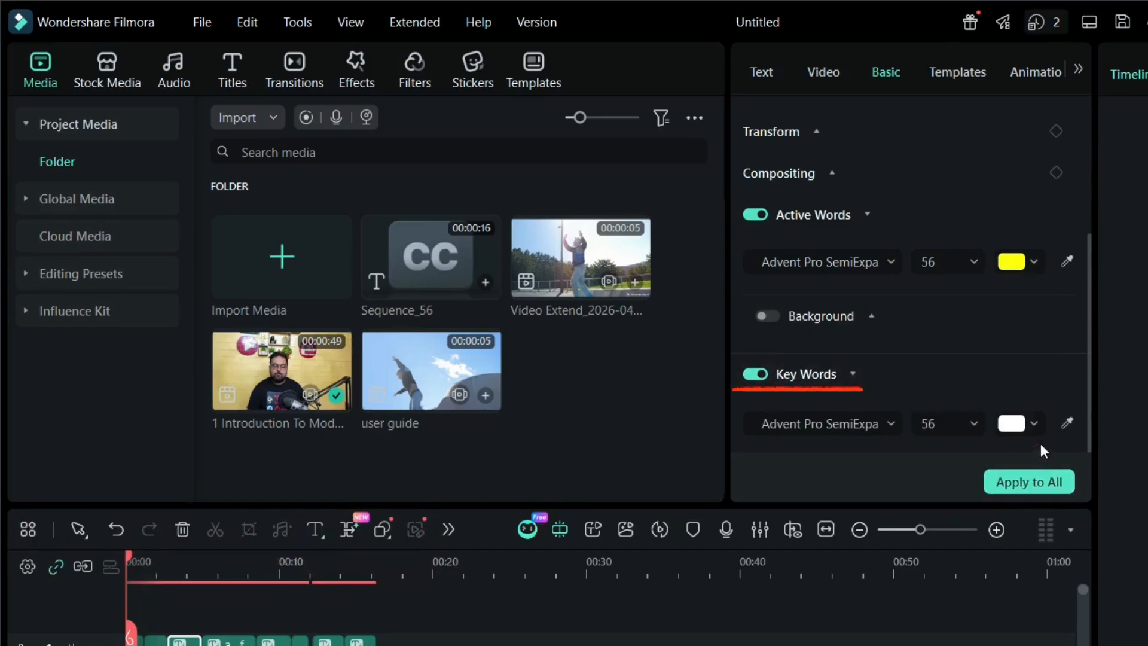
left_click(1037, 426)
left_click(900, 464)
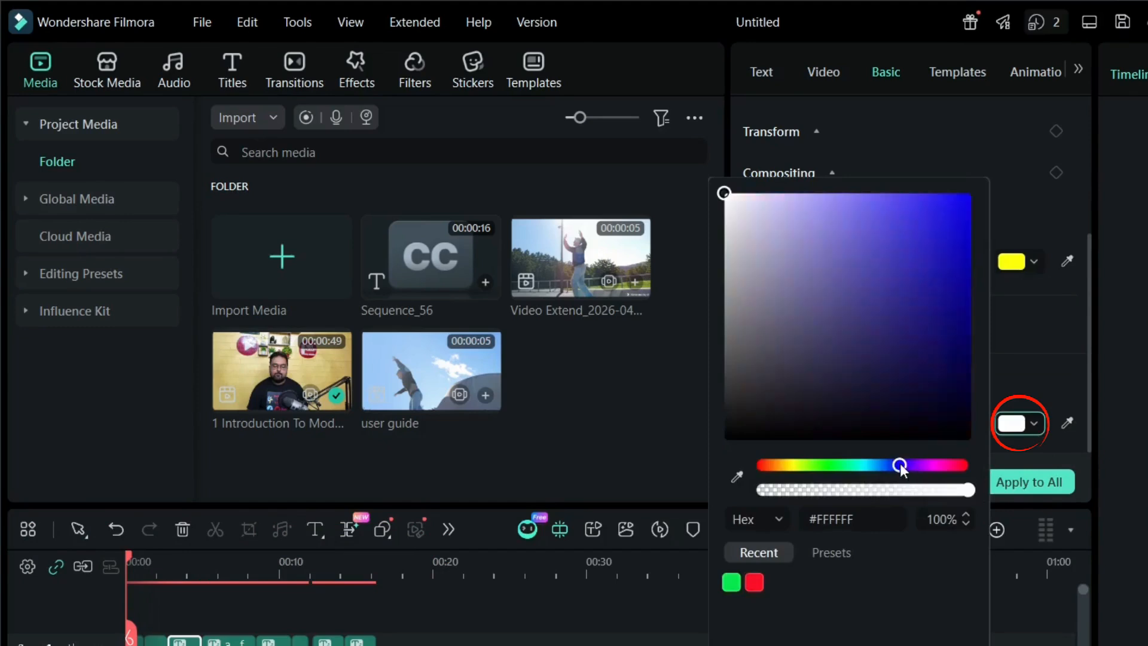
left_click(960, 203)
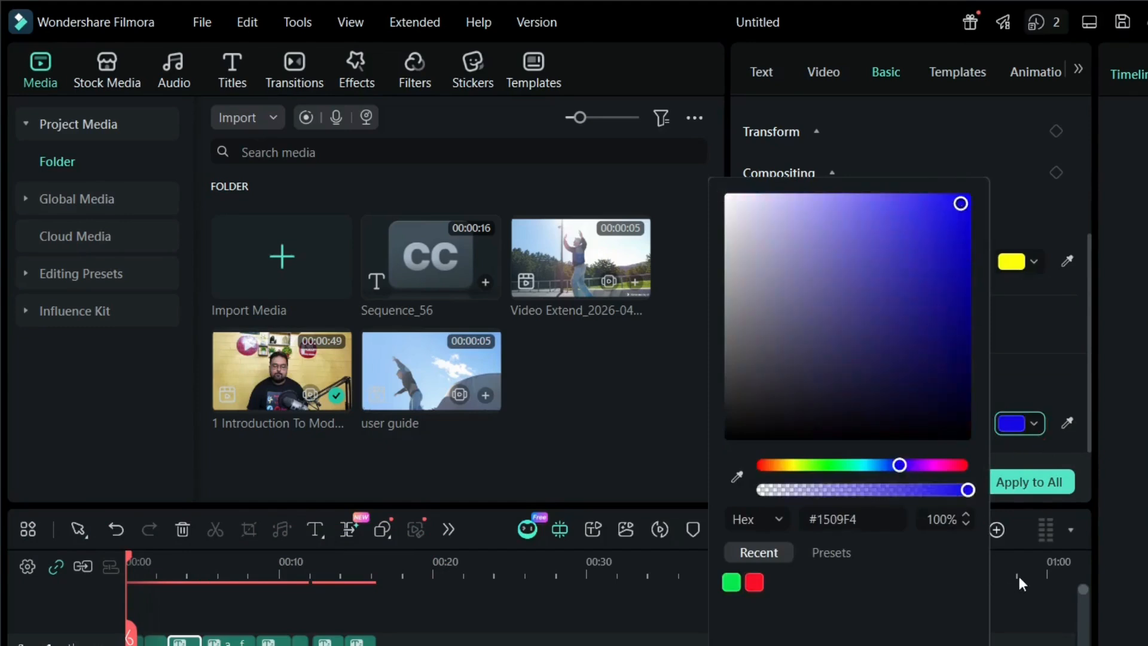
left_click(1059, 383)
left_click(1042, 480)
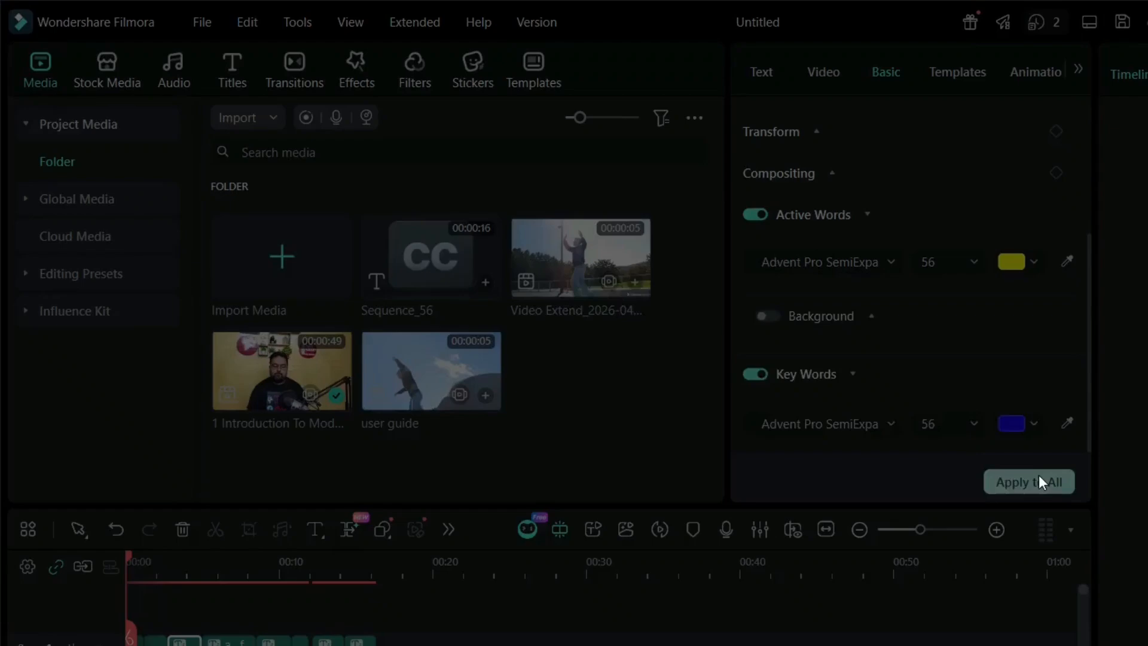
Preview the captions, set the Active Words font size of the "WITHIN POWERPOINT" caption to 22, and apply it to all captions
left_click(902, 444)
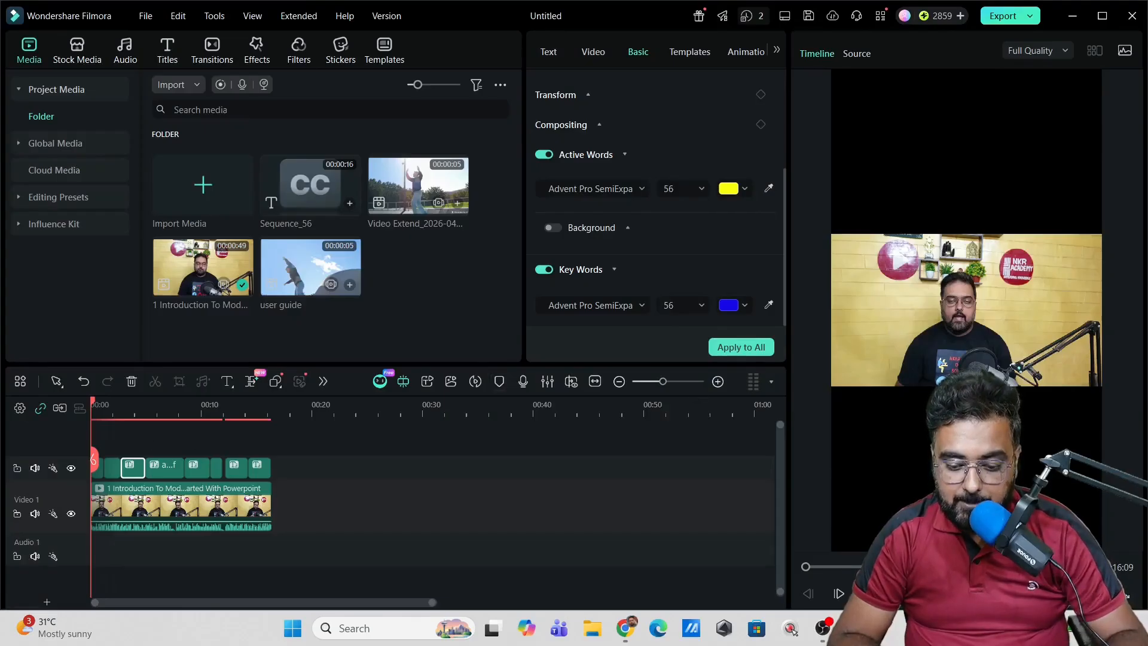
key("space")
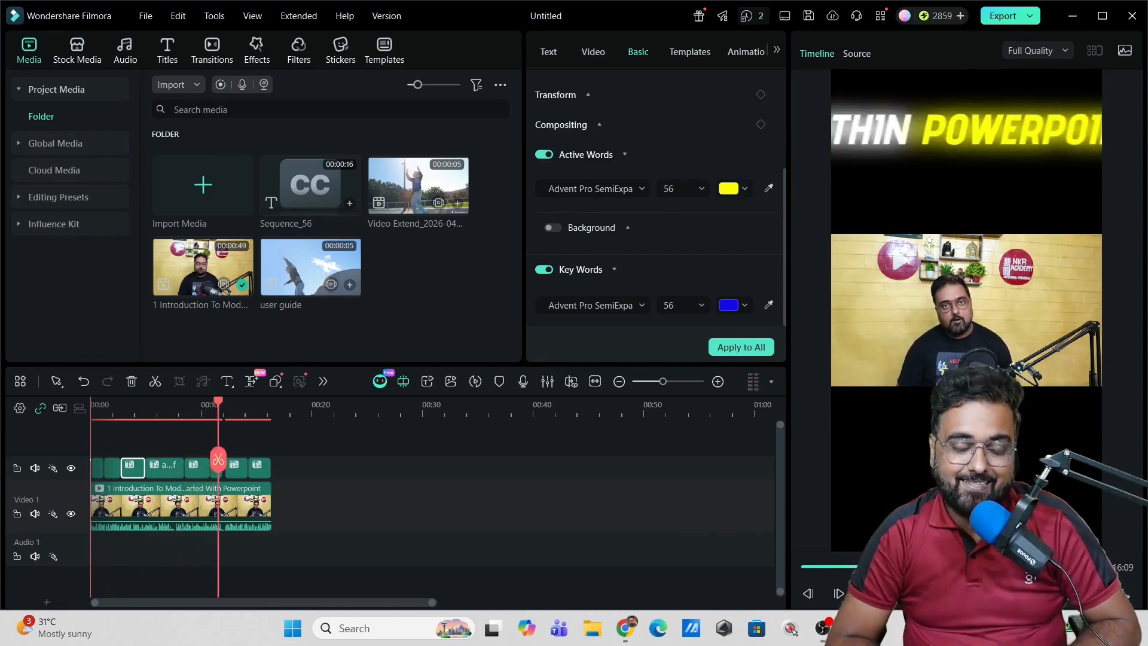
left_click(1002, 127)
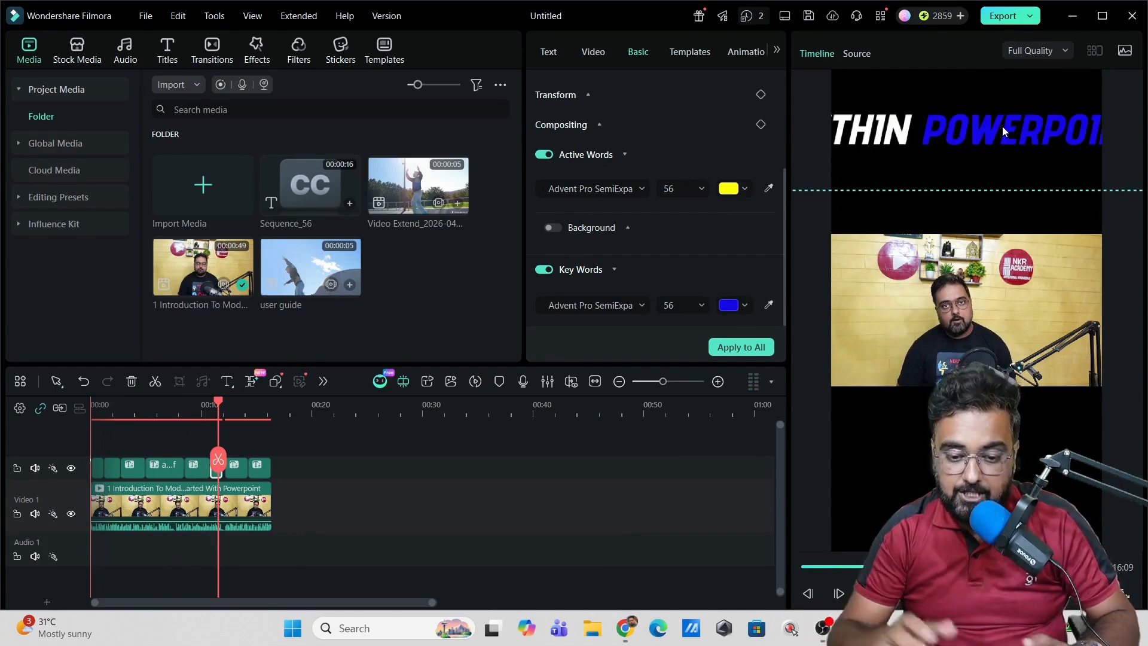
left_click(701, 189)
left_click_drag(706, 222, 706, 230)
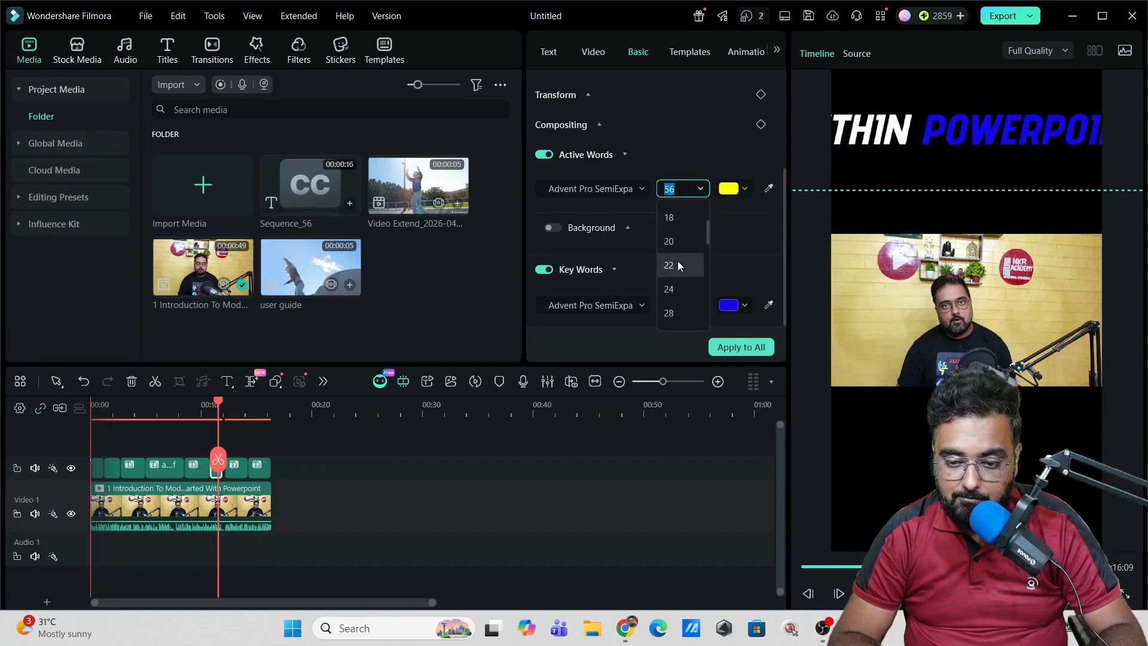
left_click(677, 261)
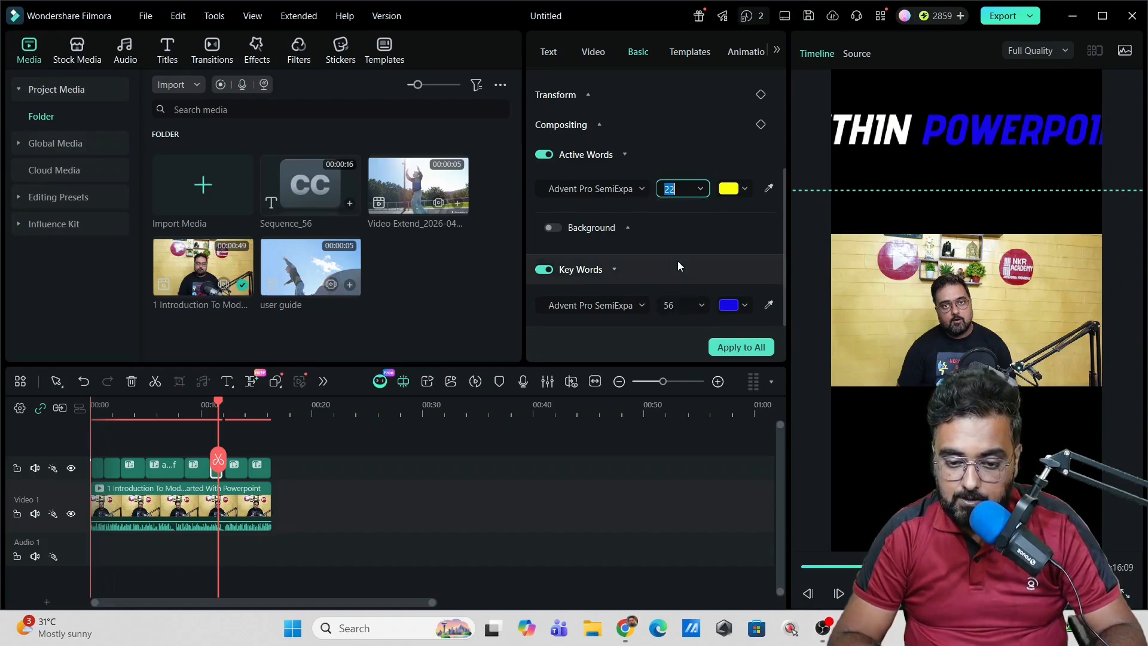
left_click(729, 347)
left_click(649, 319)
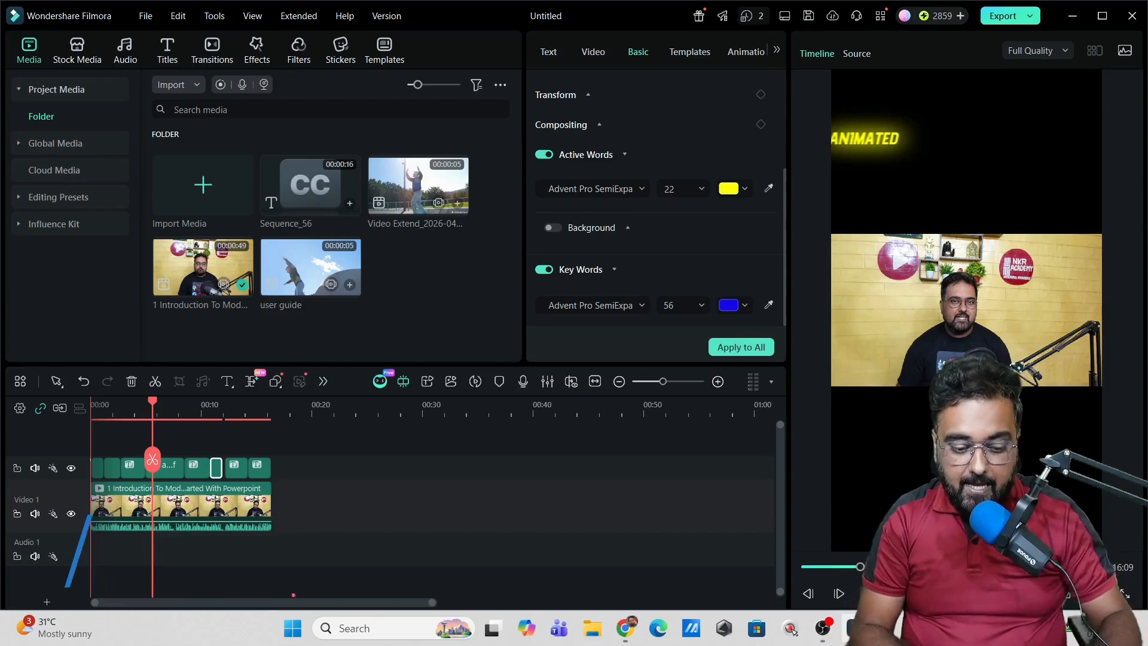
Clear the captions from the timeline and stack the Video Extend and user guide clips above the talking-head video
mouse_move(614, 629)
left_click(299, 464)
left_click(259, 468)
left_click_drag(182, 469, 105, 464)
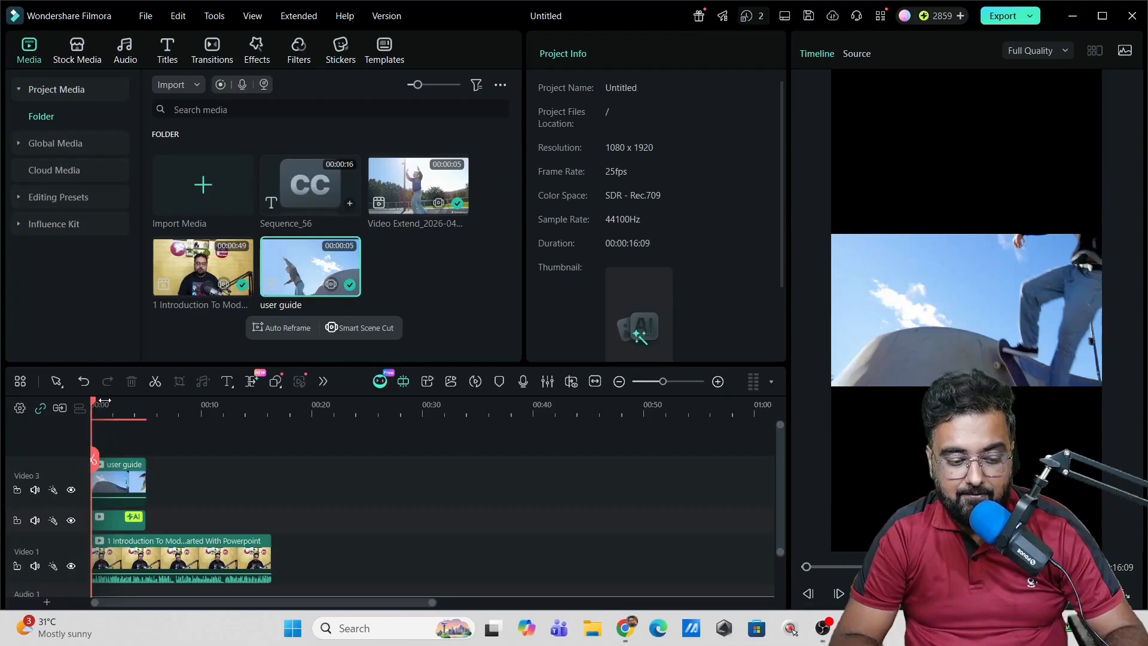
Combine the stacked user guide and Video Extend clips into a 9:16 portrait compound clip at 1080x1920
left_click(170, 247)
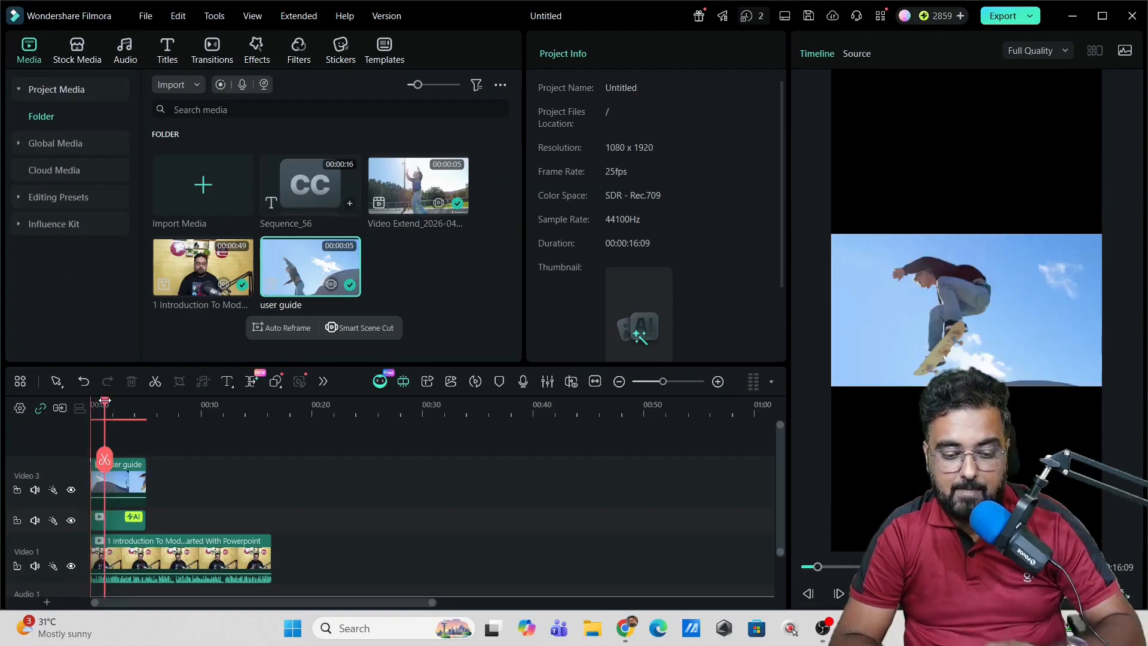
mouse_move(105, 400)
left_mouse_down()
mouse_move(61, 408)
mouse_move(121, 406)
left_mouse_up()
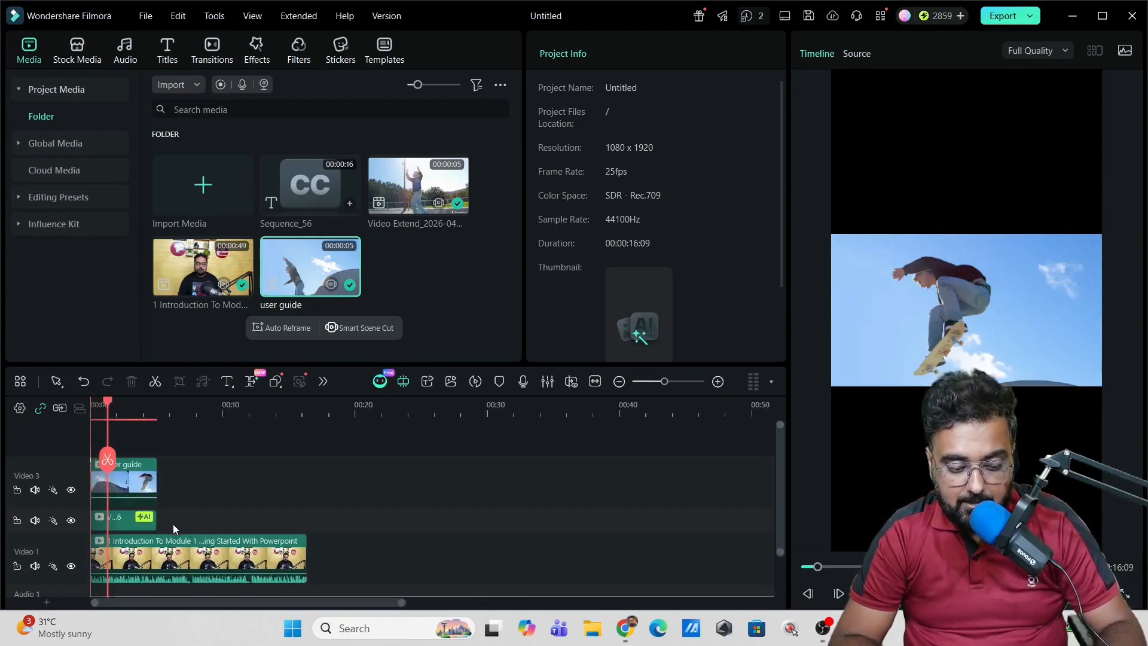
left_click_drag(170, 523, 121, 477)
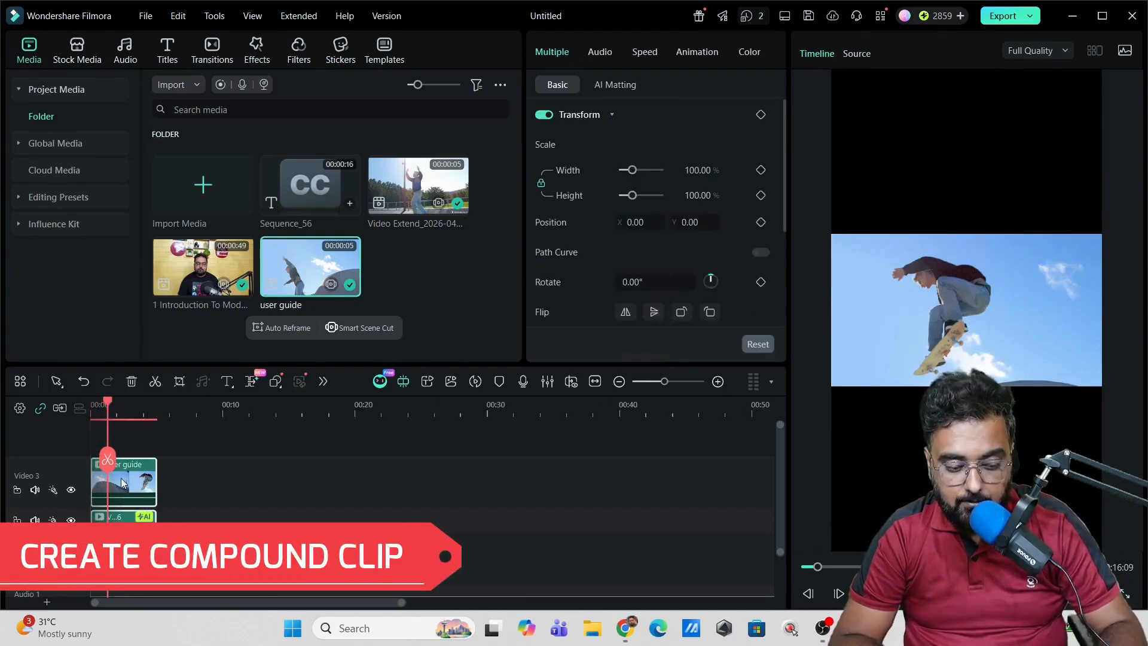
right_click(121, 479)
left_click(184, 452)
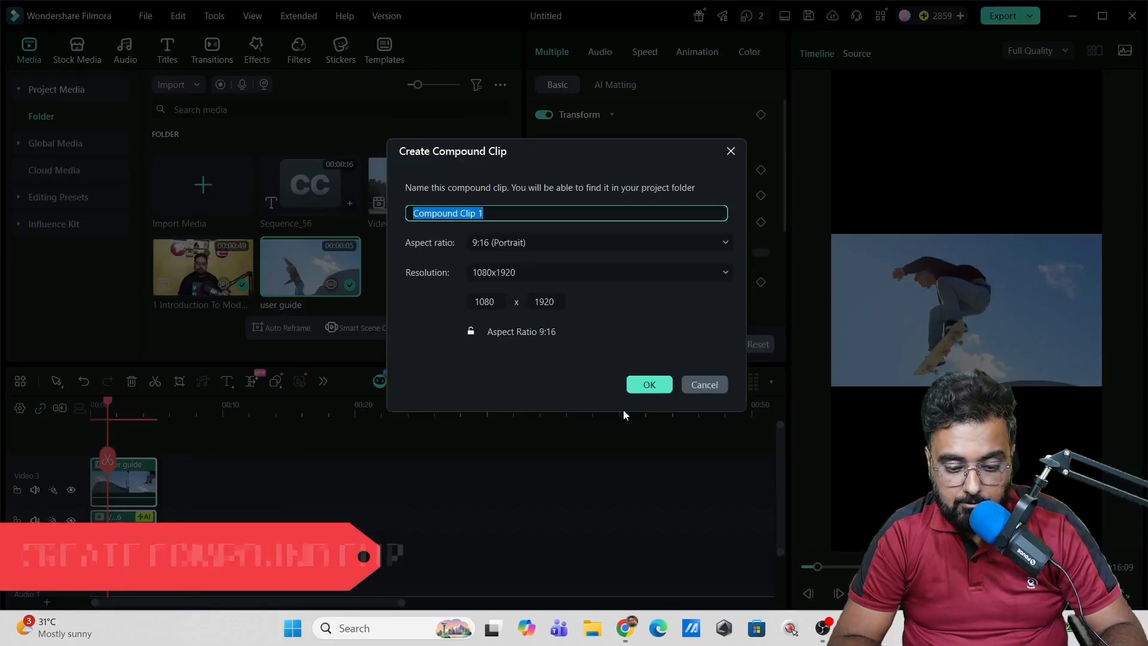
left_click(649, 385)
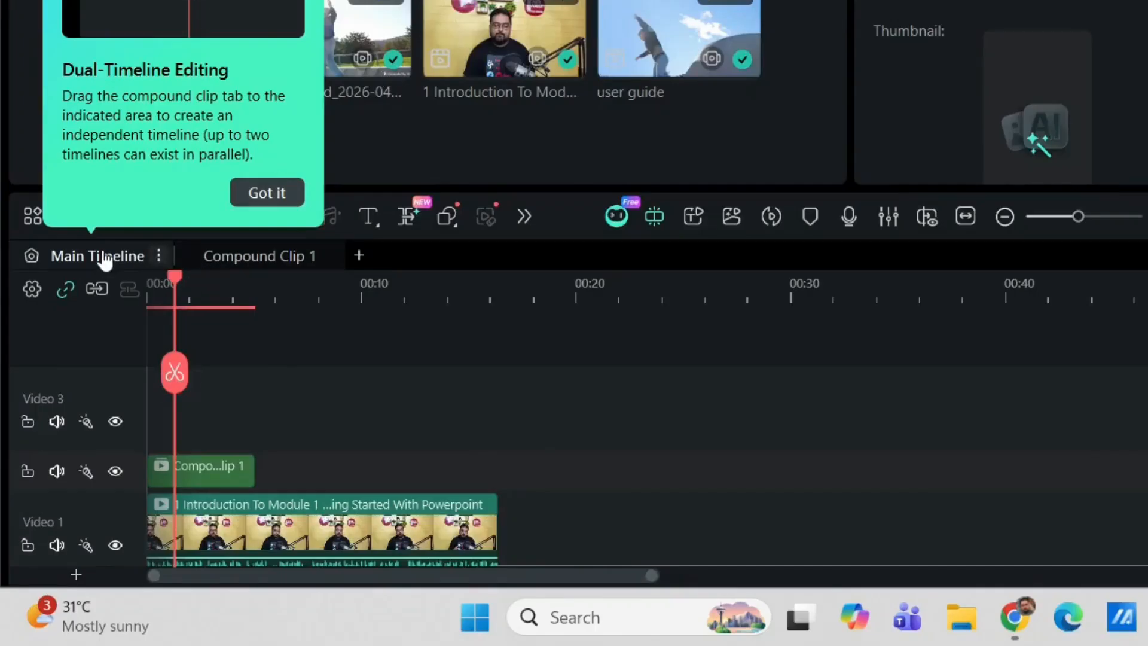
Examine the compound clip's own timeline up to about 00:01 and compare it with the main timeline
left_click(105, 260)
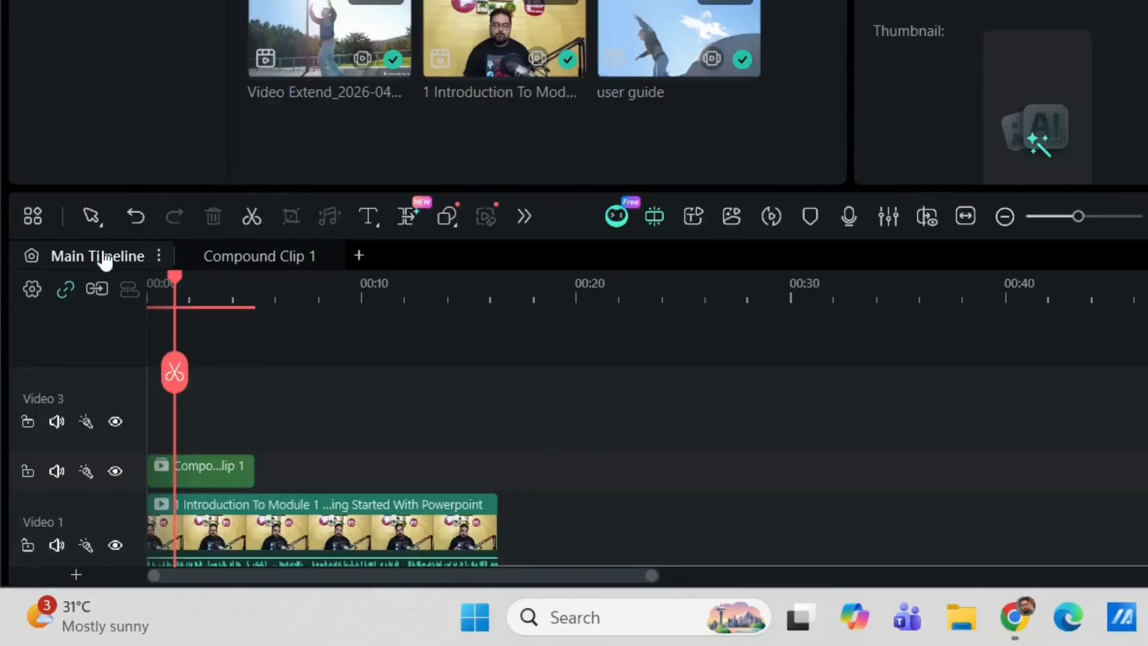
left_click(280, 265)
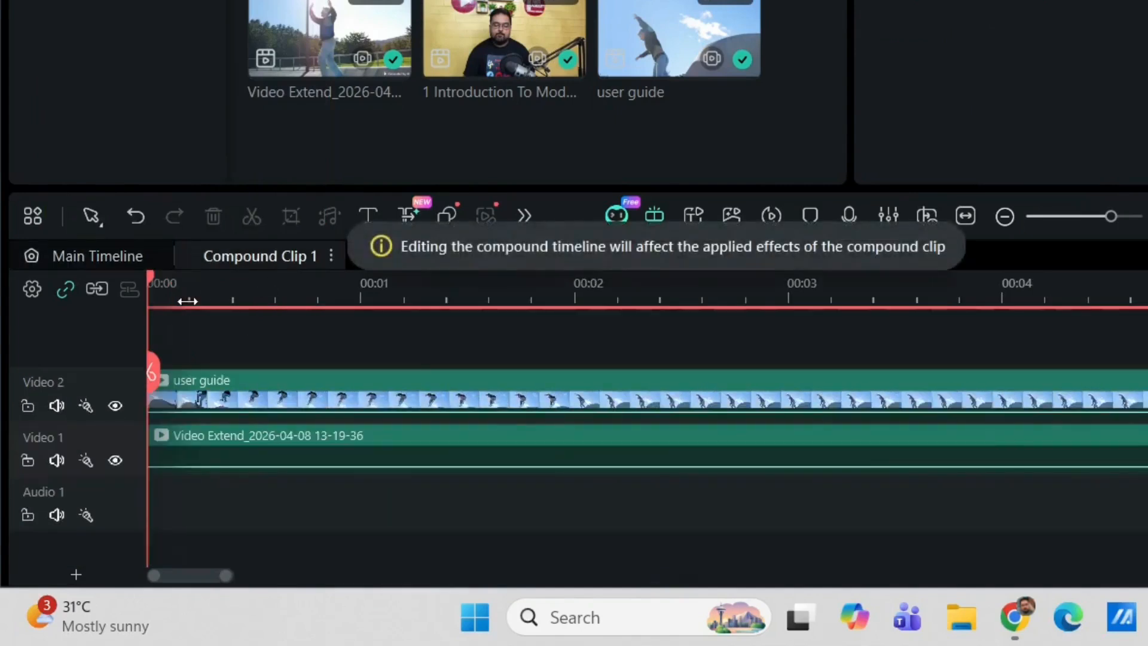
left_click_drag(153, 280, 360, 308)
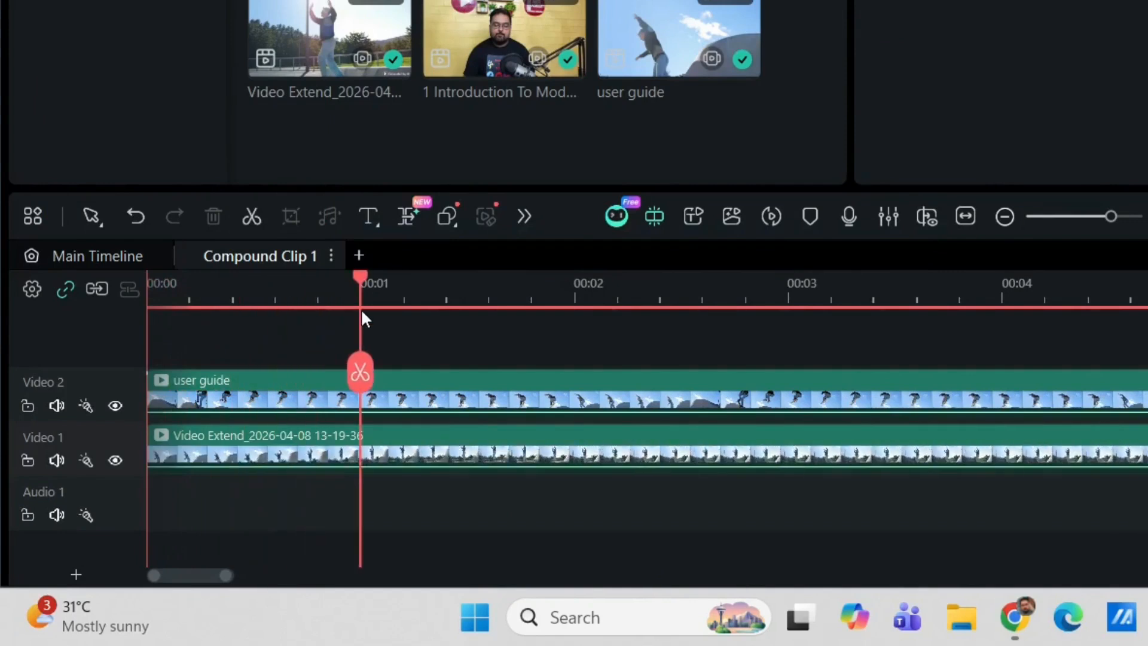
left_click(109, 261)
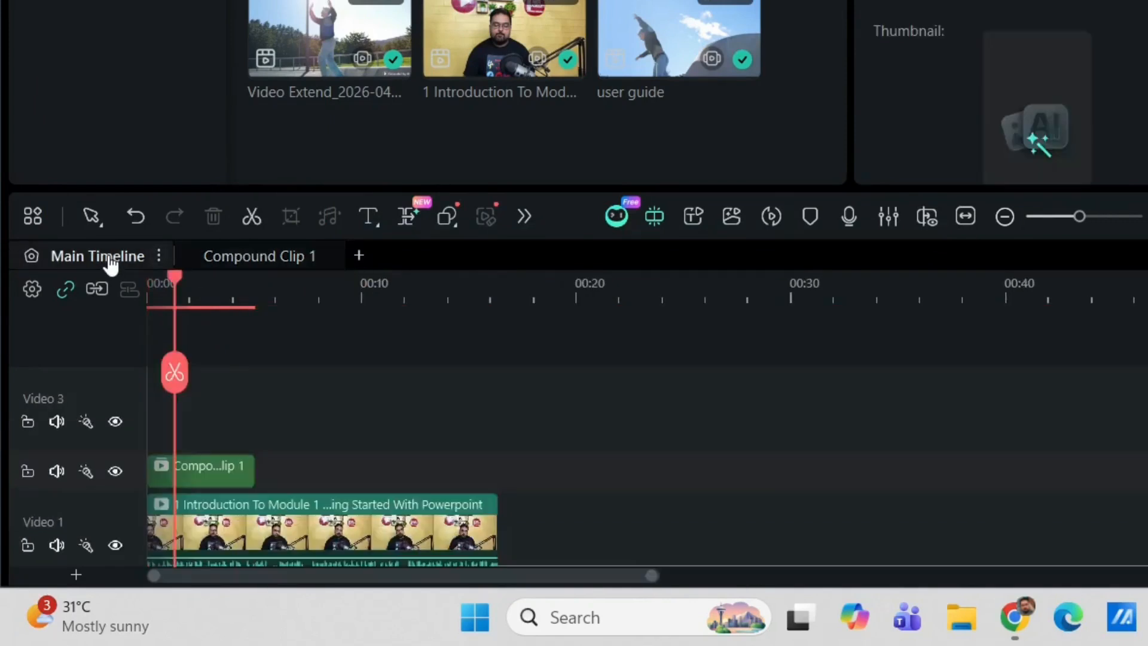
left_click(198, 466)
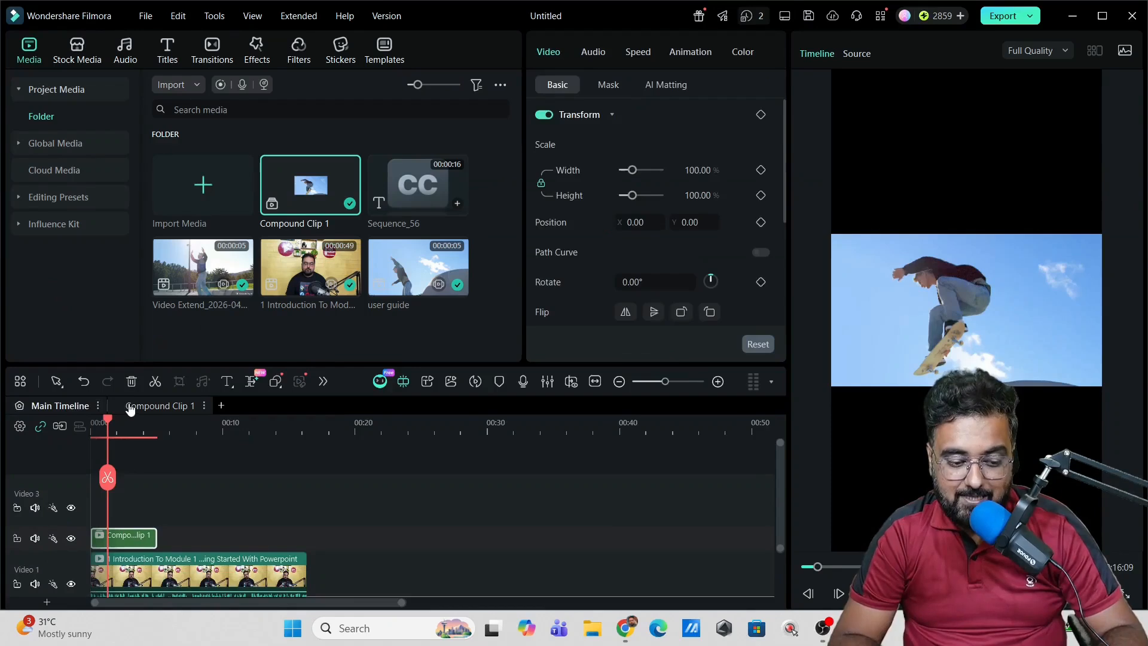
left_click(217, 259)
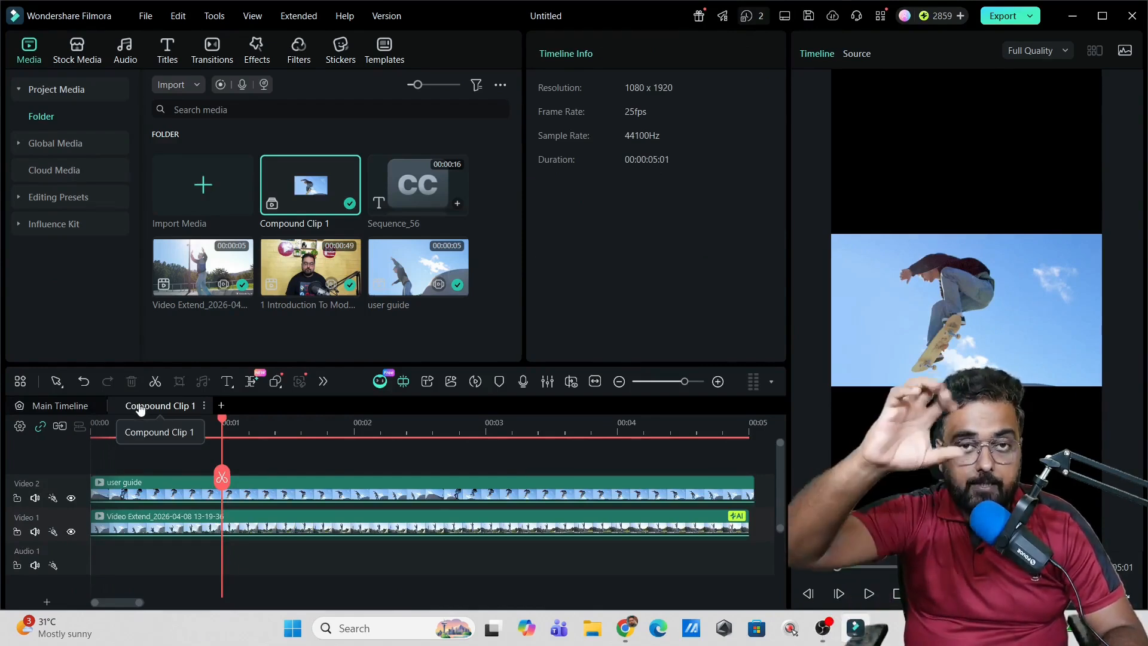
Split Compound Clip 1 off as an independent timeline parallel to the main timeline and look through the tracks
left_click_drag(143, 408, 82, 406)
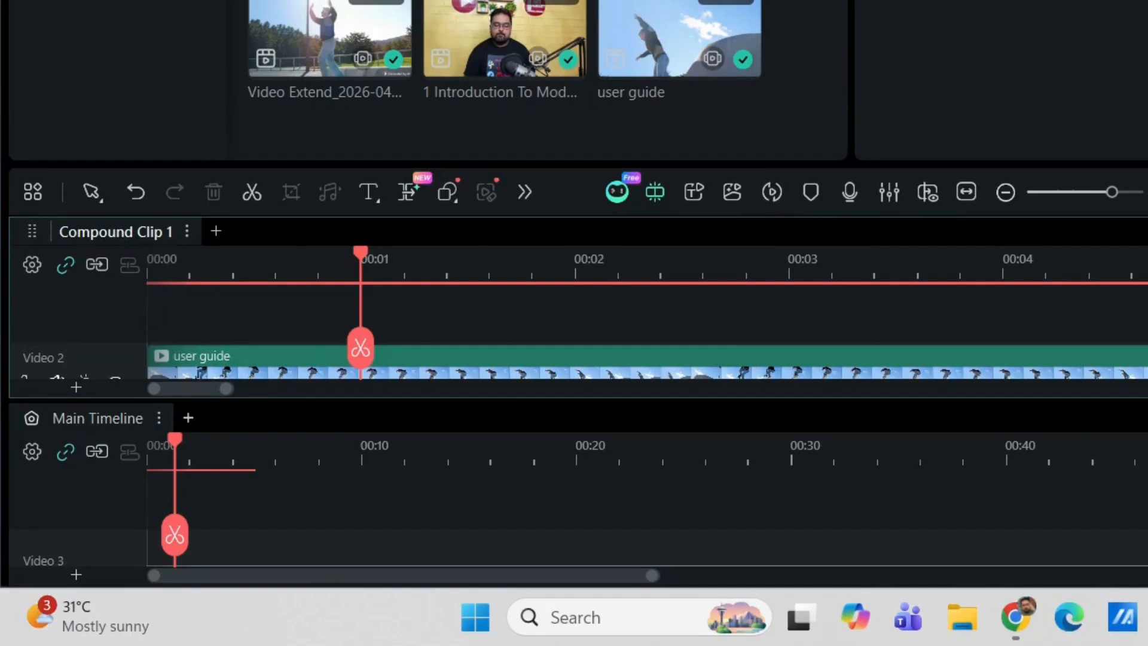
scroll(496, 517, "down", 4)
scroll(496, 518, "up", 2)
scroll(496, 517, "up", 3)
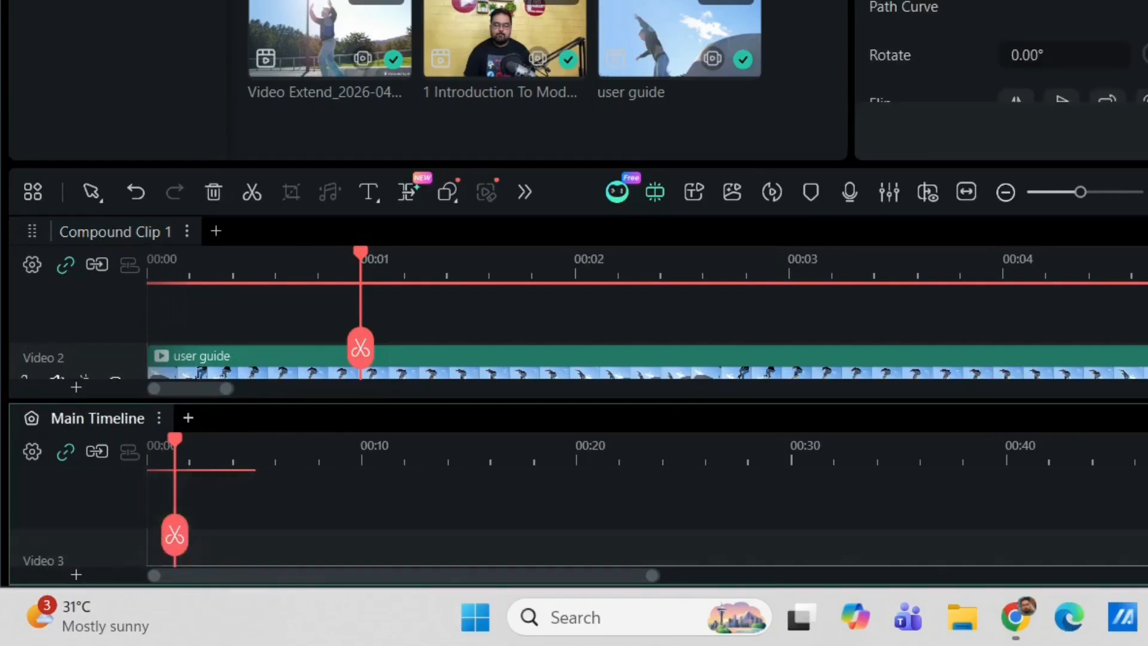
mouse_move(780, 431)
left_mouse_down()
mouse_move(779, 455)
mouse_move(779, 430)
left_mouse_up()
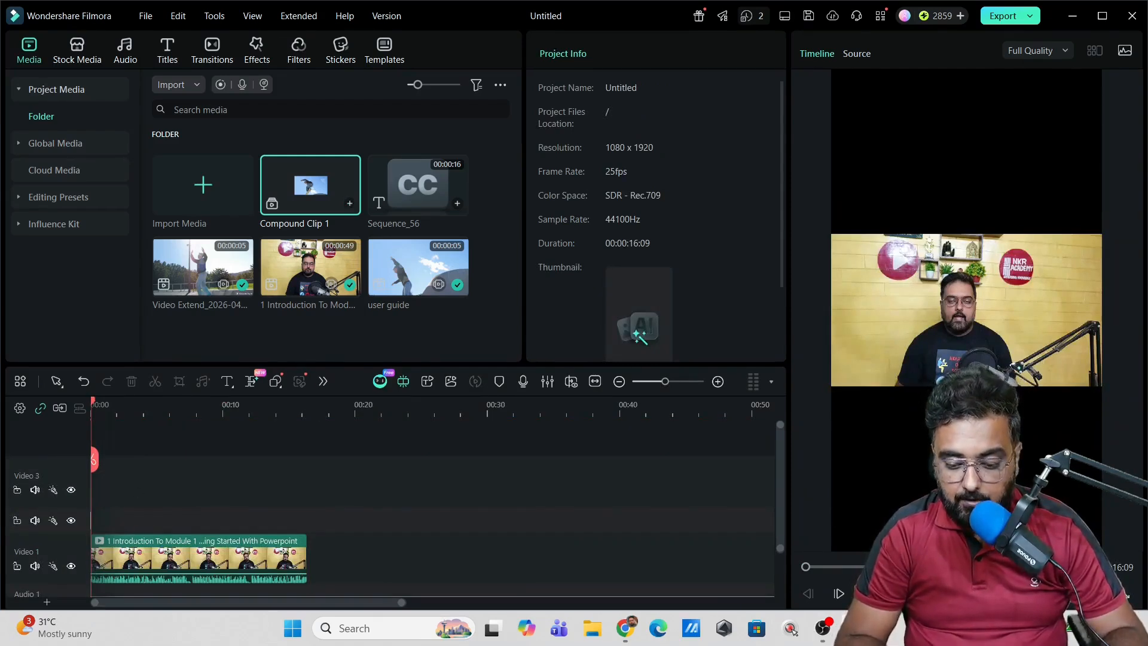
Play the main timeline briefly, and open the Video Extend clip in the source preview
key("space")
key("space")
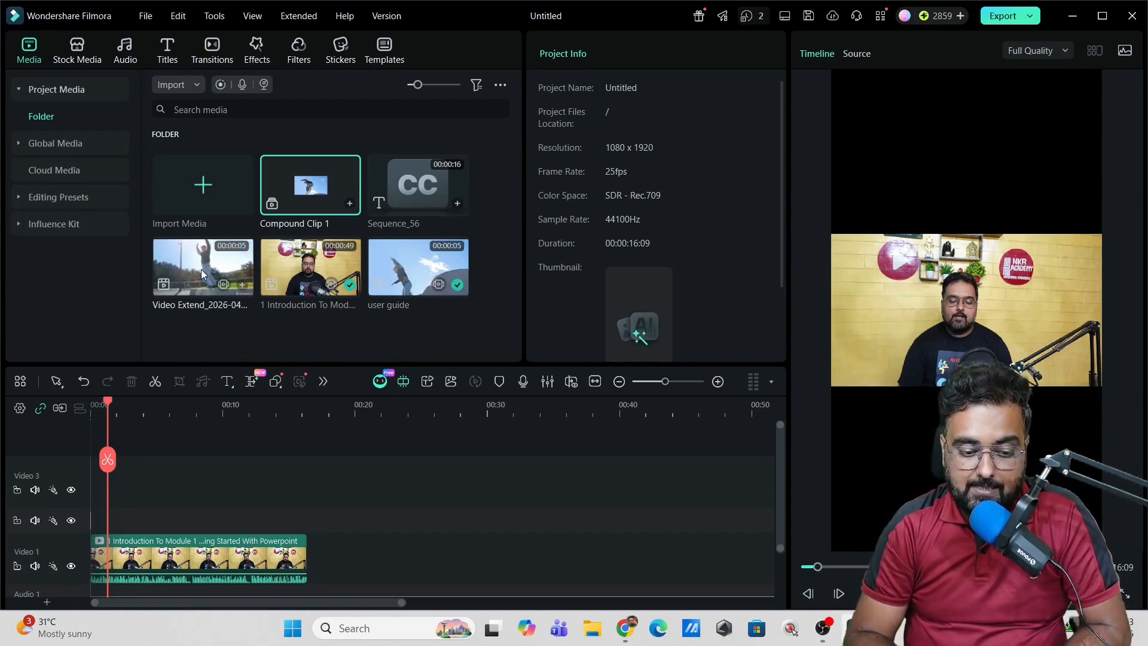
left_click_drag(202, 270, 172, 274)
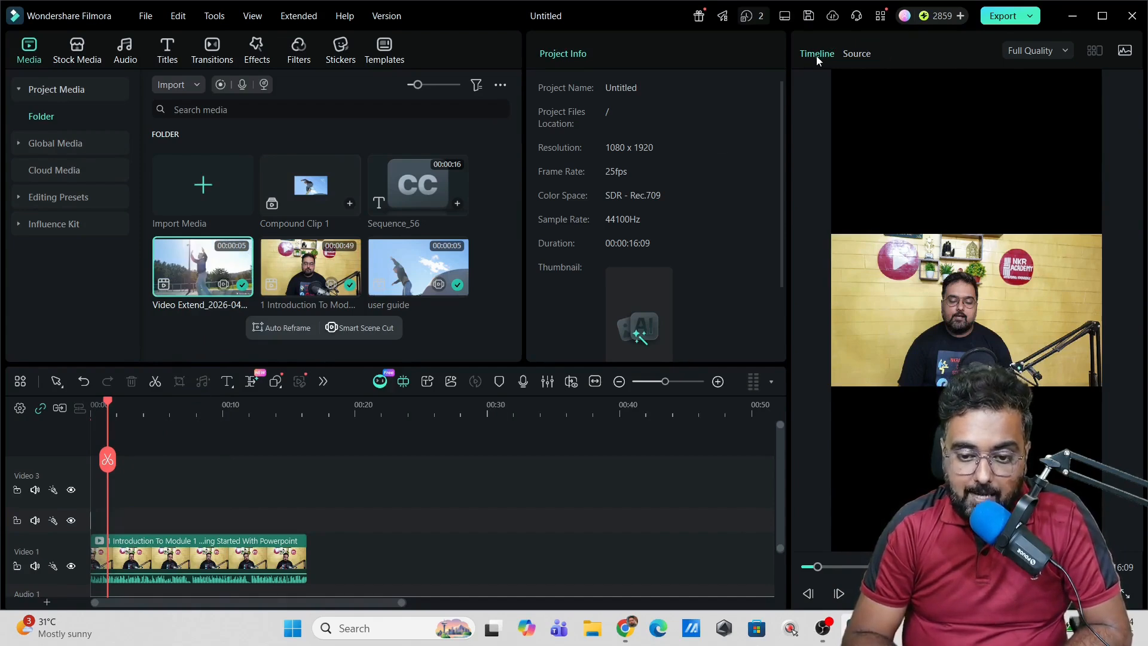
left_click(858, 53)
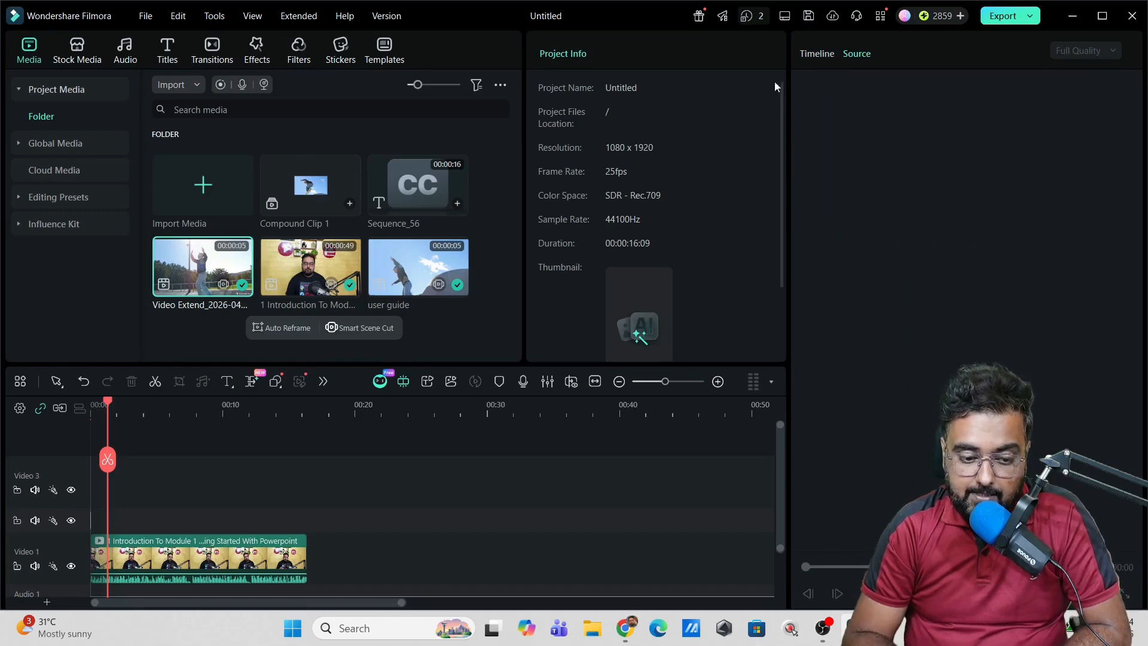
double_click(190, 263)
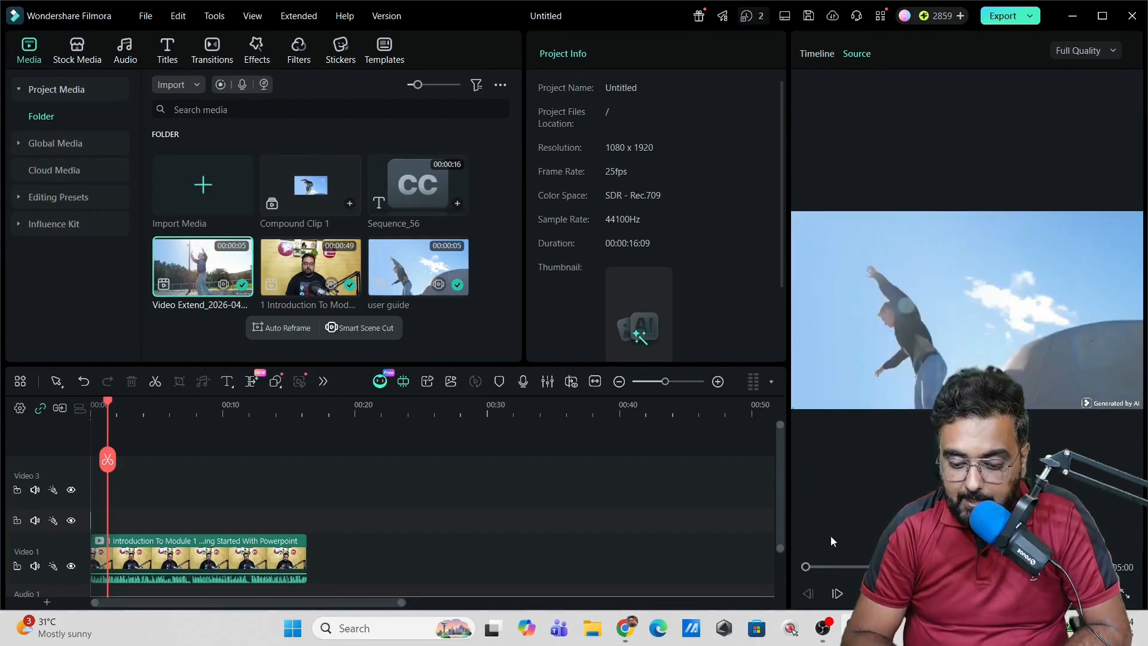
Mark in and out points on the Video Extend clip and place that section above the talking-head video at about 00:04, keeping 1080x1920 25fps
left_click_drag(806, 567, 841, 567)
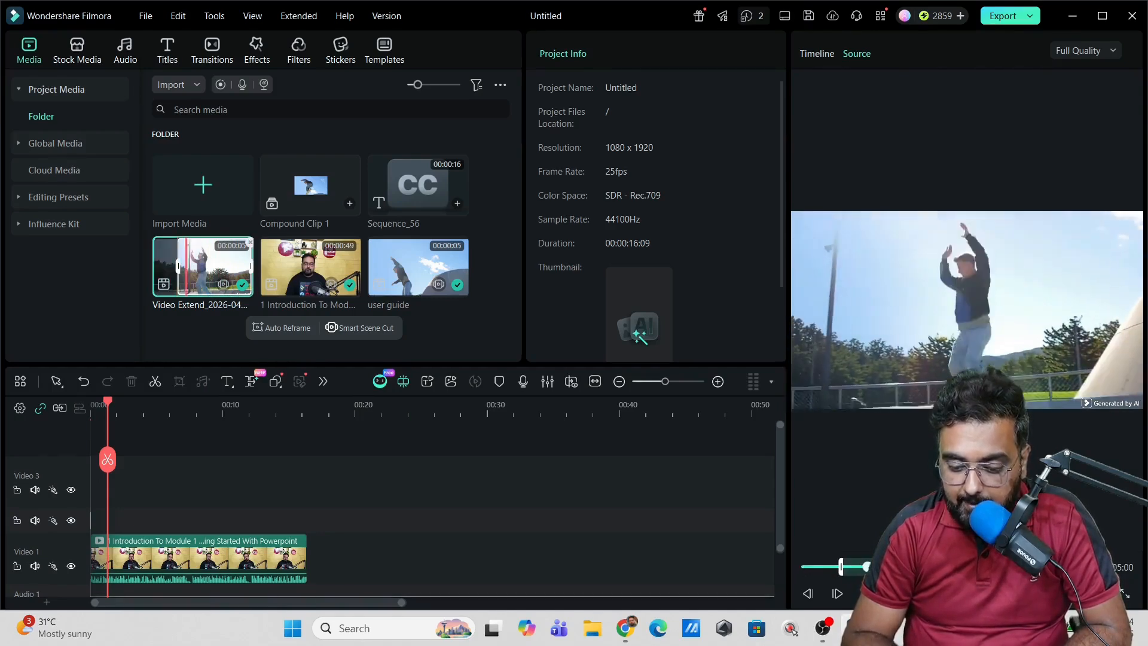
key("o")
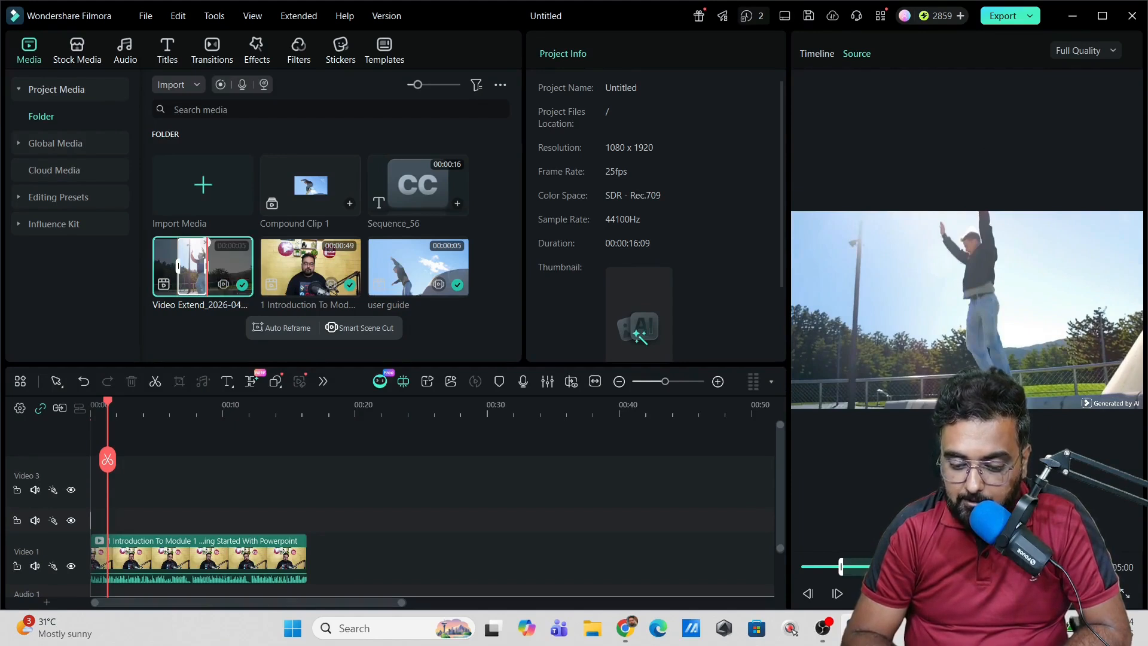
mouse_move(902, 333)
left_mouse_down()
mouse_move(694, 486)
mouse_move(327, 560)
mouse_move(312, 559)
mouse_move(286, 520)
mouse_move(148, 515)
left_mouse_up()
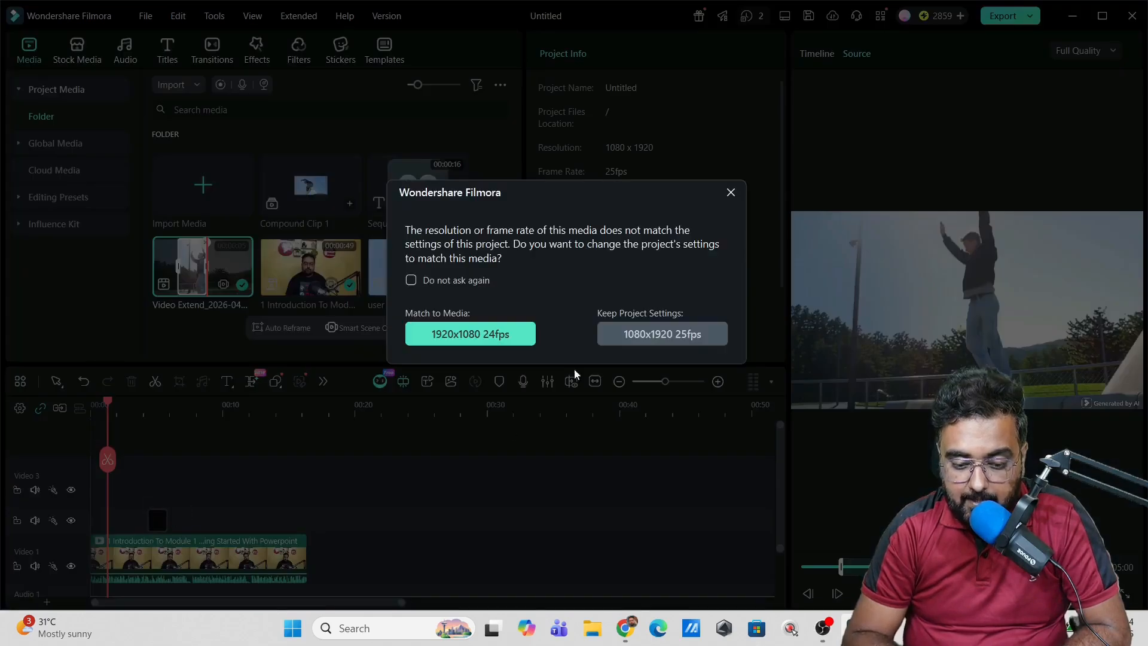
left_click(662, 334)
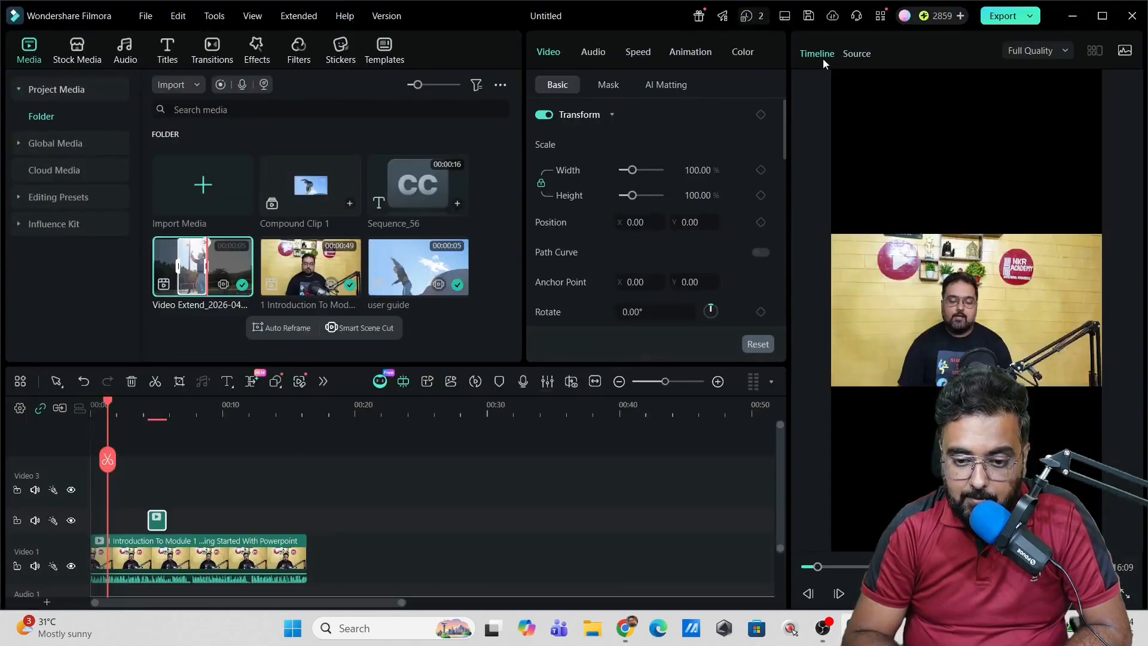
Play the main timeline from about 00:01 past the trimmed clip placed above the talking-head video
key("space")
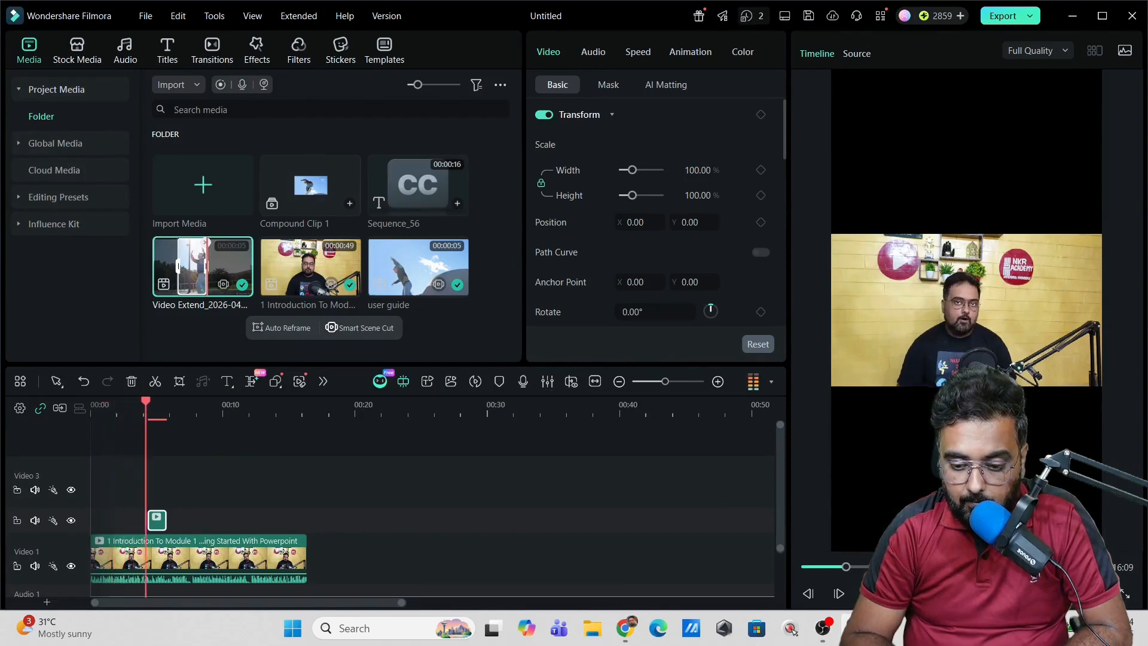
key("space")
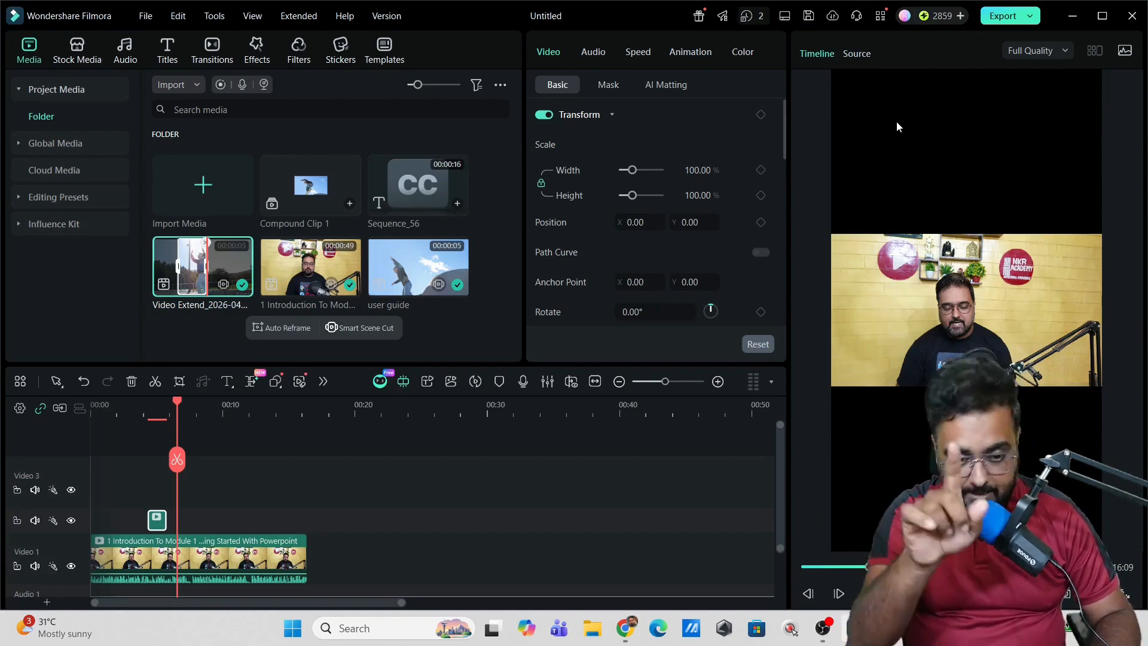
Open Animated Charts from the Exclusive video effects, compare the donut race, column and bar types, and choose the basic column chart
left_click(257, 51)
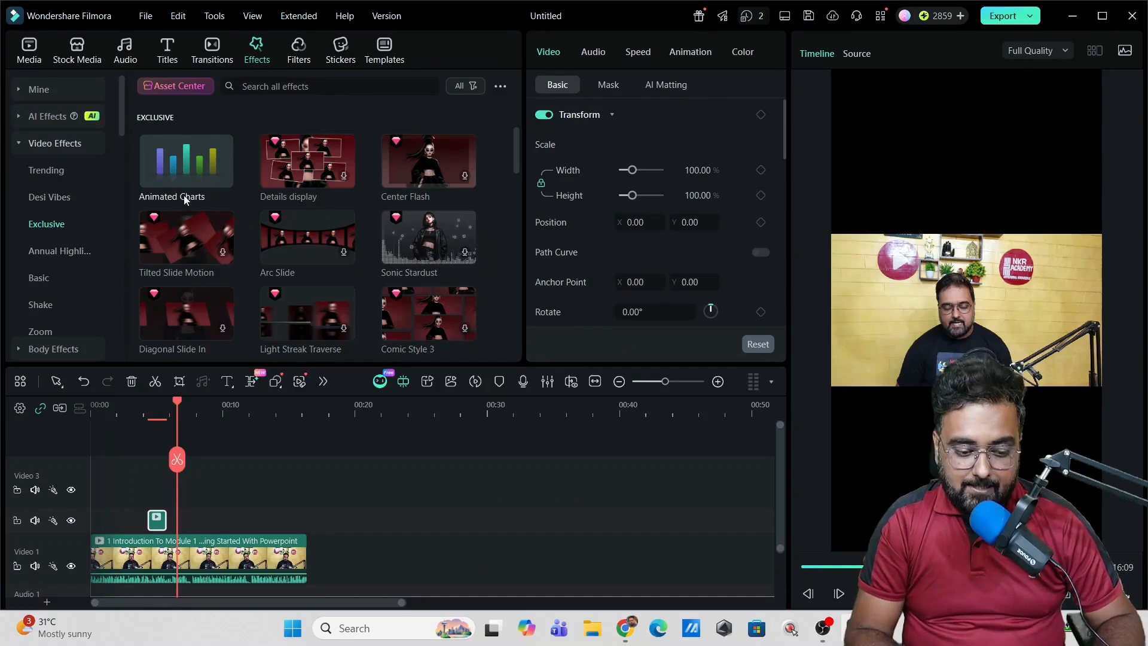
scroll(323, 359, "down", 6)
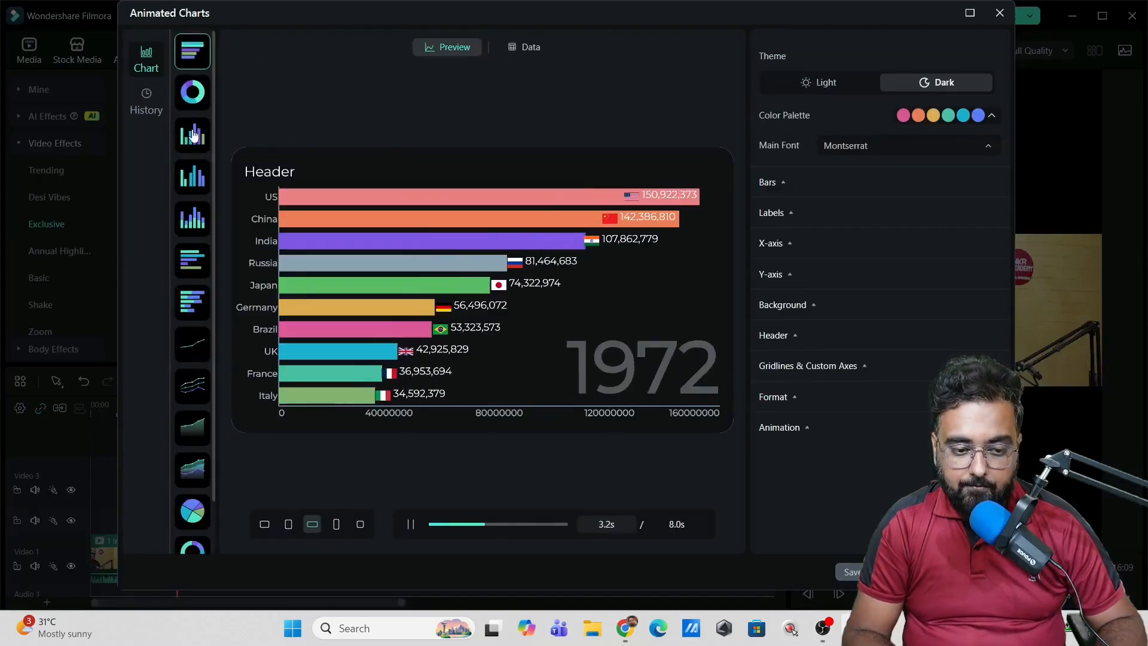
left_click(201, 100)
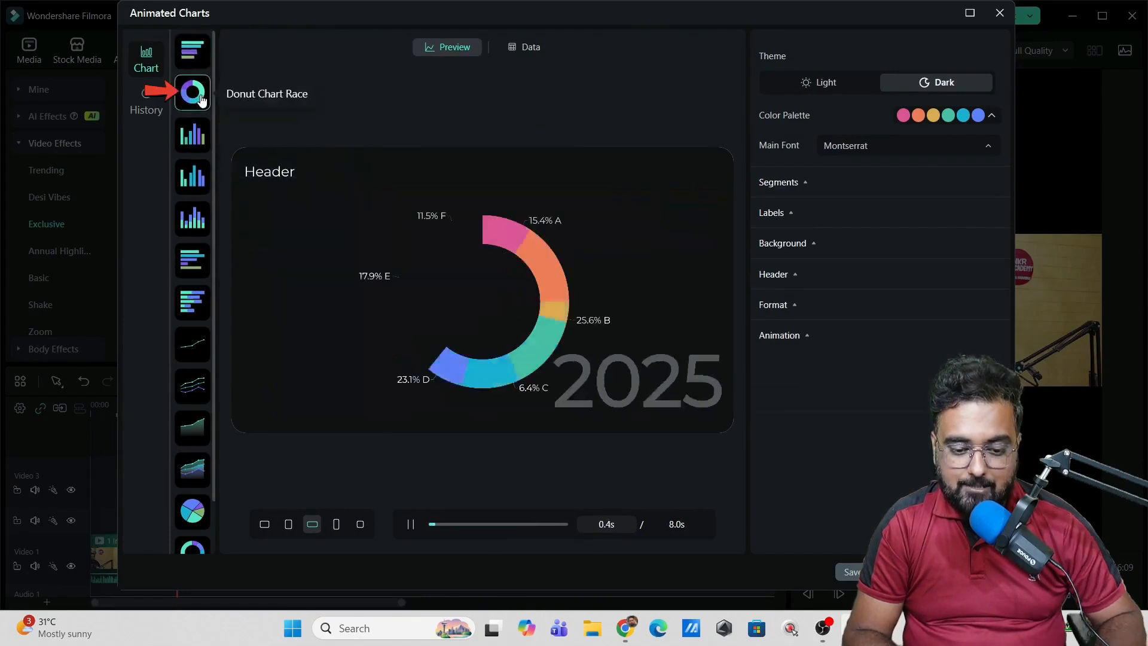
left_click(197, 137)
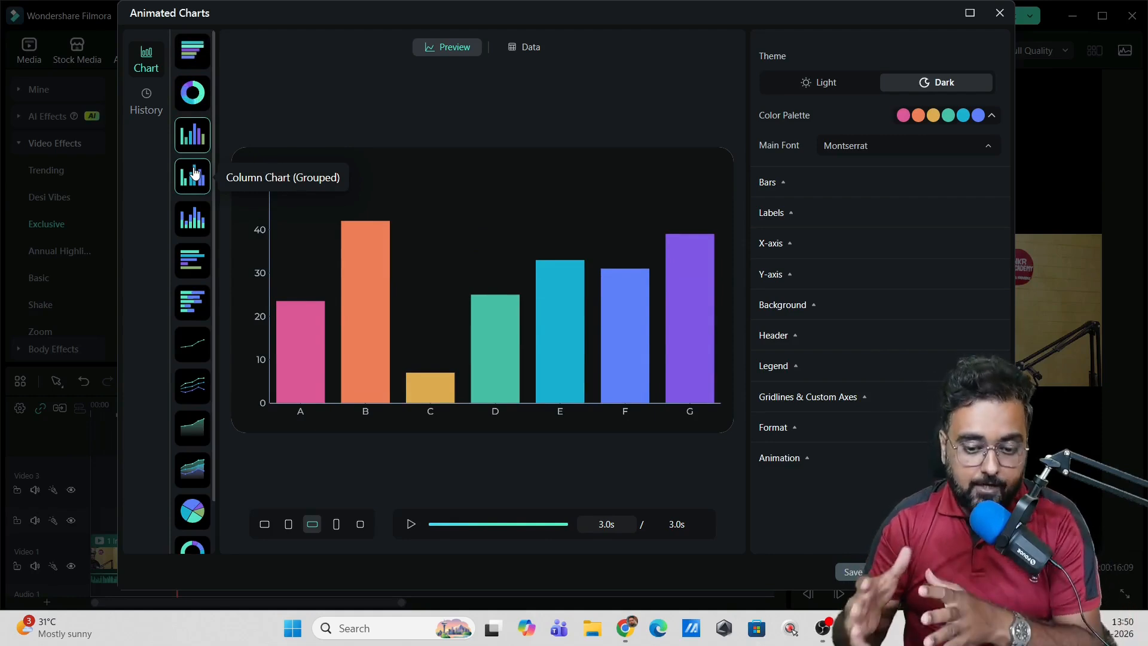
left_click(194, 173)
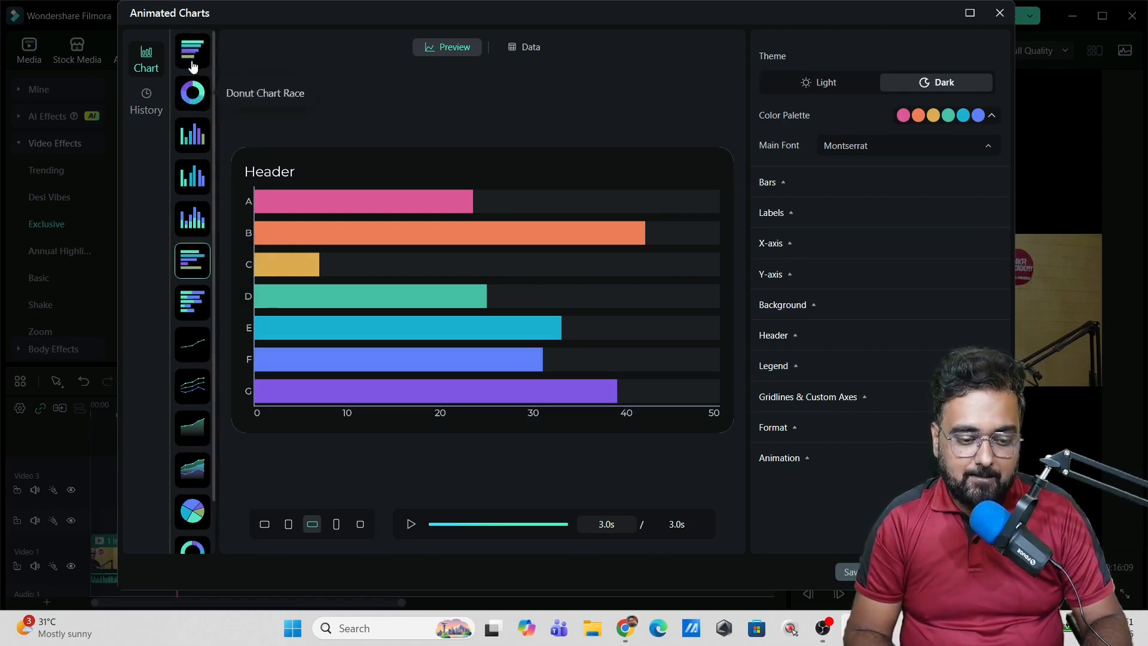
left_click(191, 138)
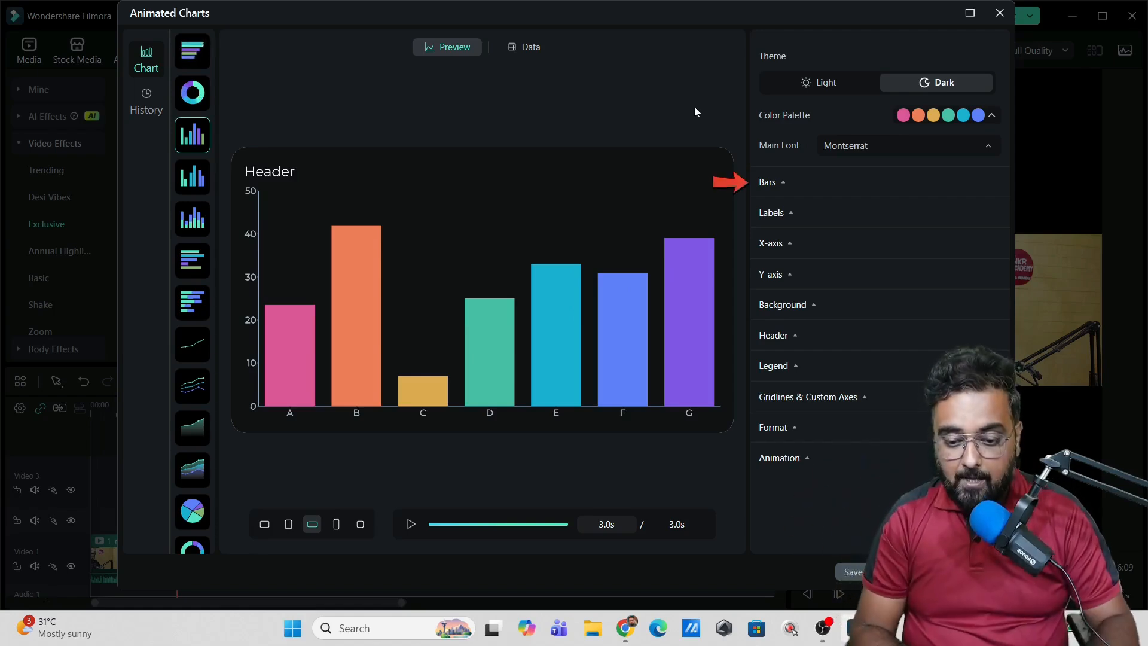
Check the bar colour options and apply the pink and purple colour palette to the column chart
left_click(791, 186)
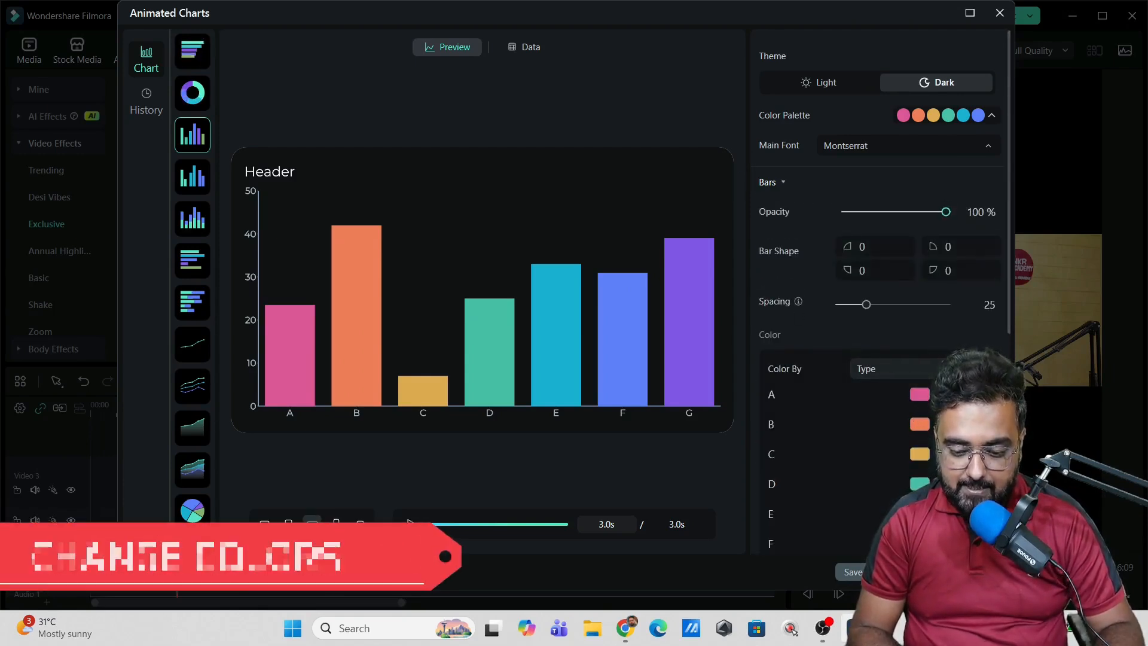
left_click(967, 369)
left_click(960, 346)
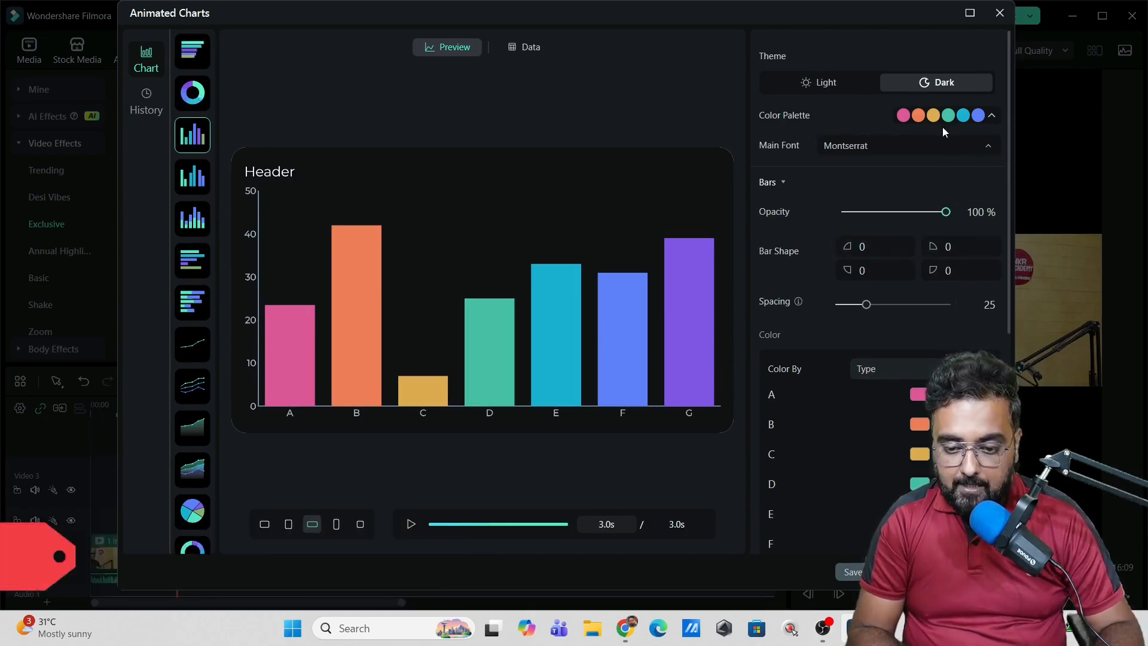
left_click(982, 119)
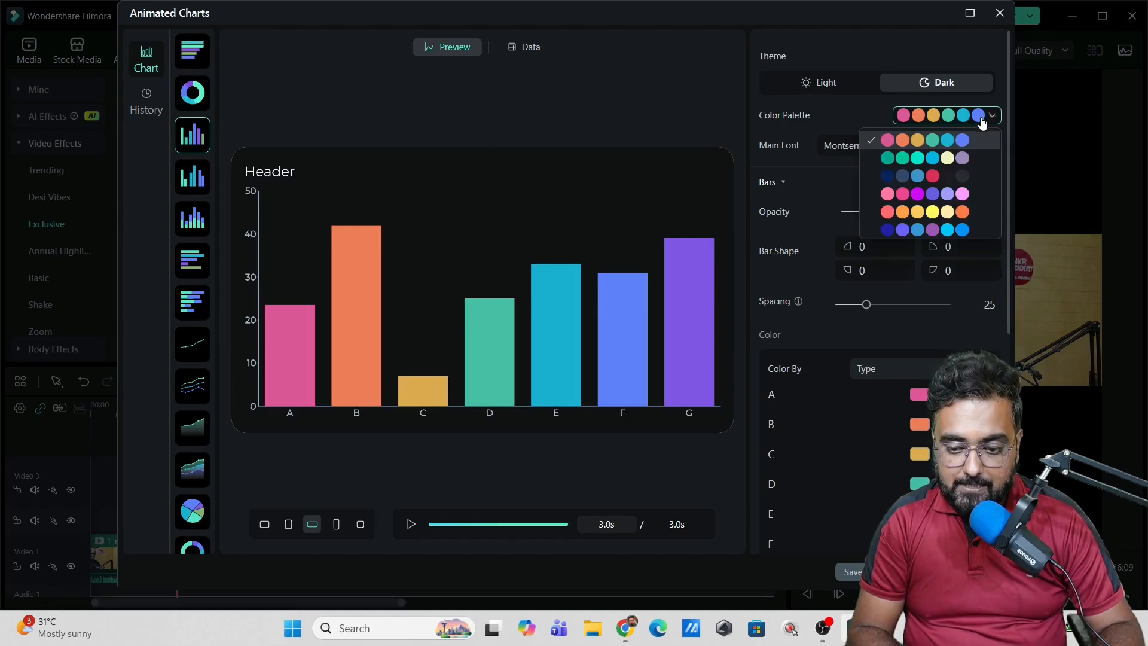
left_click(946, 194)
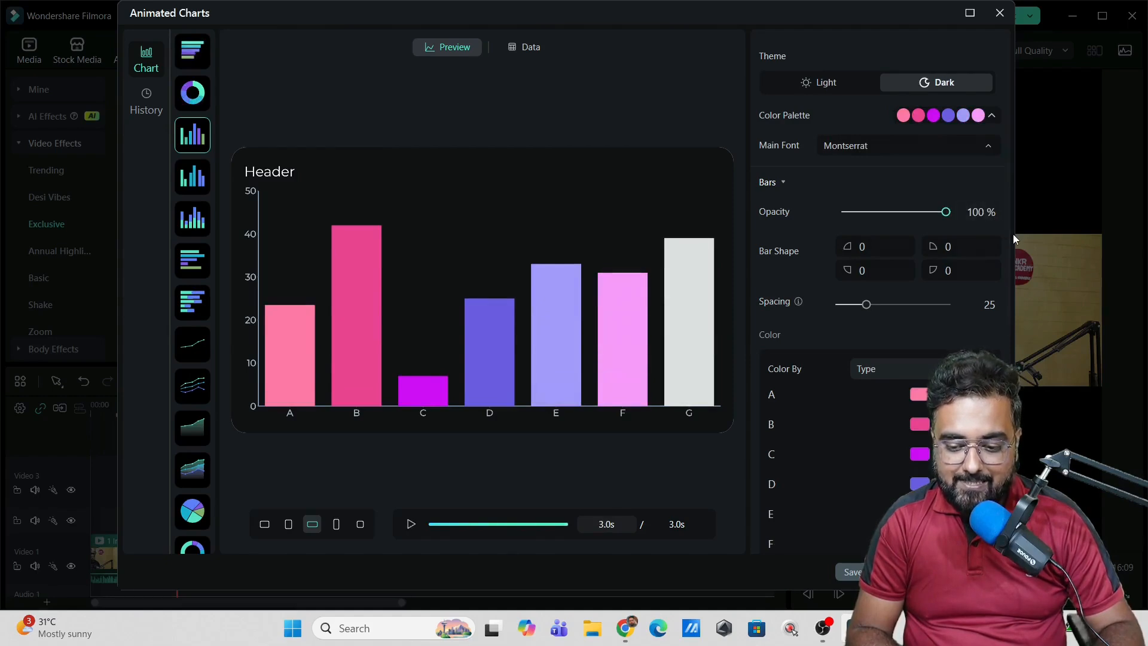
Enable data point labels on the bars and set their position to Middle
left_click(784, 185)
left_click(788, 215)
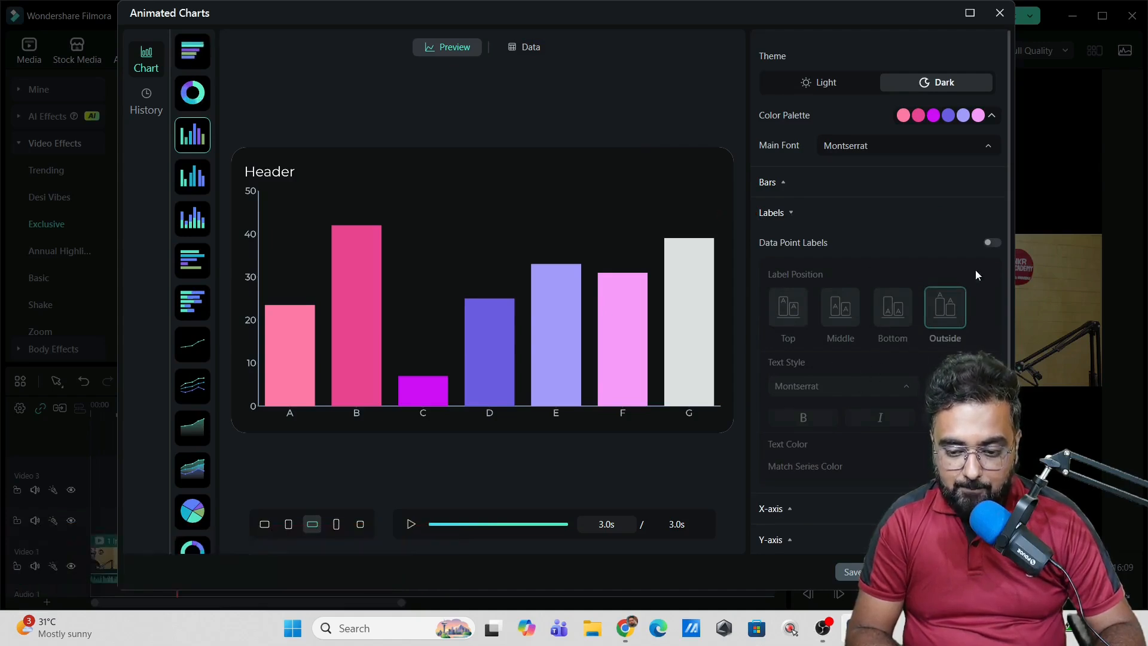
left_click(993, 244)
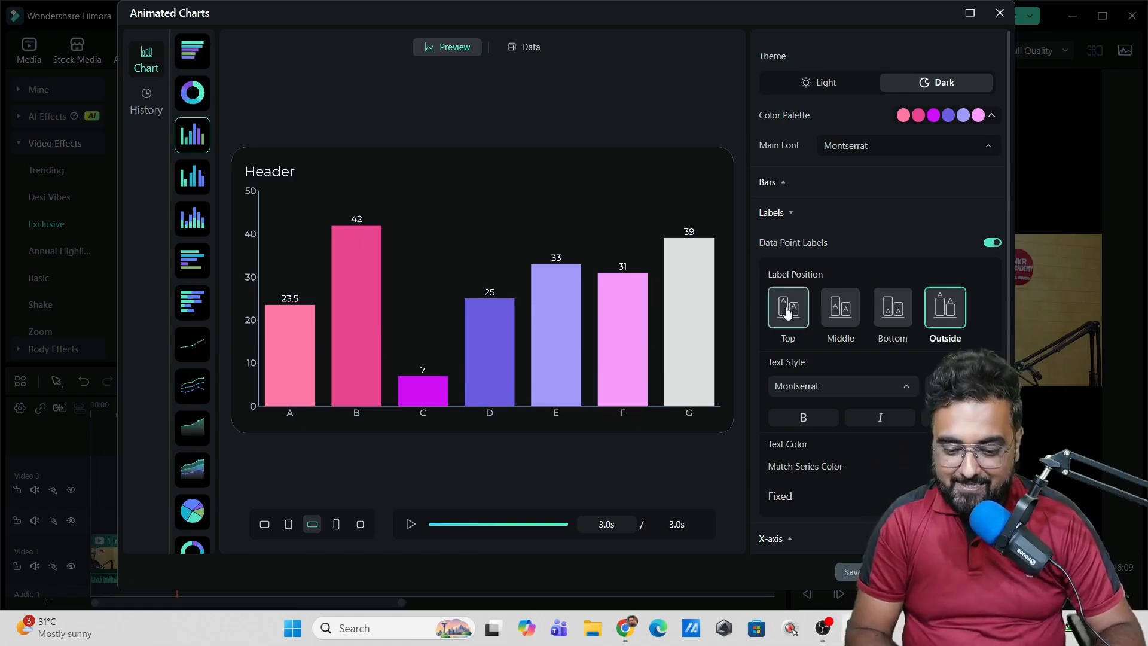
left_click(841, 312)
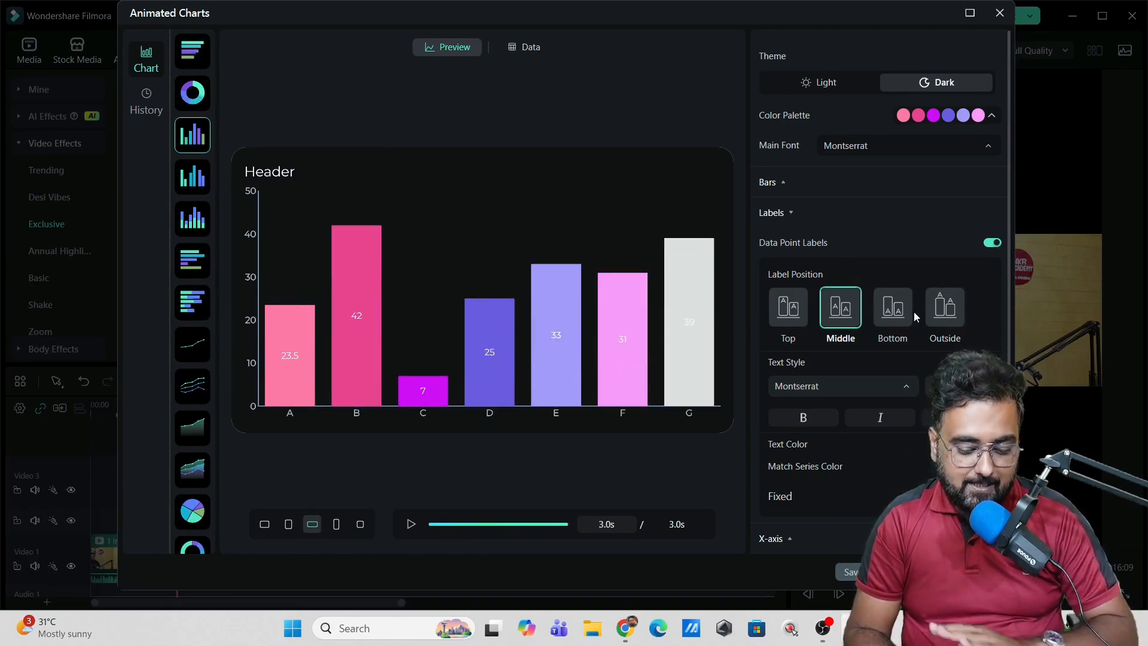
left_click(789, 213)
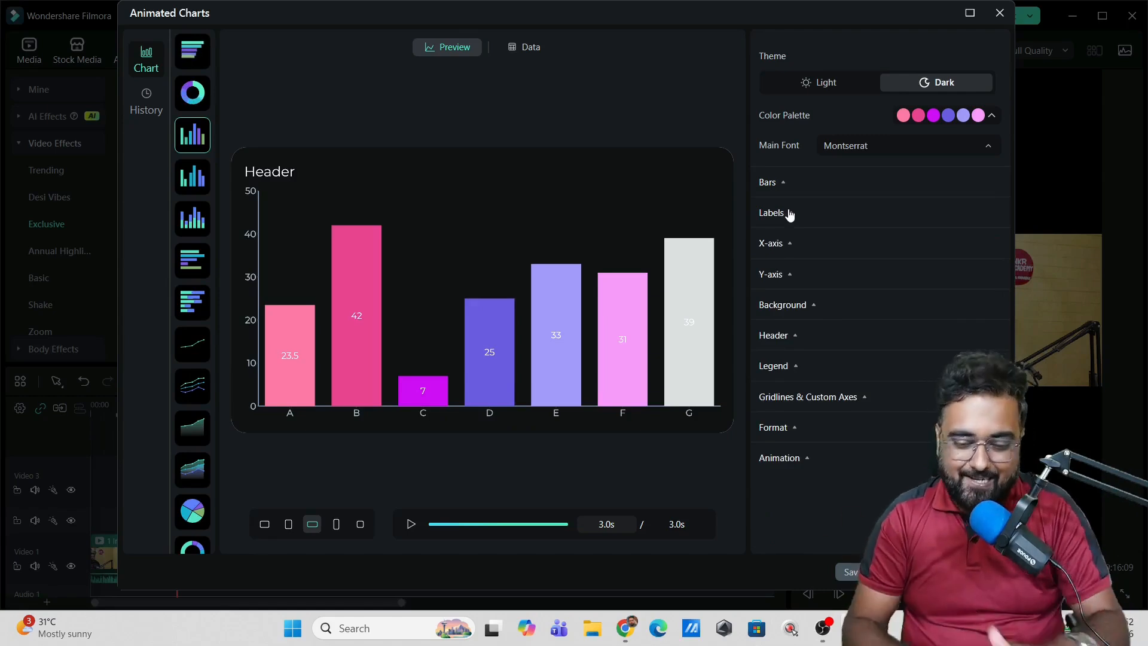
Try adjusting the width of the chart's X-axis line
left_click(789, 246)
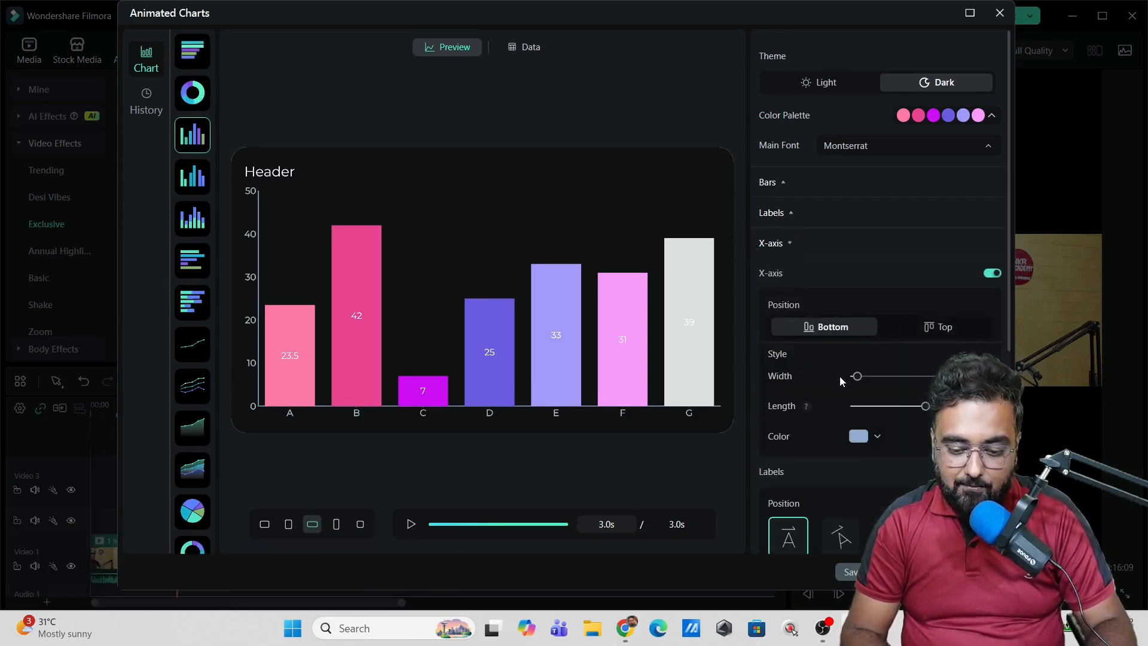
mouse_move(857, 376)
left_mouse_down()
mouse_move(882, 377)
mouse_move(859, 381)
left_mouse_up()
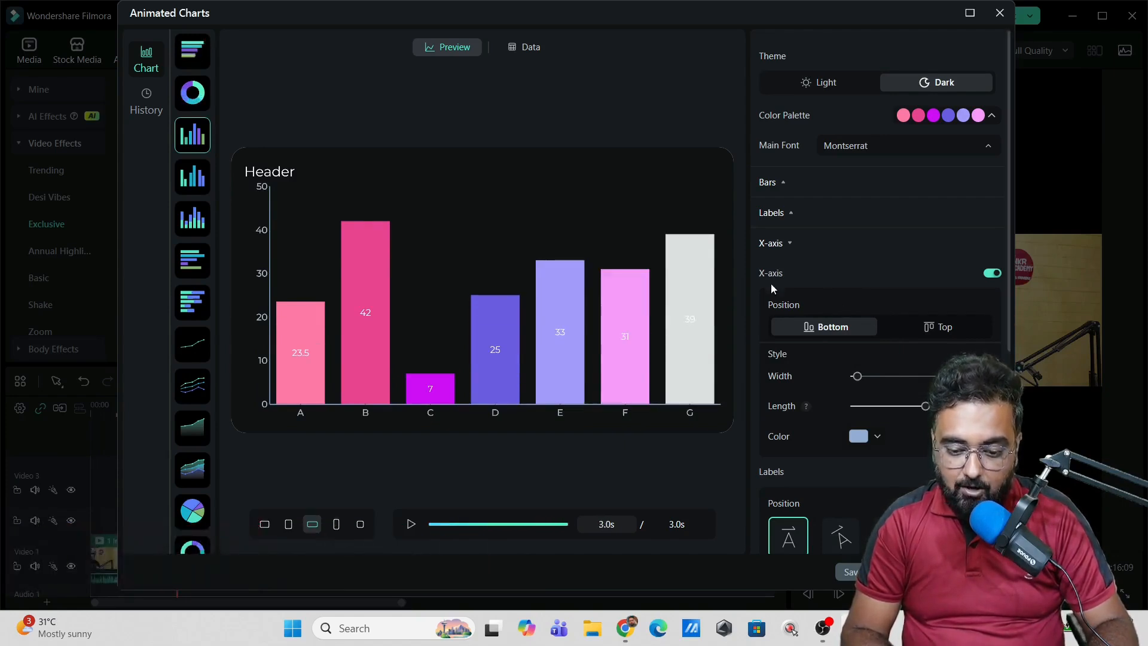
left_click(788, 247)
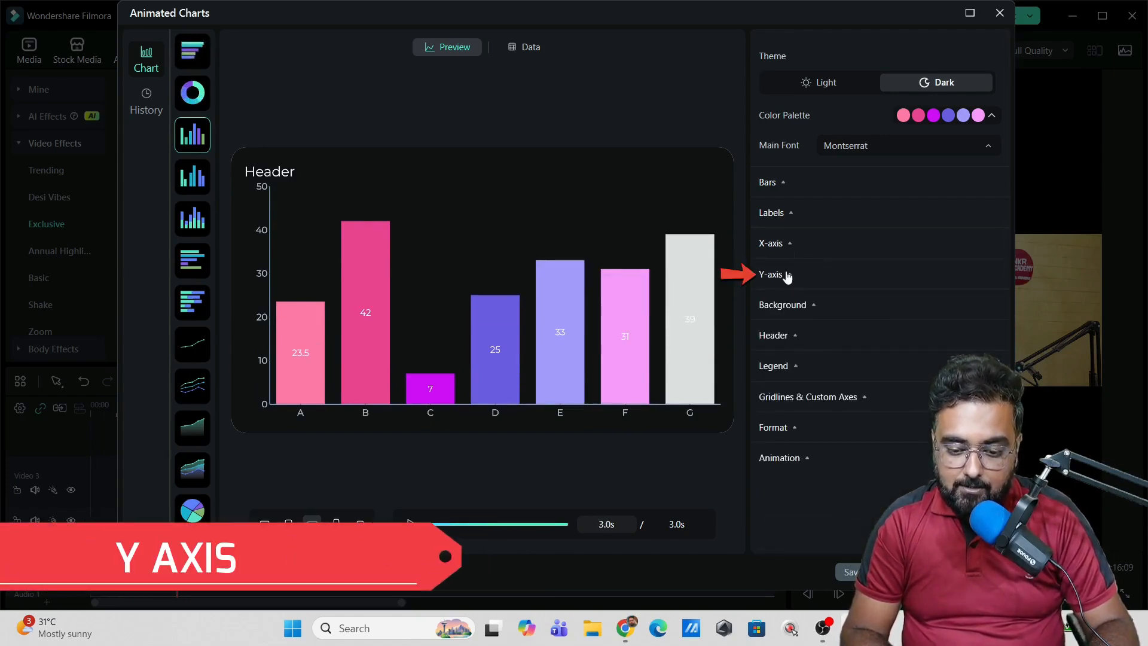
Replace the chart's header text with "Marks Obatained"
left_click(796, 337)
left_click_drag(808, 413, 758, 415)
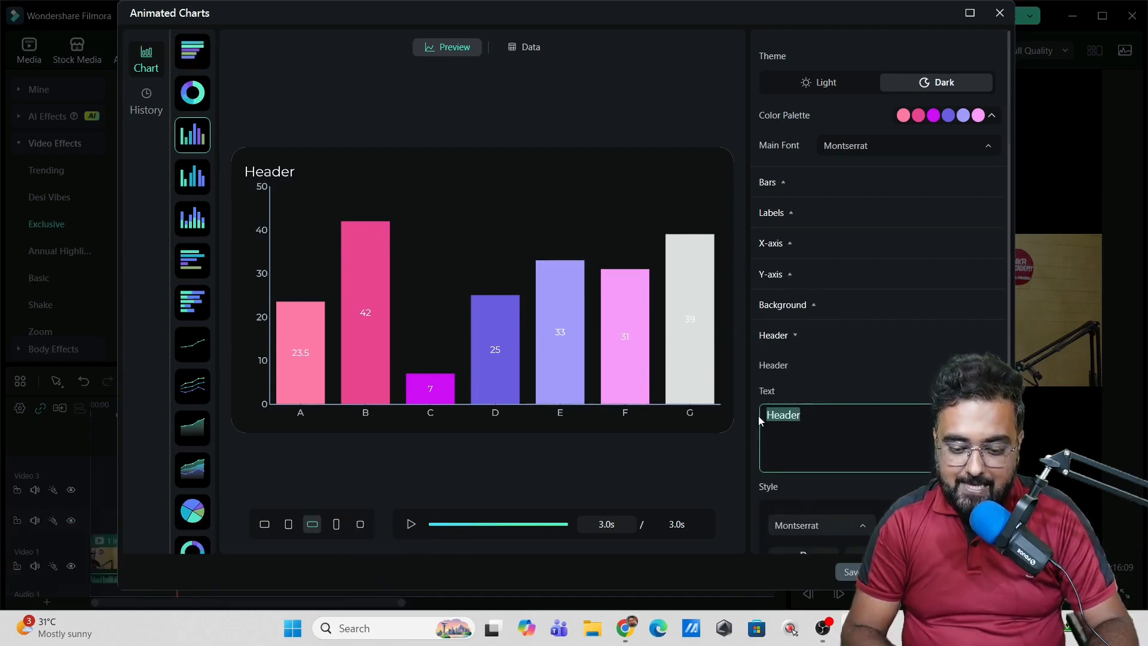
type("Marks ")
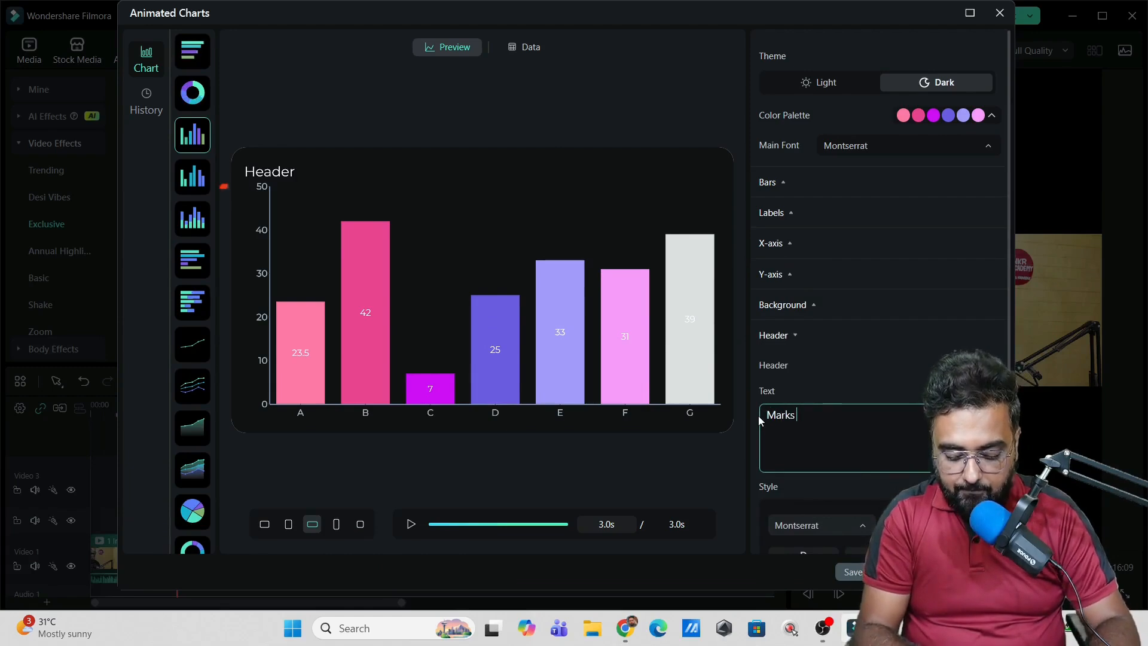
type("Obatained")
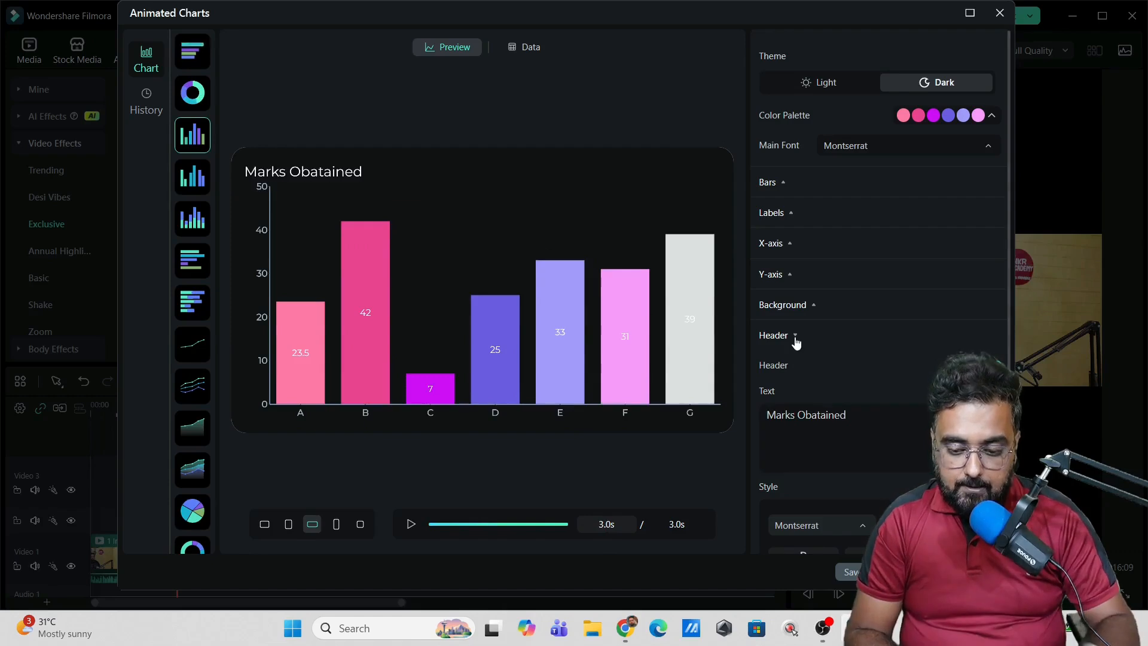
left_click(795, 336)
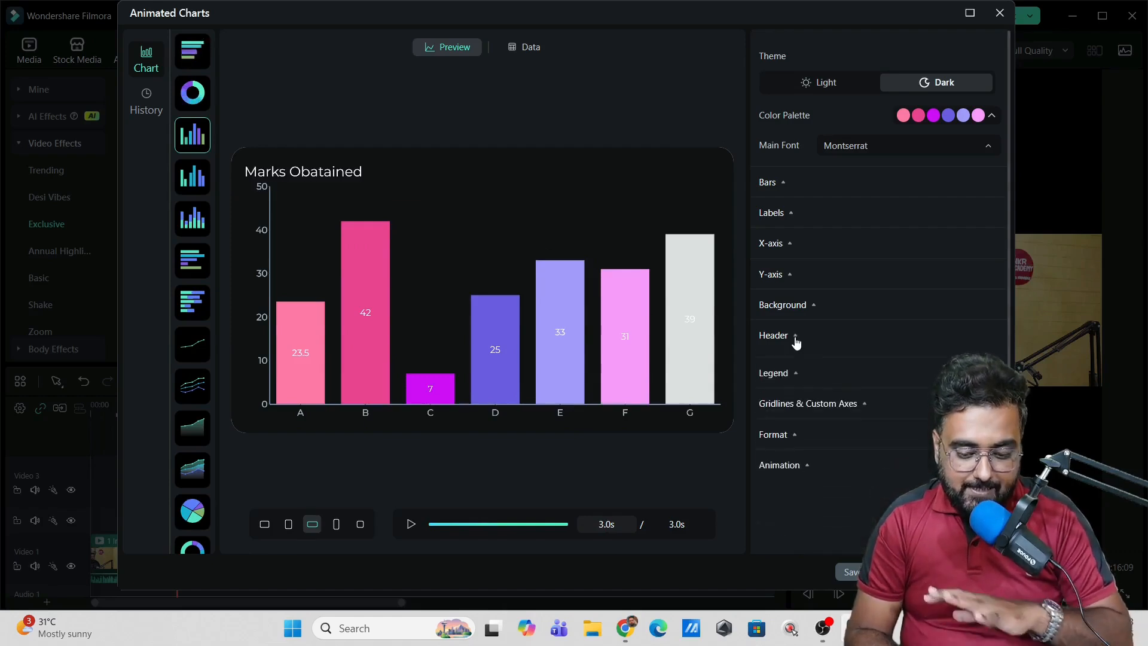
Turn on the chart legend with the Rectangle style at the Top position
left_click(795, 366)
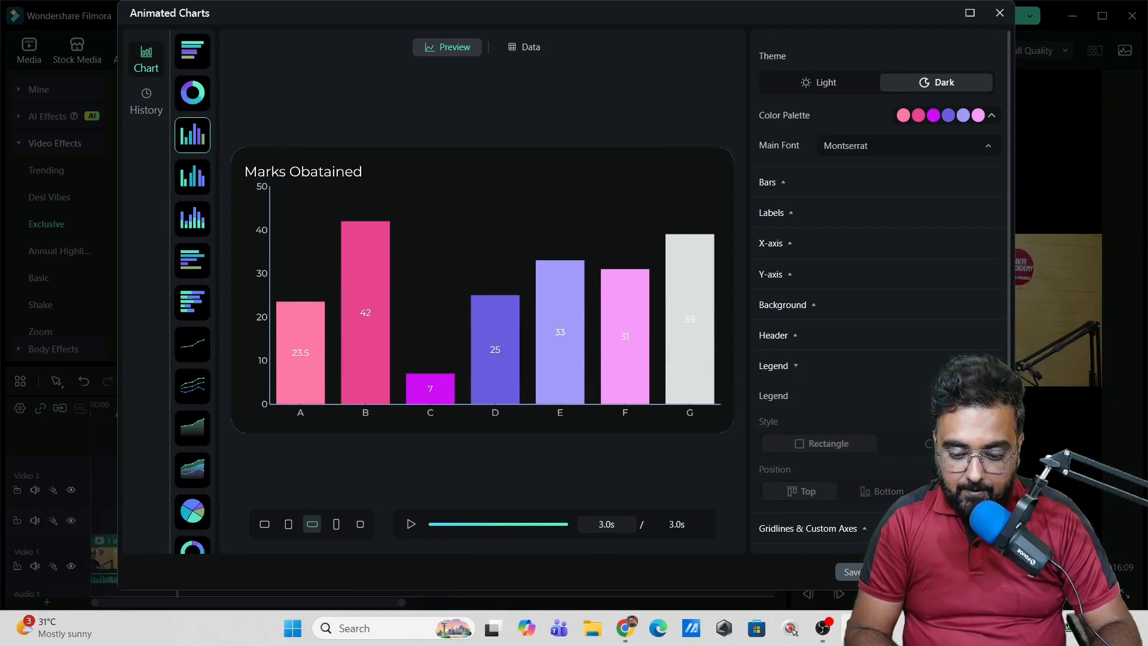
left_click(985, 396)
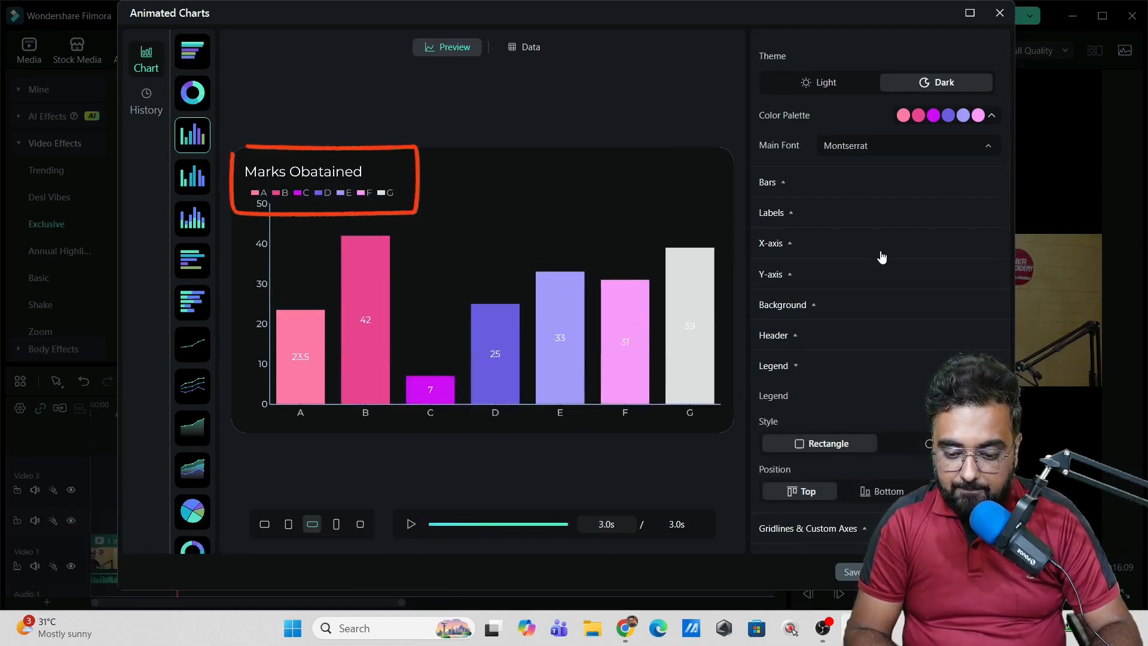
Examine the chart's gridlines, custom axes and number format settings
scroll(882, 257, "down", 1)
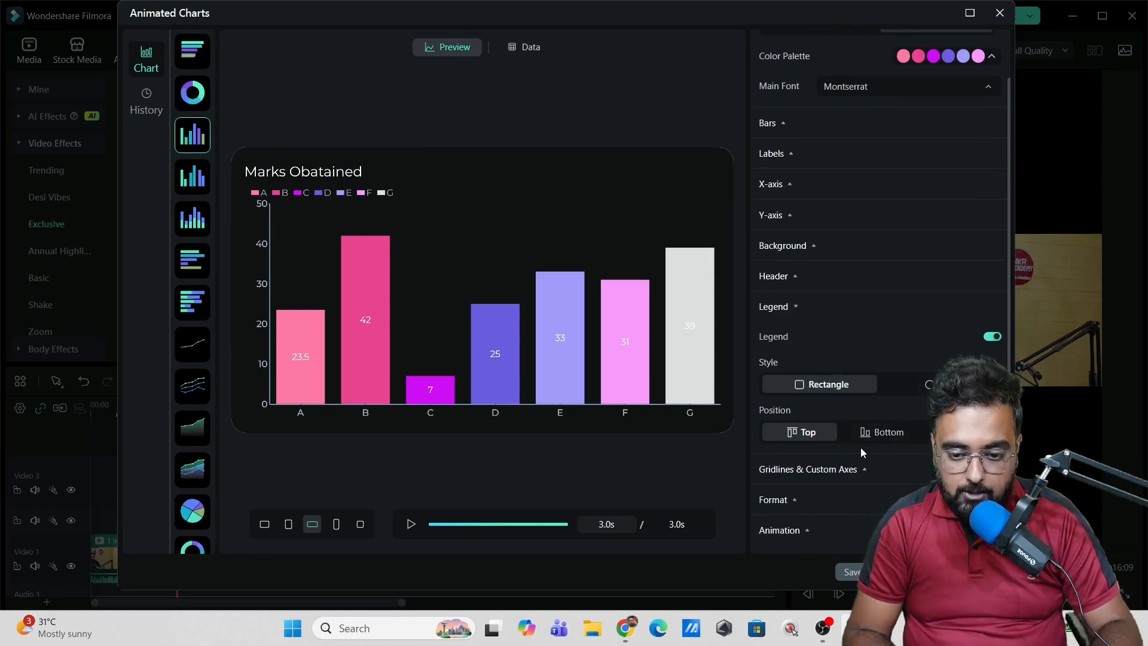
left_click(859, 476)
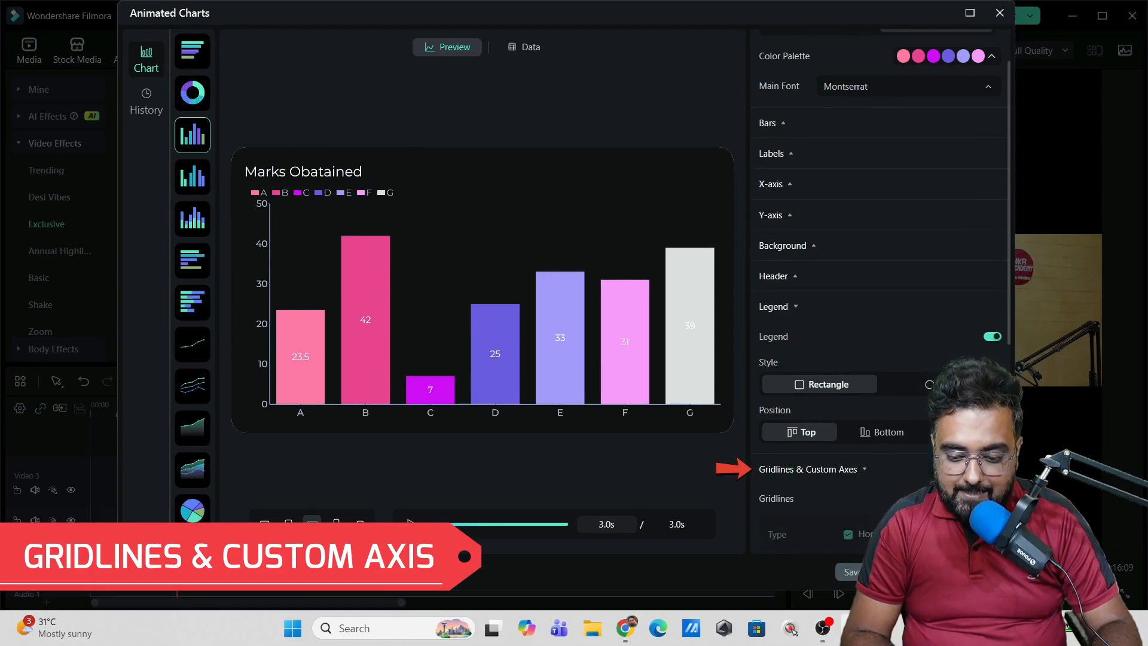
scroll(879, 300, "down", 3)
scroll(794, 507, "down", 4)
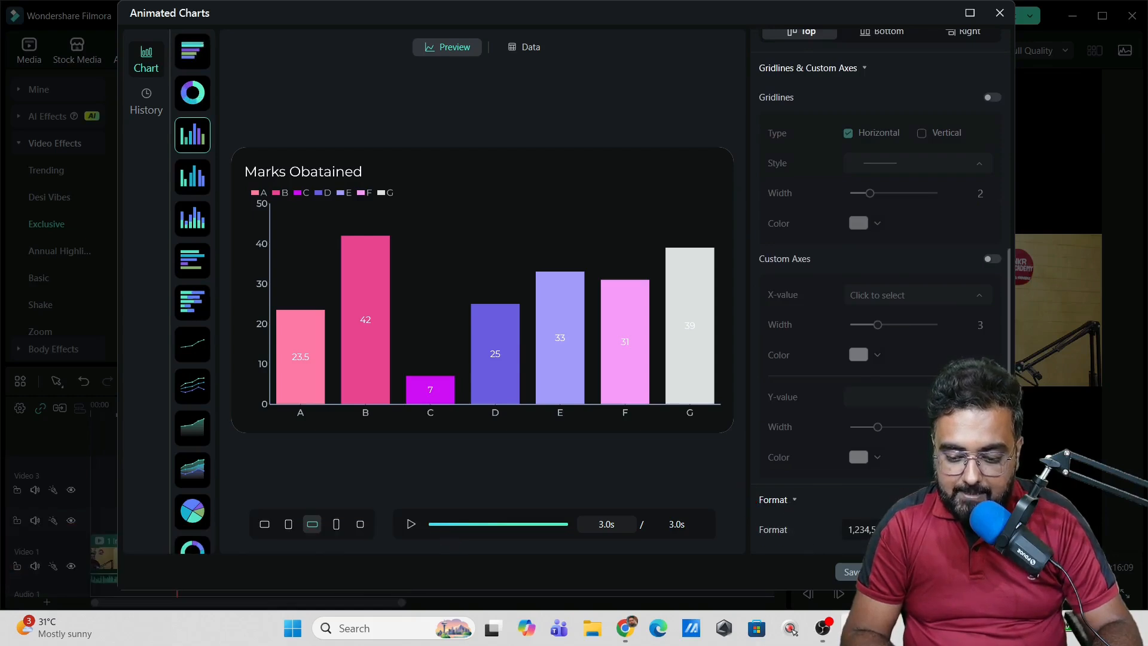
scroll(880, 299, "down", 2)
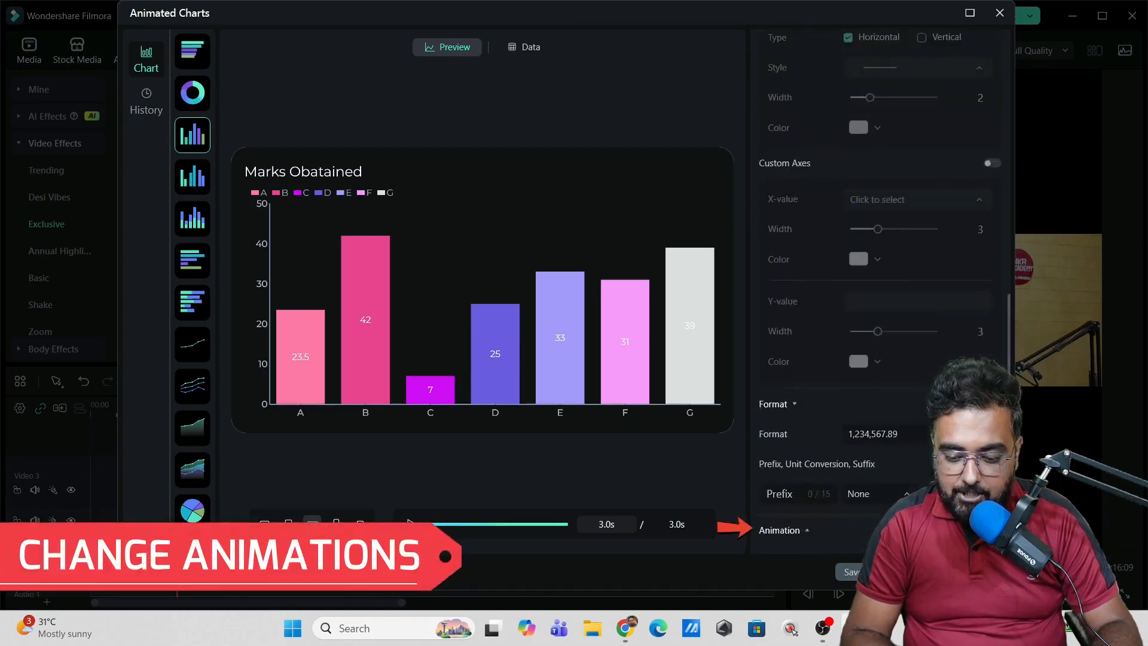
Try a longer animation duration and the Bounce style, and settle on Grow with all bars rising together over 1.0 s
left_click(802, 532)
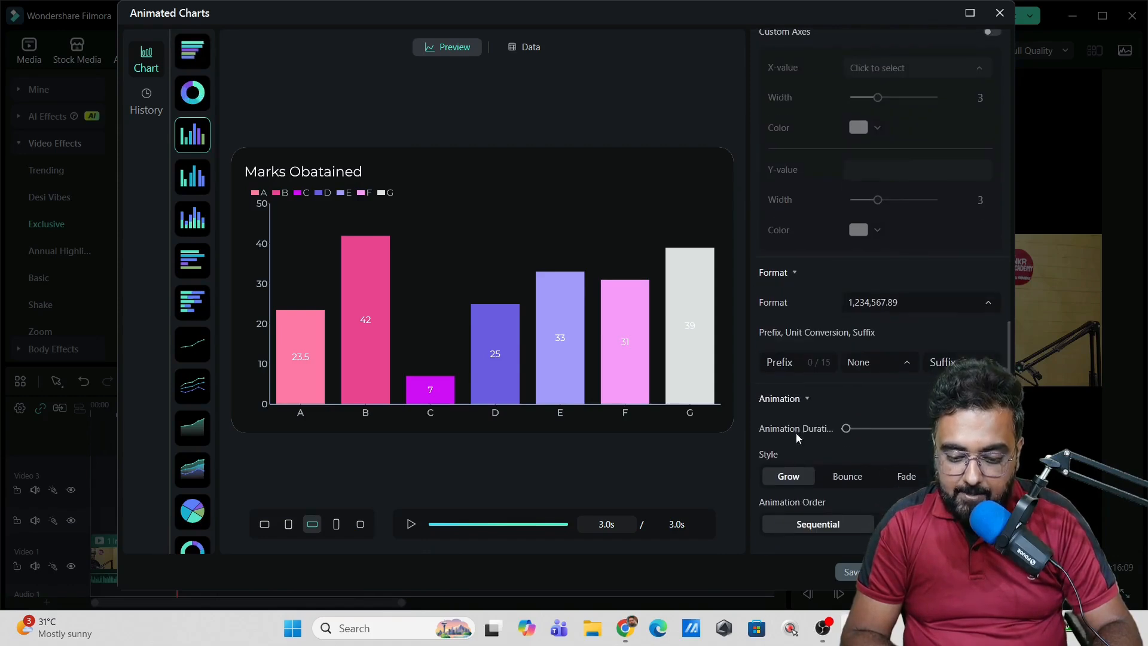
mouse_move(847, 429)
left_click_drag(857, 435, 853, 437)
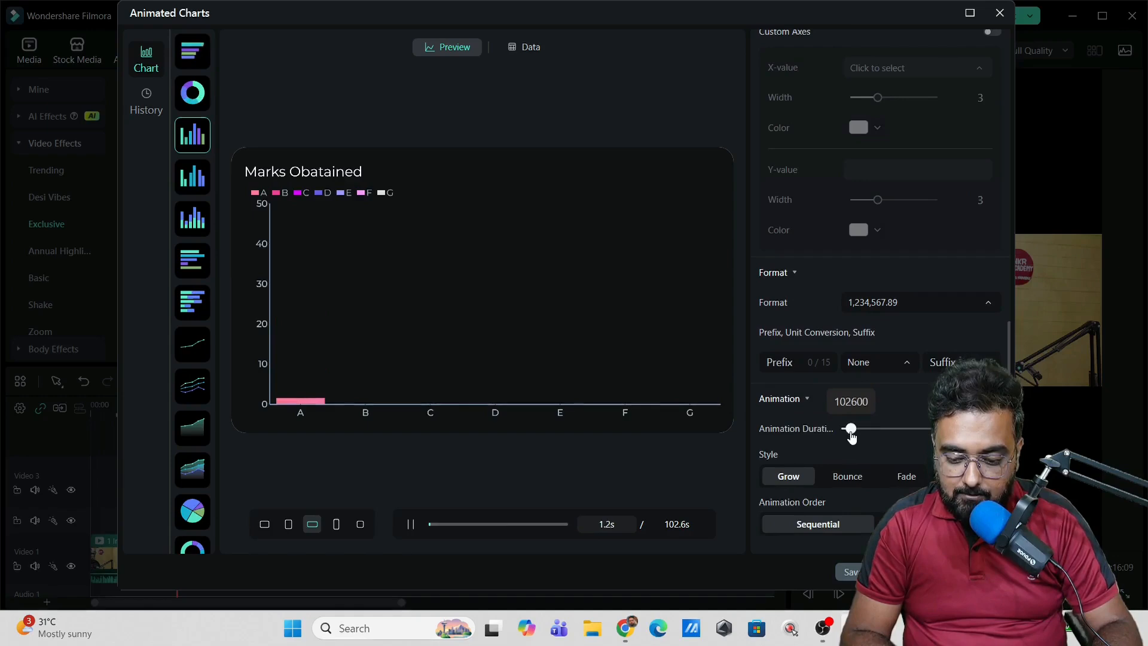
left_click(848, 482)
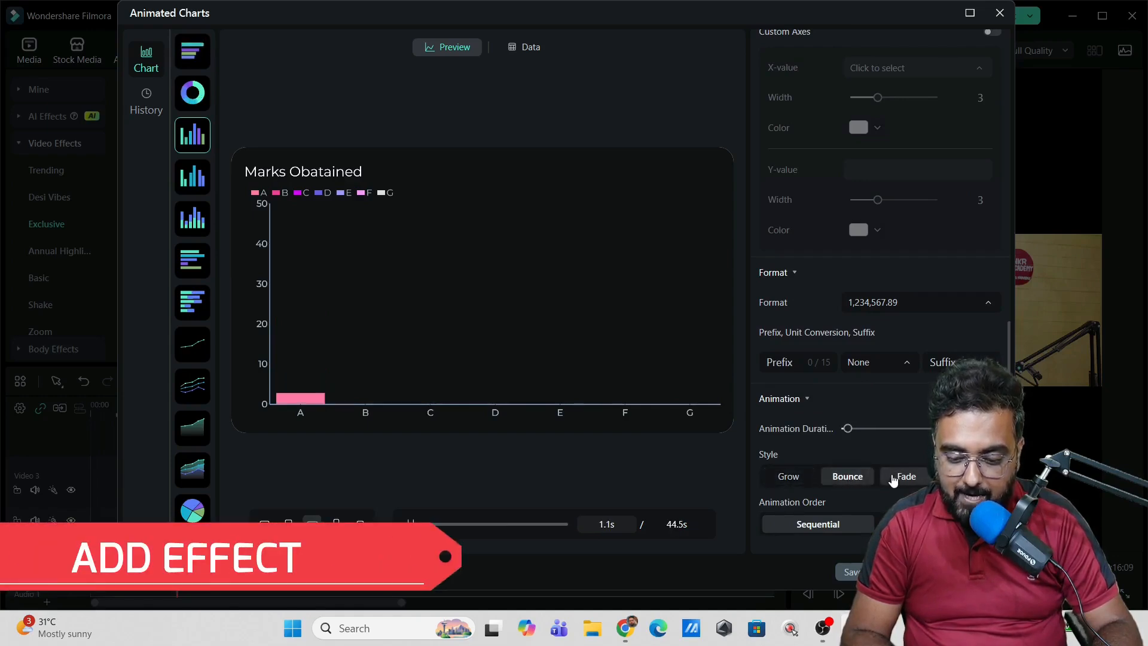
left_click(798, 476)
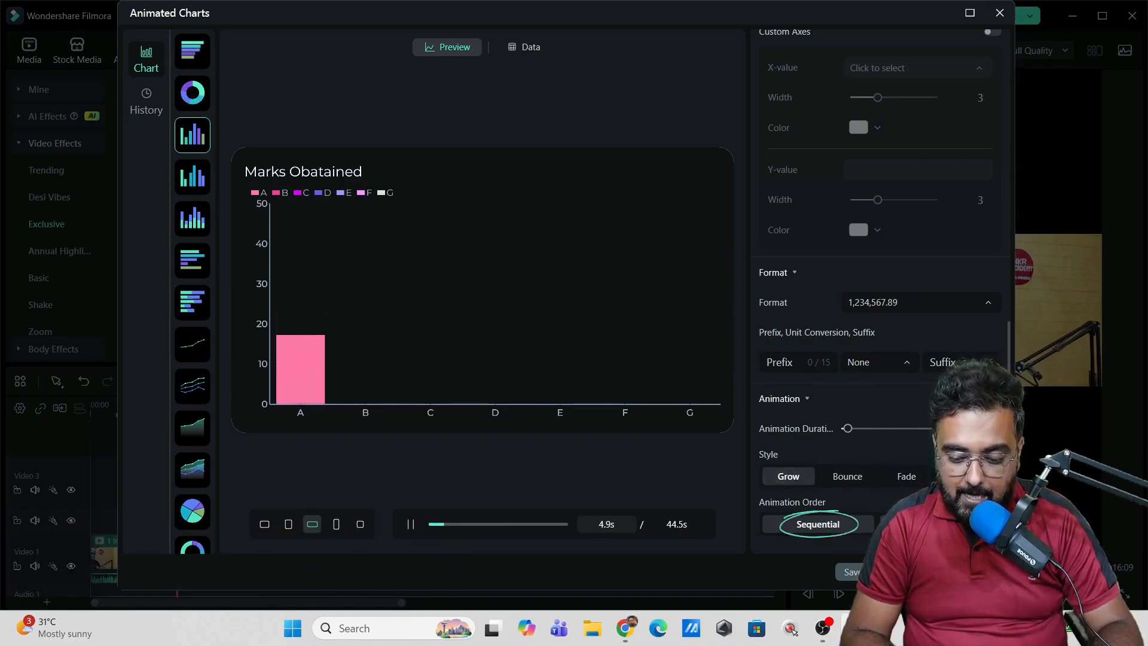
left_click(818, 524)
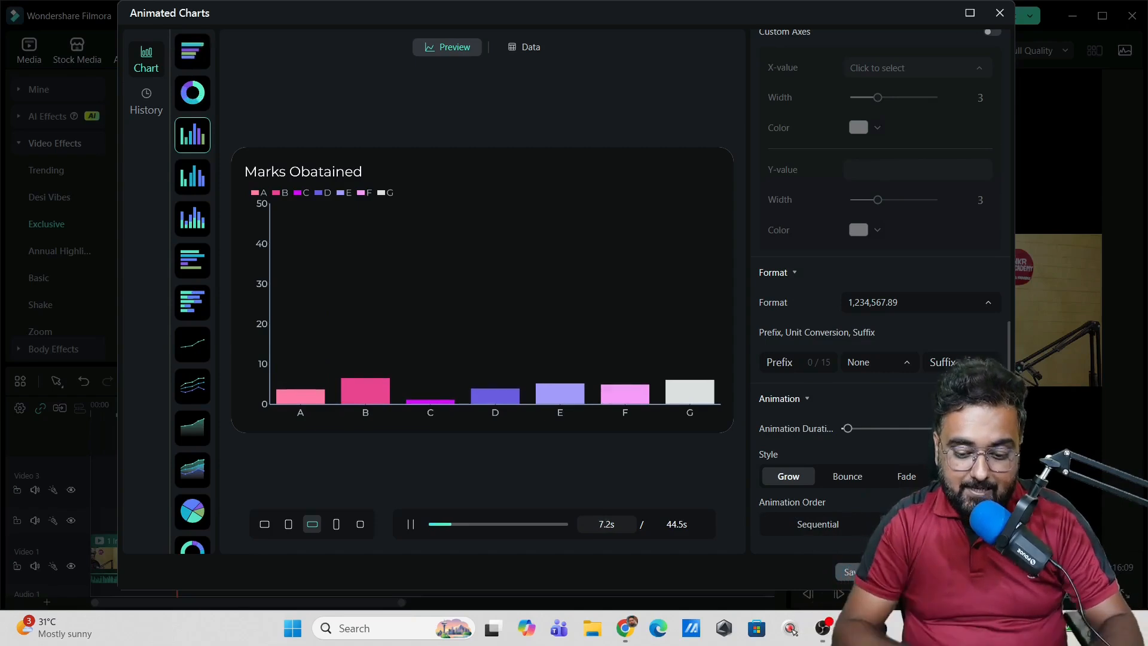
left_click_drag(848, 429, 846, 429)
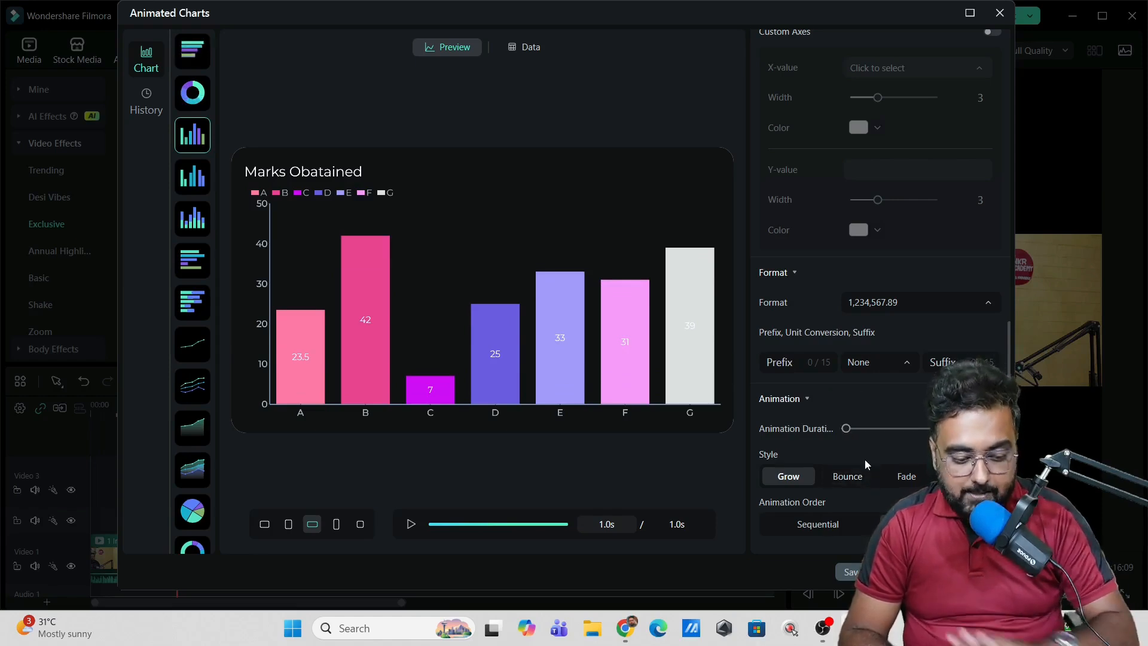
Apply the edited marks chart to the timeline and scrub through its clip in the preview
left_click(962, 572)
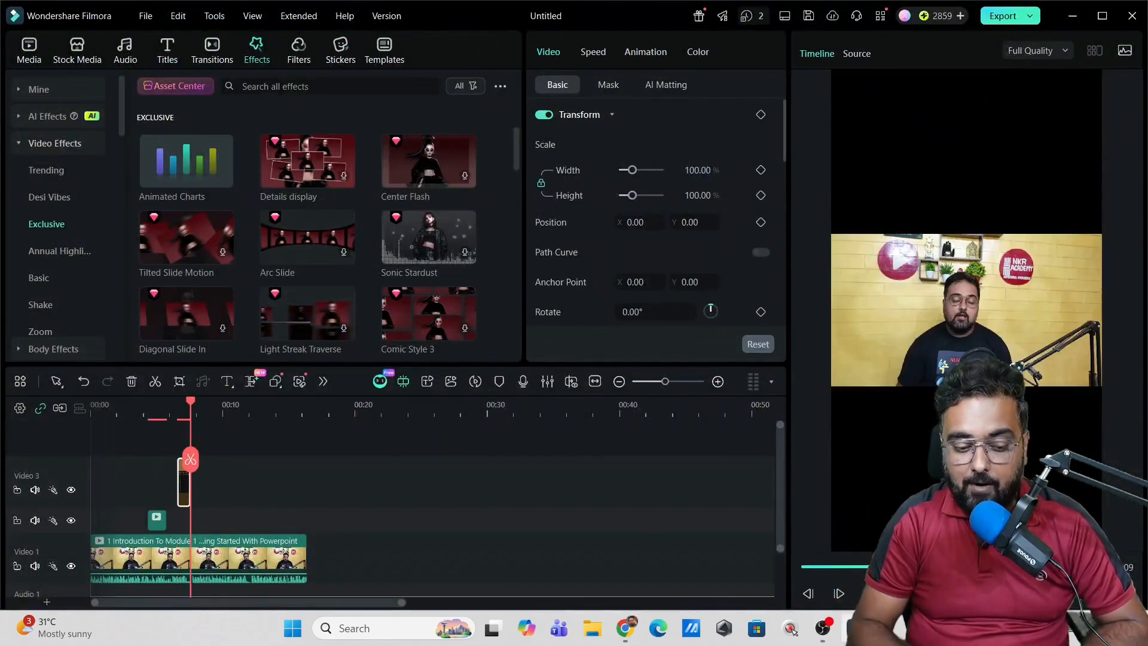
left_click(170, 410)
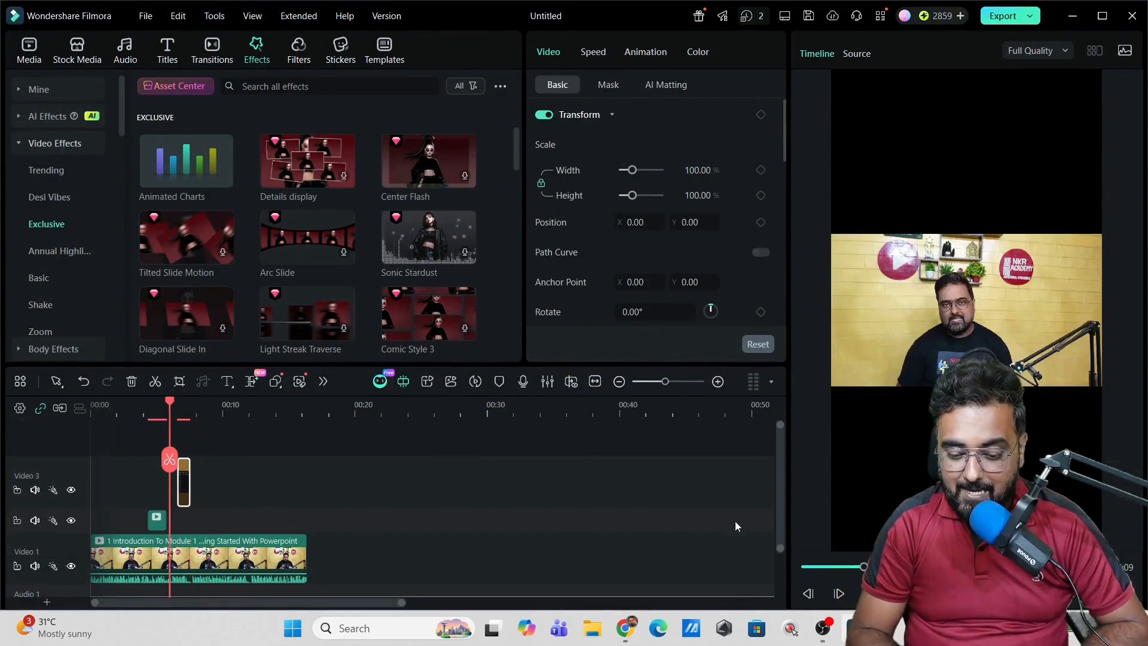
left_click_drag(170, 410, 185, 414)
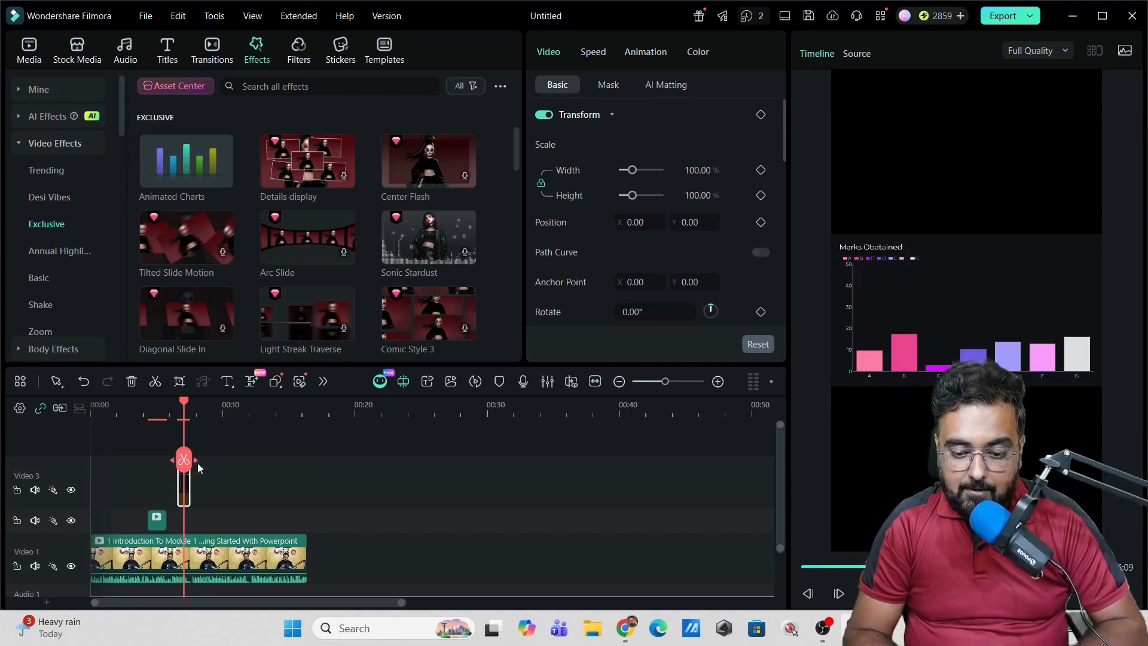
Slow the chart clip to 0.15 uniform speed and play it back from just before its start
left_click(593, 53)
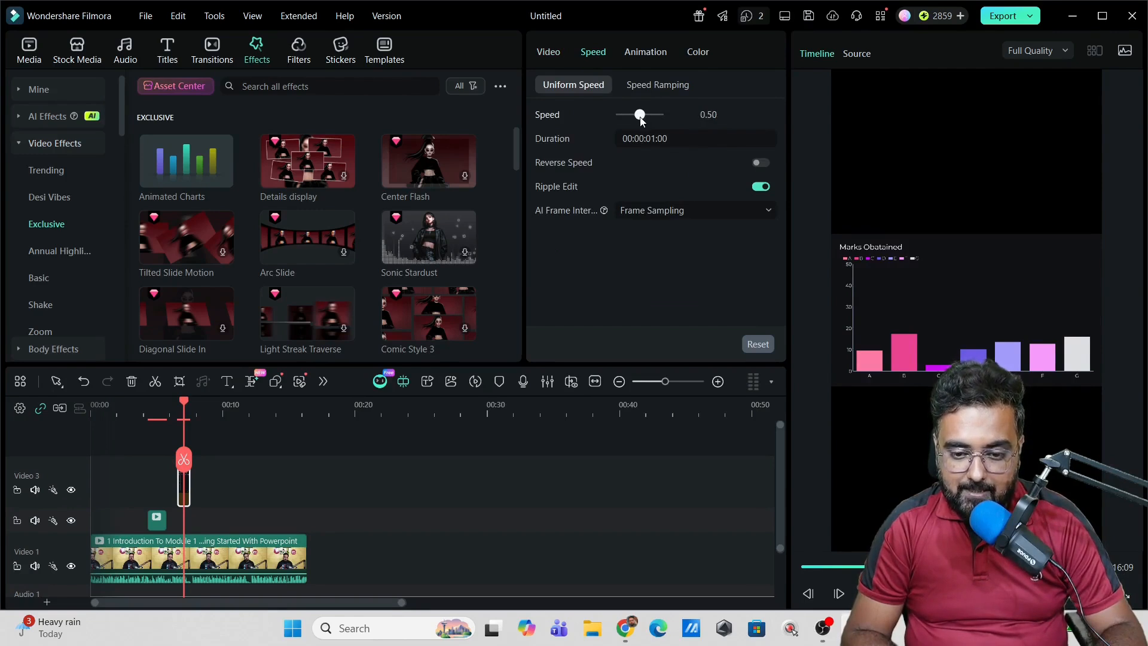
left_click_drag(636, 119, 634, 118)
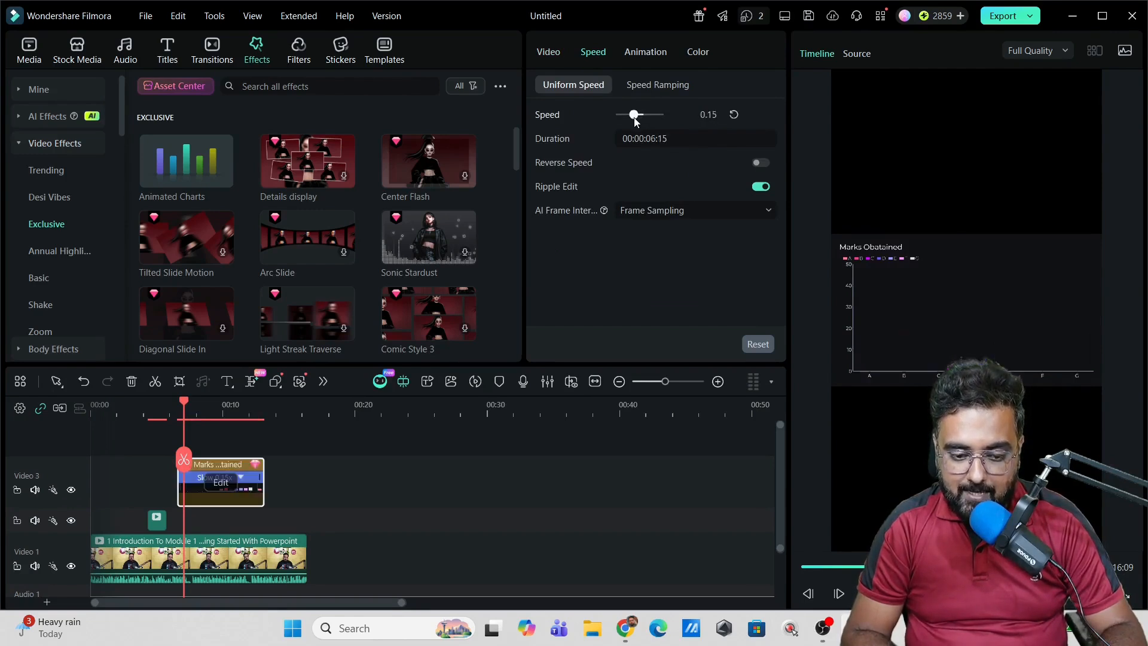
left_click_drag(184, 411, 168, 410)
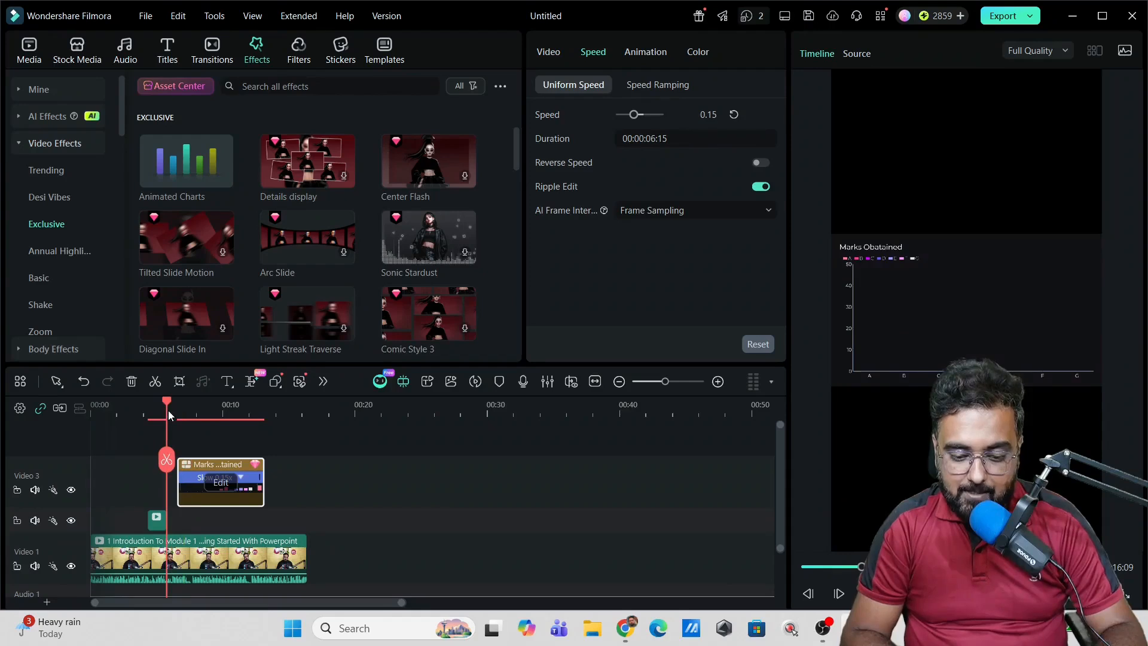
key("space")
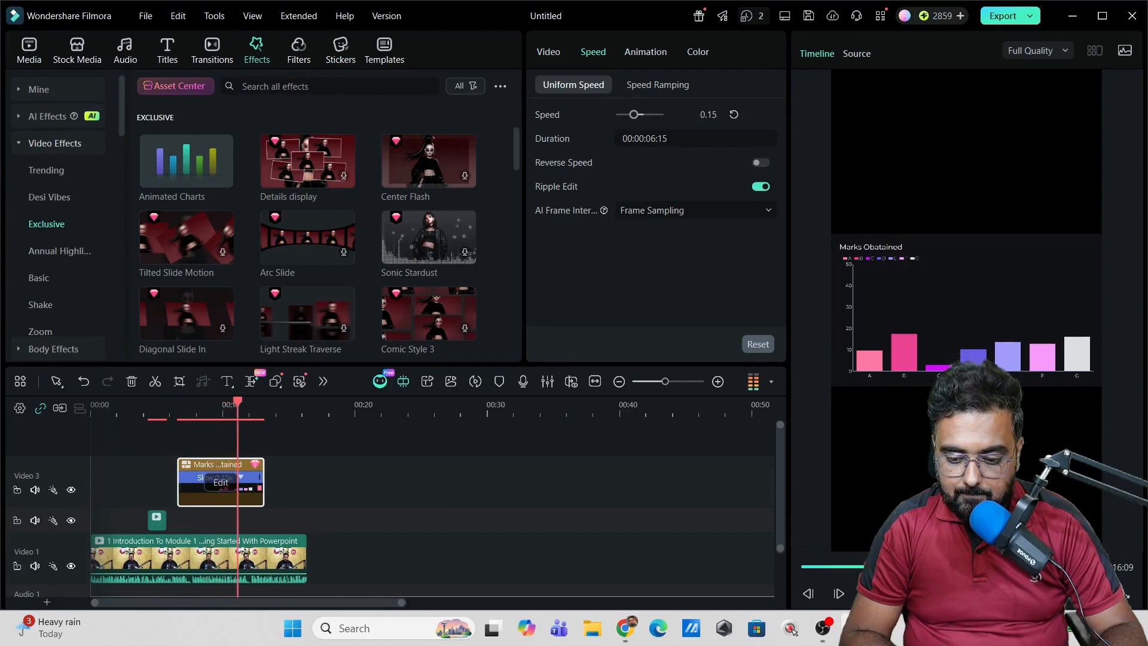
key("space")
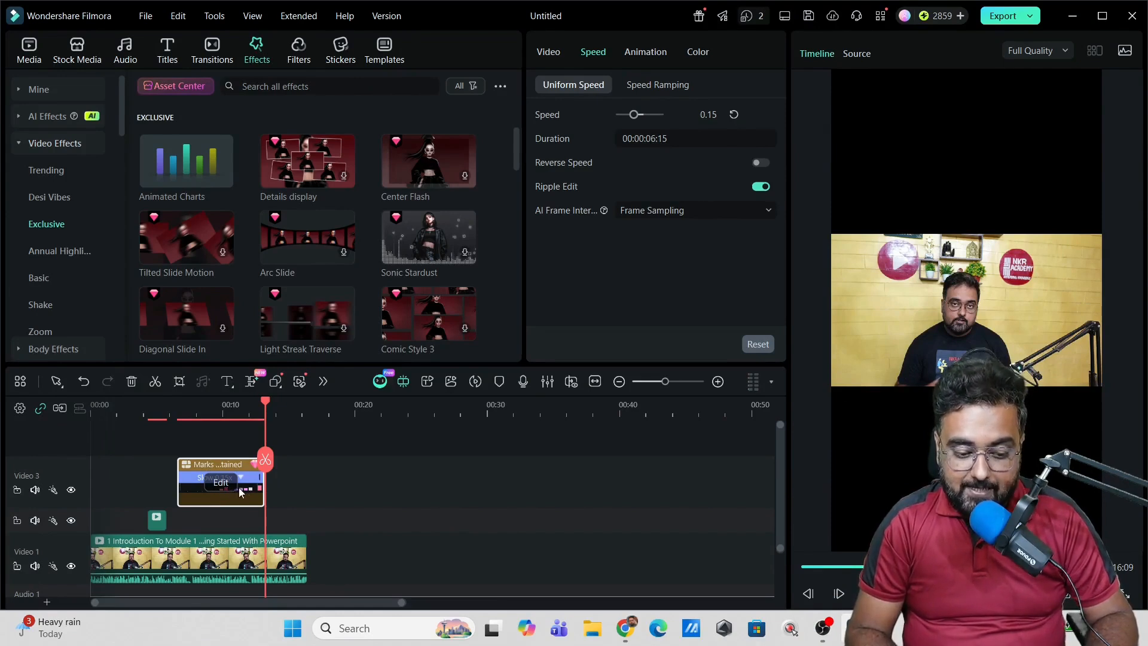
Reopen the marks chart for editing, set its animation duration to 5.6 s and save the chart
left_click(221, 483)
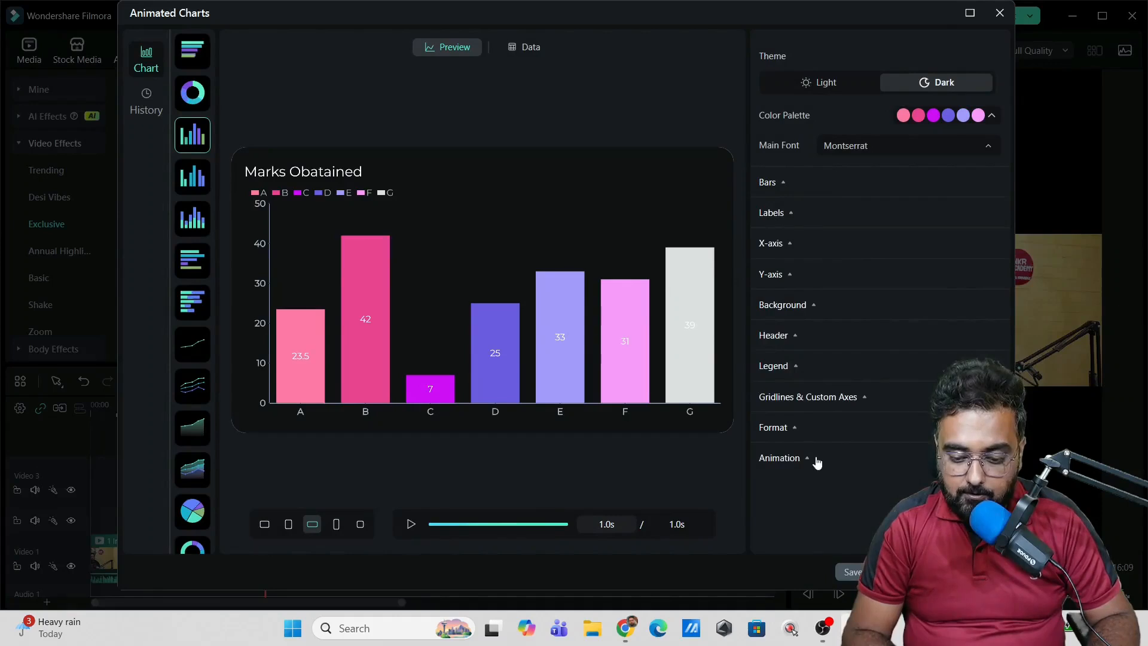
left_click(807, 460)
mouse_move(849, 489)
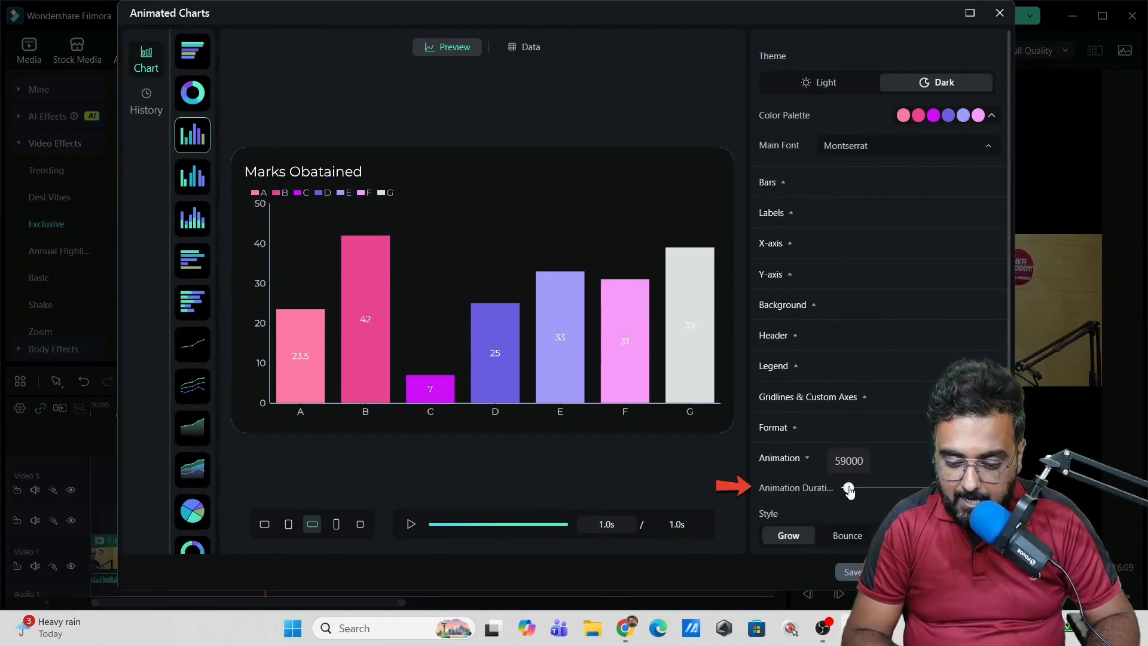
left_click_drag(849, 490, 846, 488)
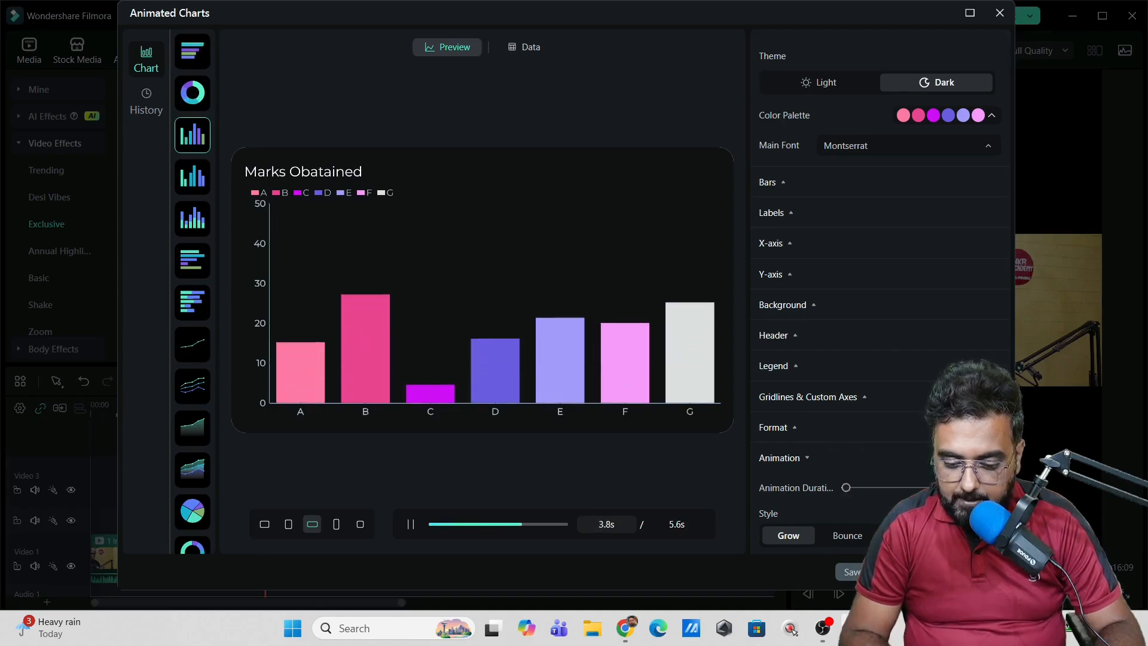
left_click(861, 572)
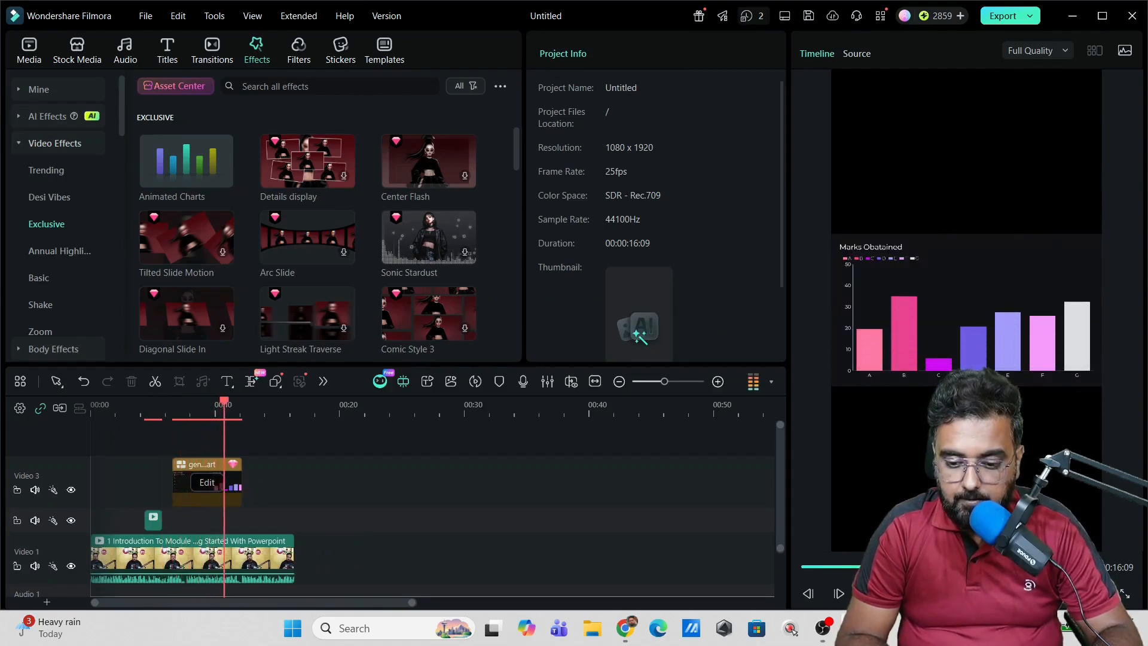
Select the updated chart clip and play the timeline from just before it to check the slower animation
left_click(191, 497)
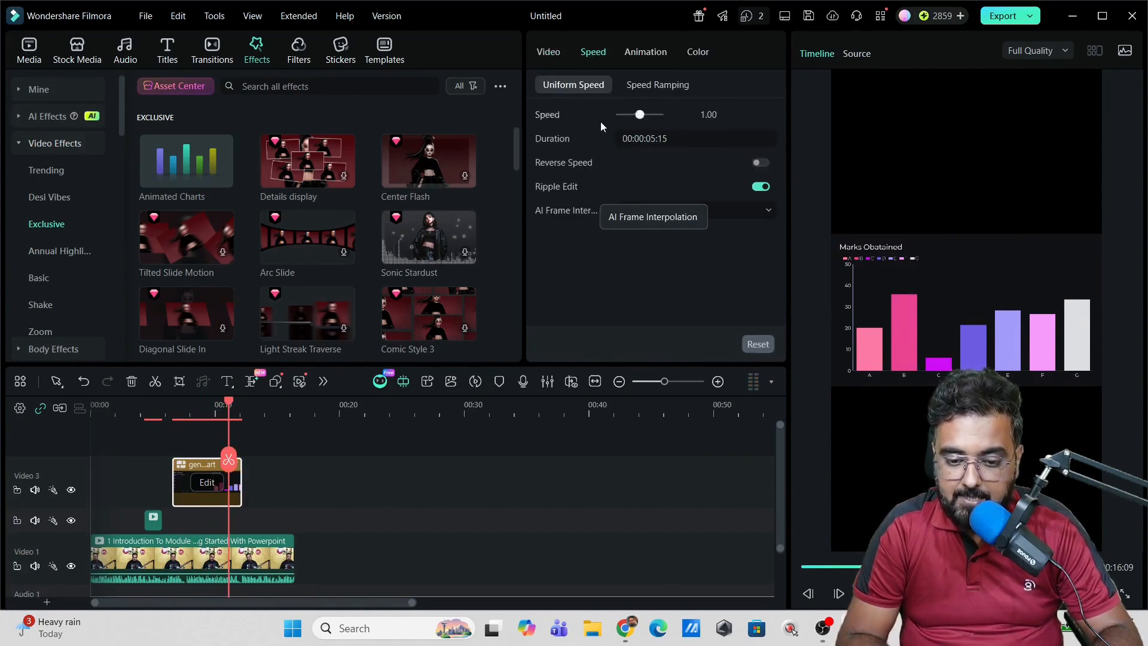
left_click(167, 403)
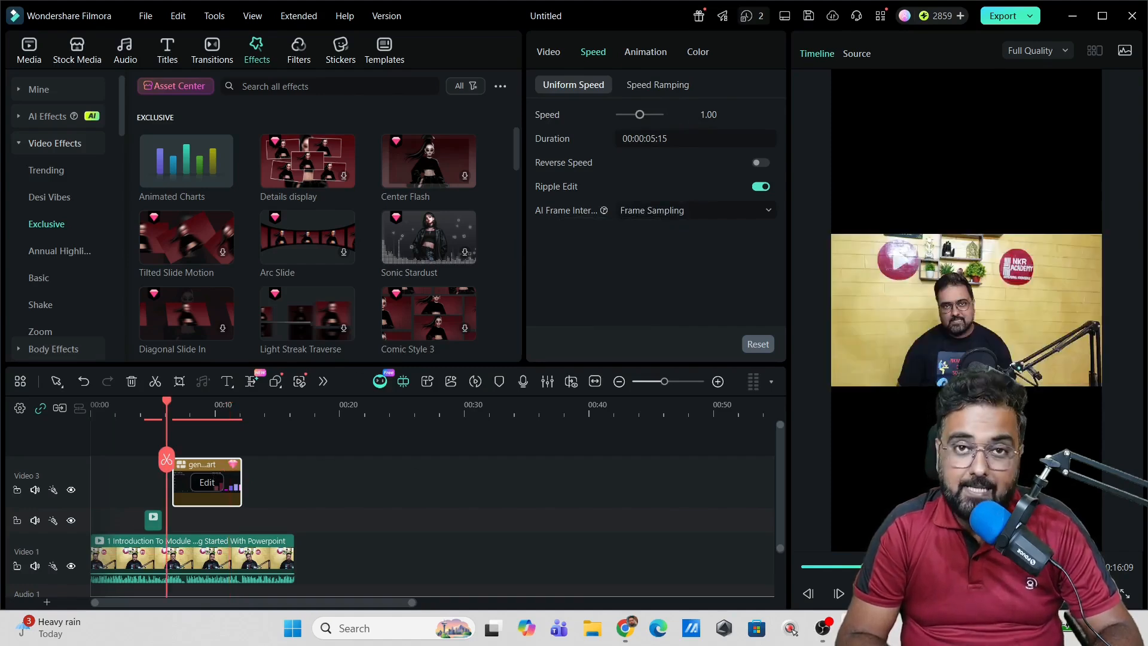
key("space")
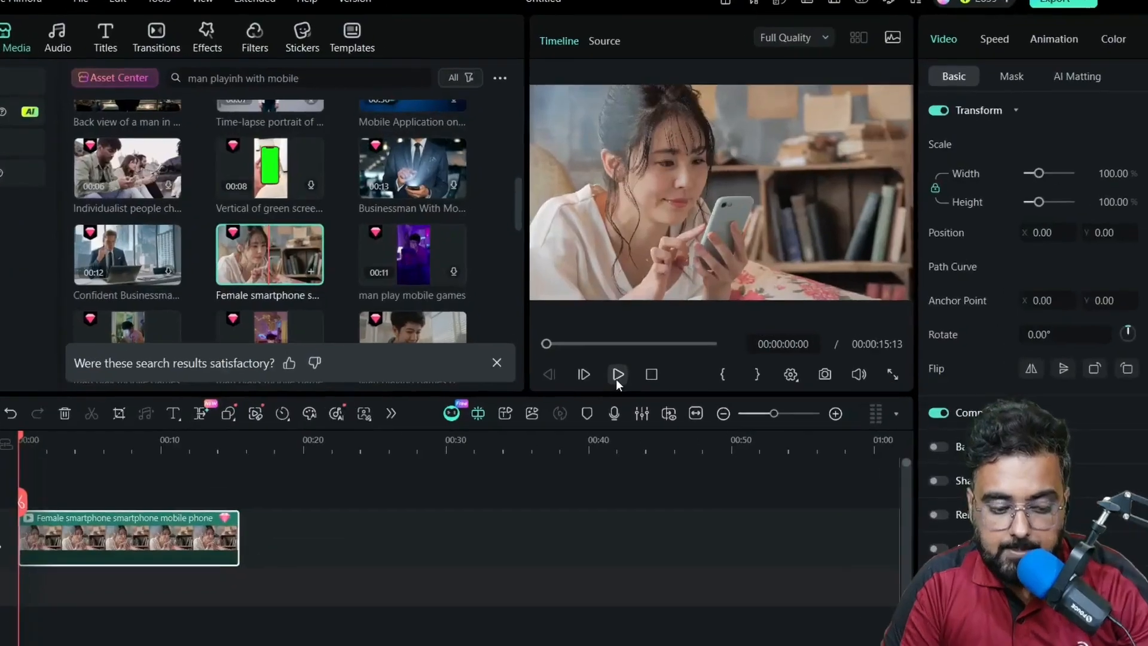
Play the female smartphone clip from its start and pause it at 00:00:05:11
left_click(617, 377)
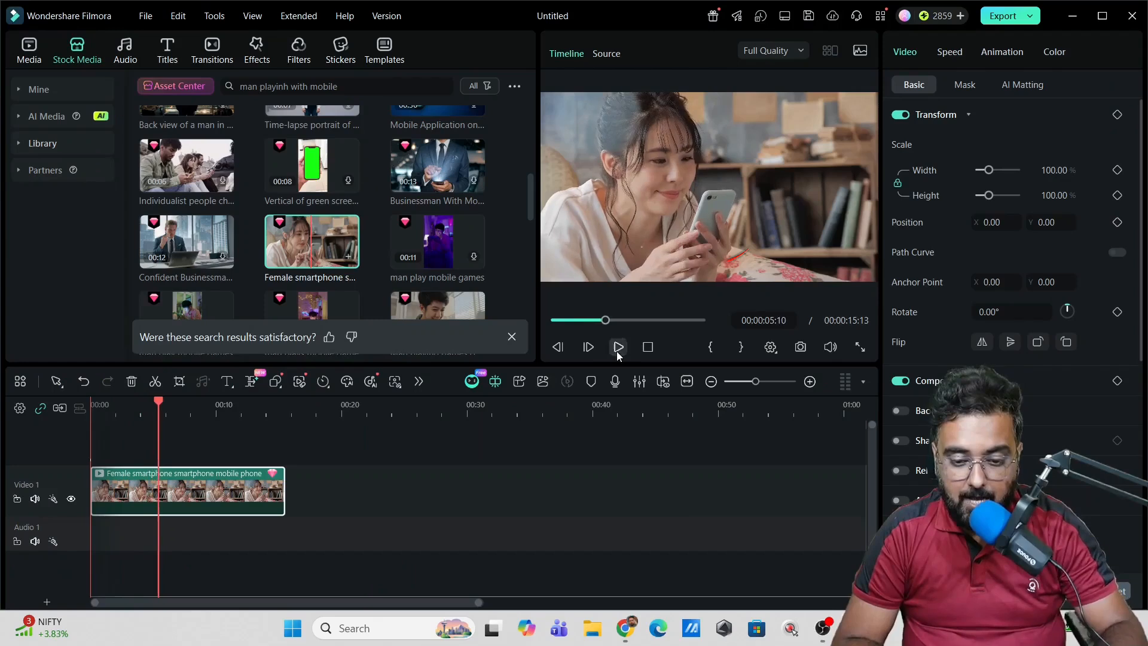
left_click(764, 313)
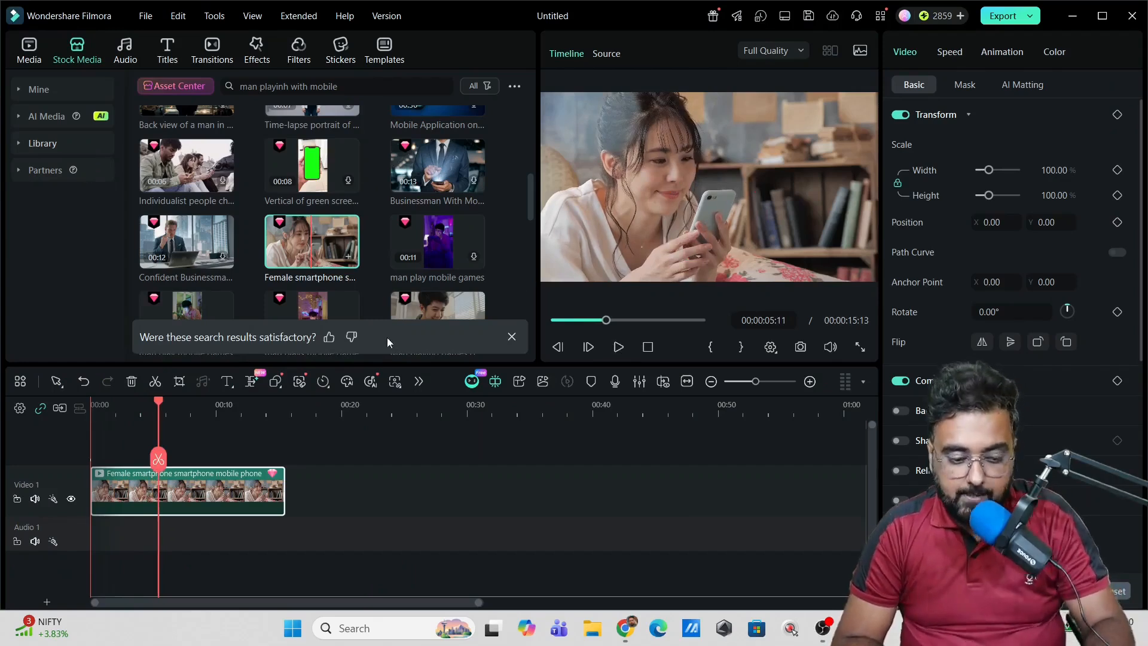
Try to cover the phone in the clip with a rectangle shape, dismissing the feature tips and the Pen Tool tutorials
left_click(279, 383)
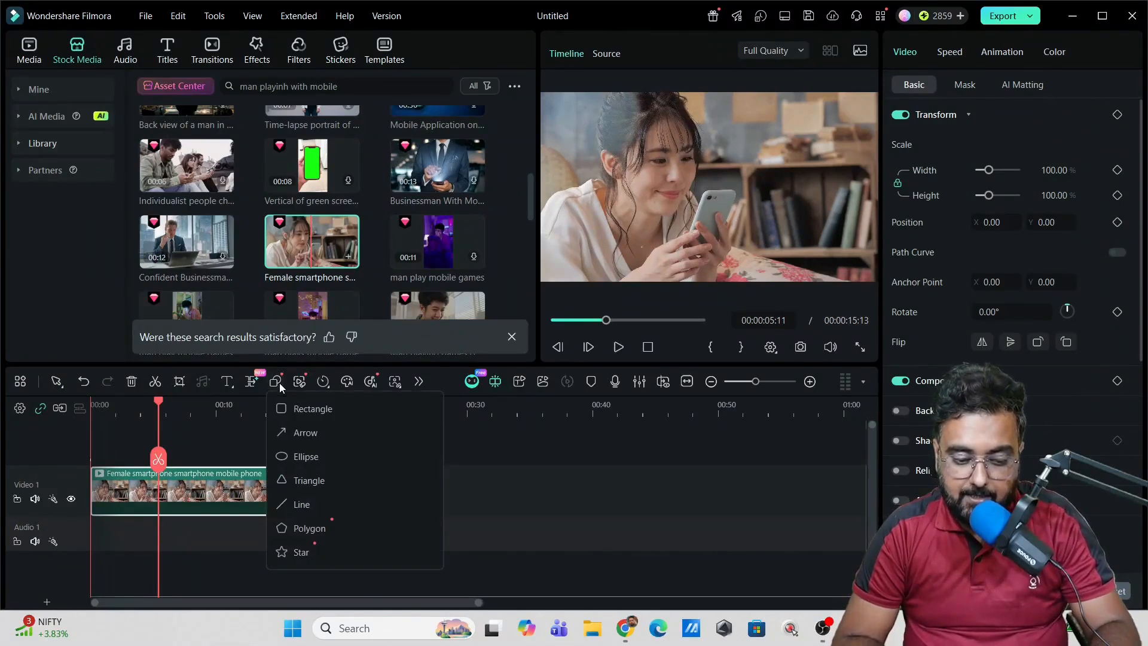
left_click(307, 413)
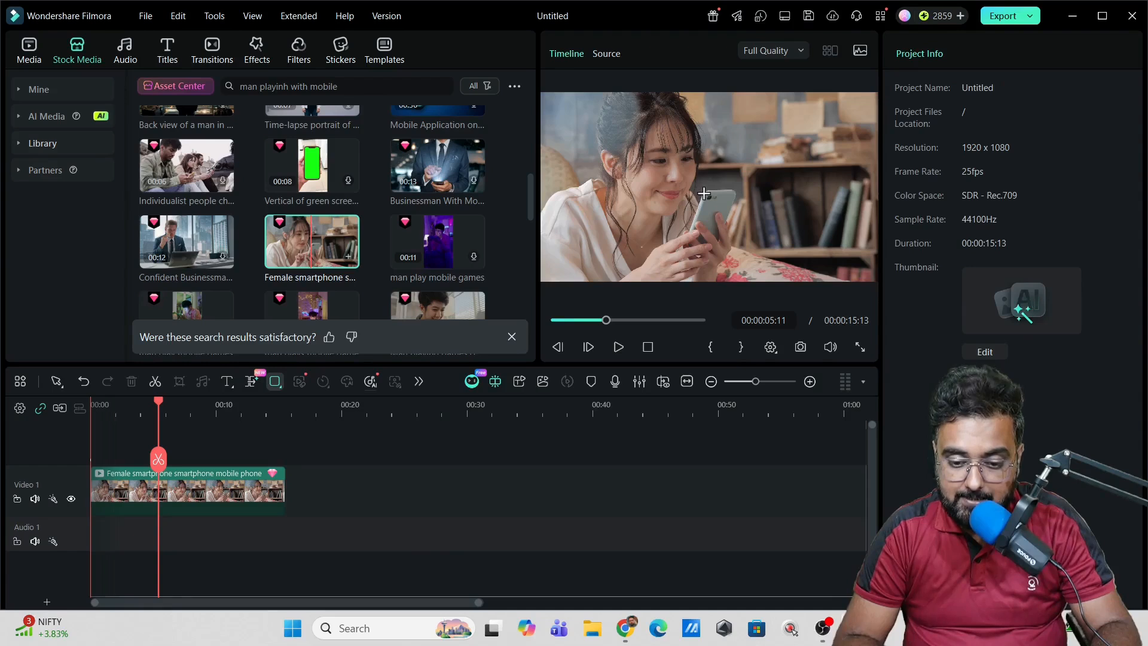
left_click_drag(720, 231, 735, 256)
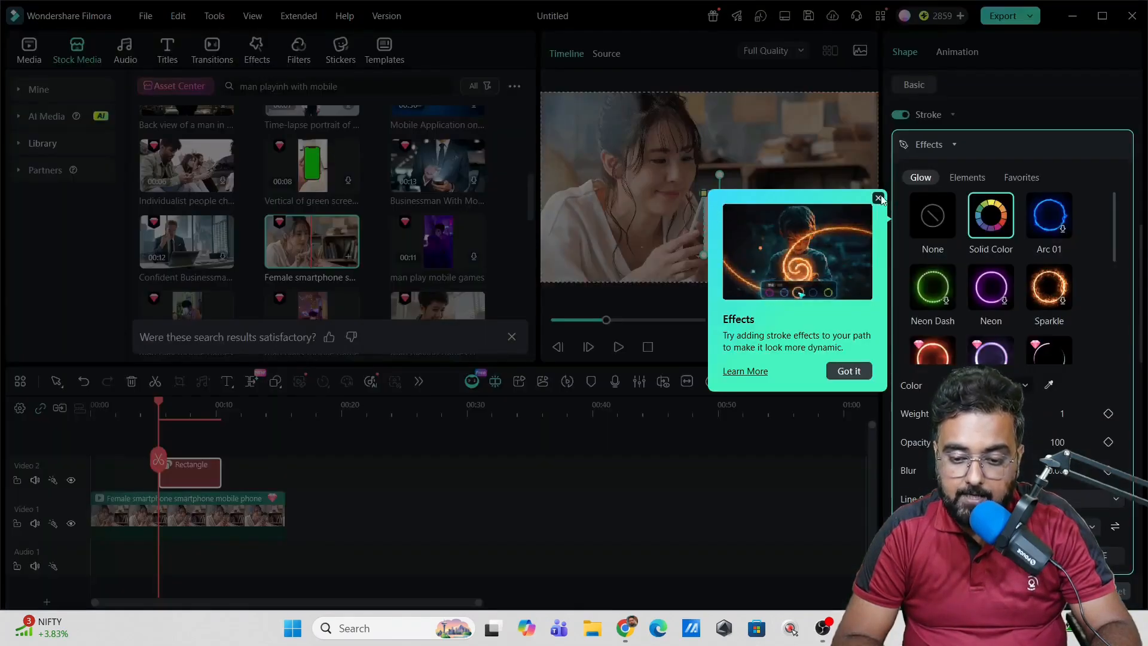
left_click(879, 198)
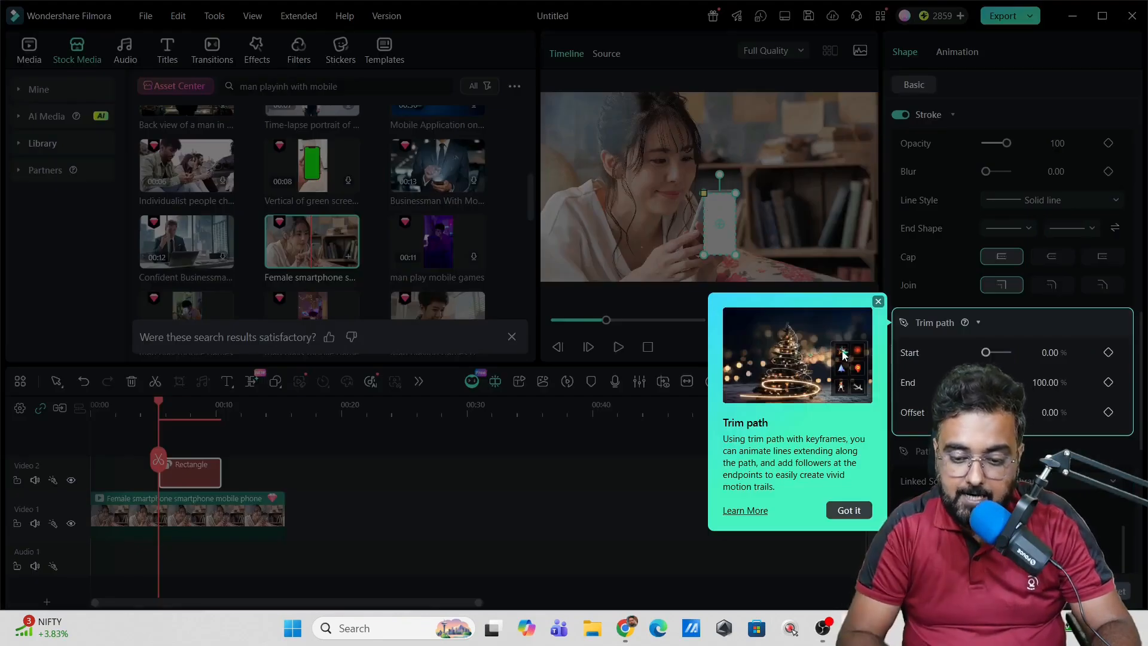
left_click(879, 302)
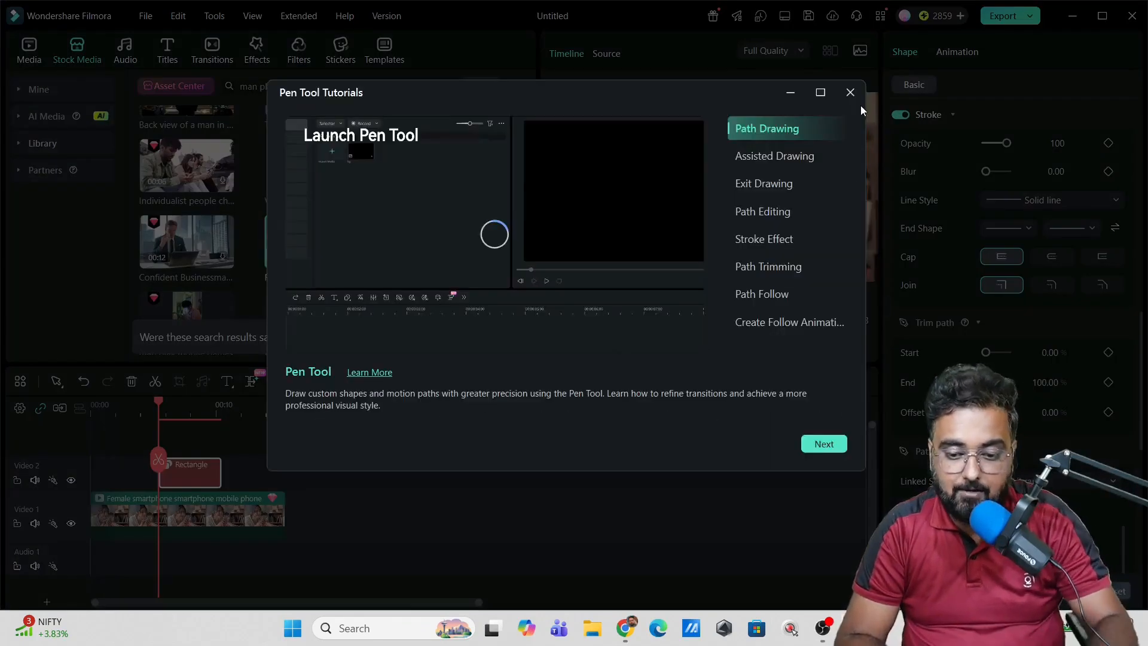
left_click(850, 93)
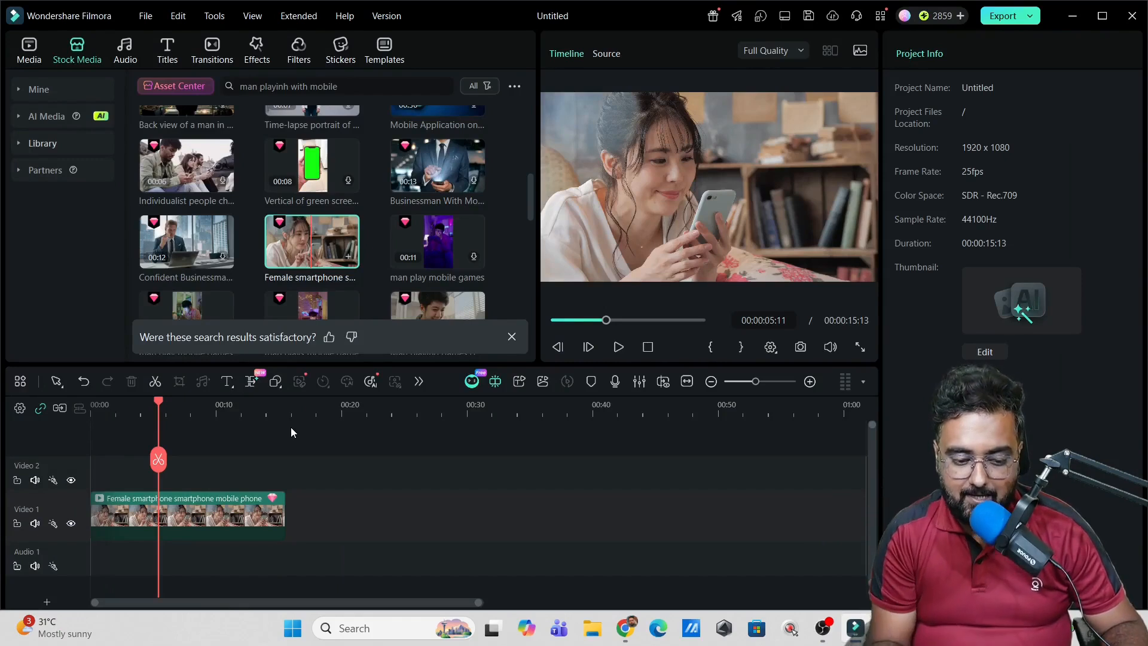
Draw a closed path over the phone with the Pen Tool, following its edges and the fingers holding it
left_click(282, 387)
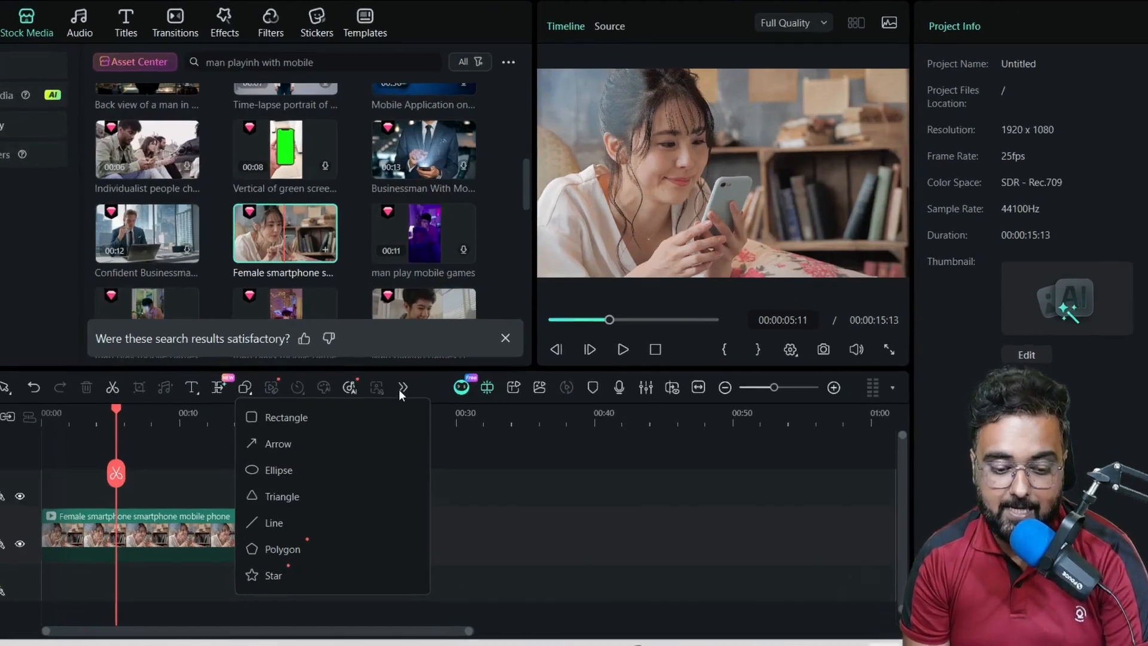
left_click(418, 381)
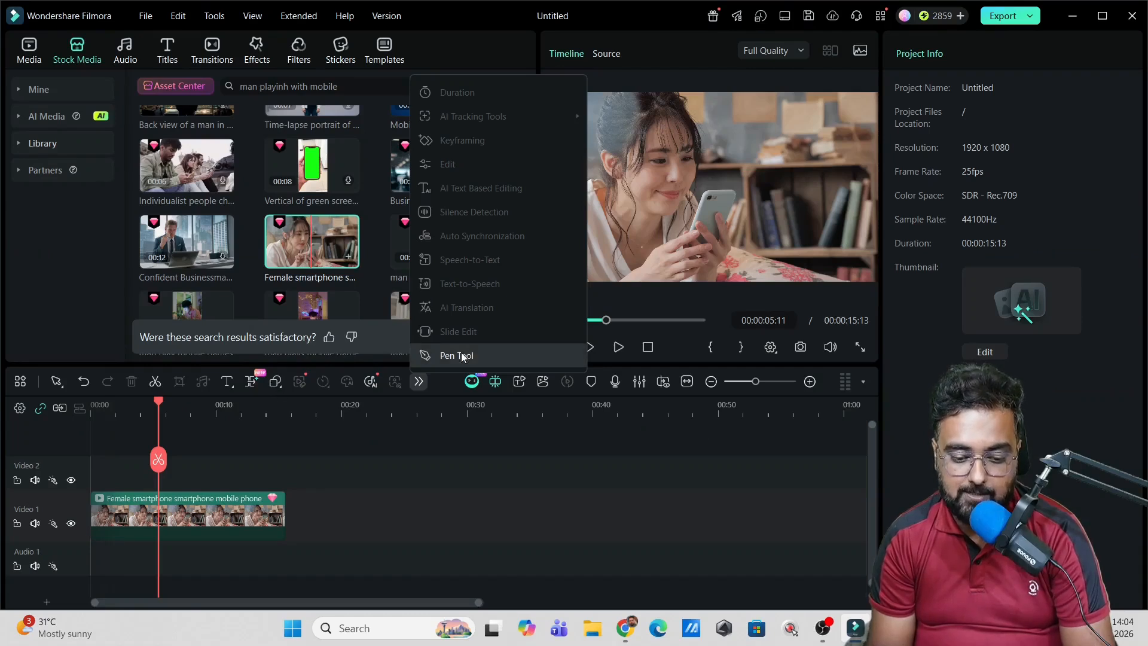
left_click(461, 355)
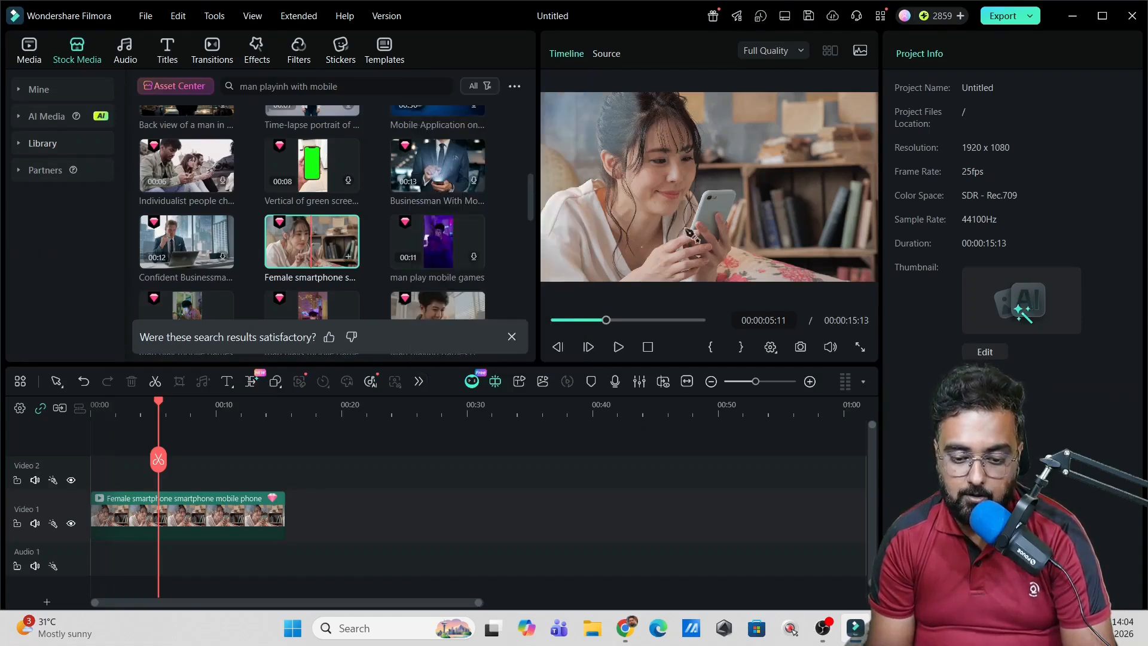
left_click(706, 195)
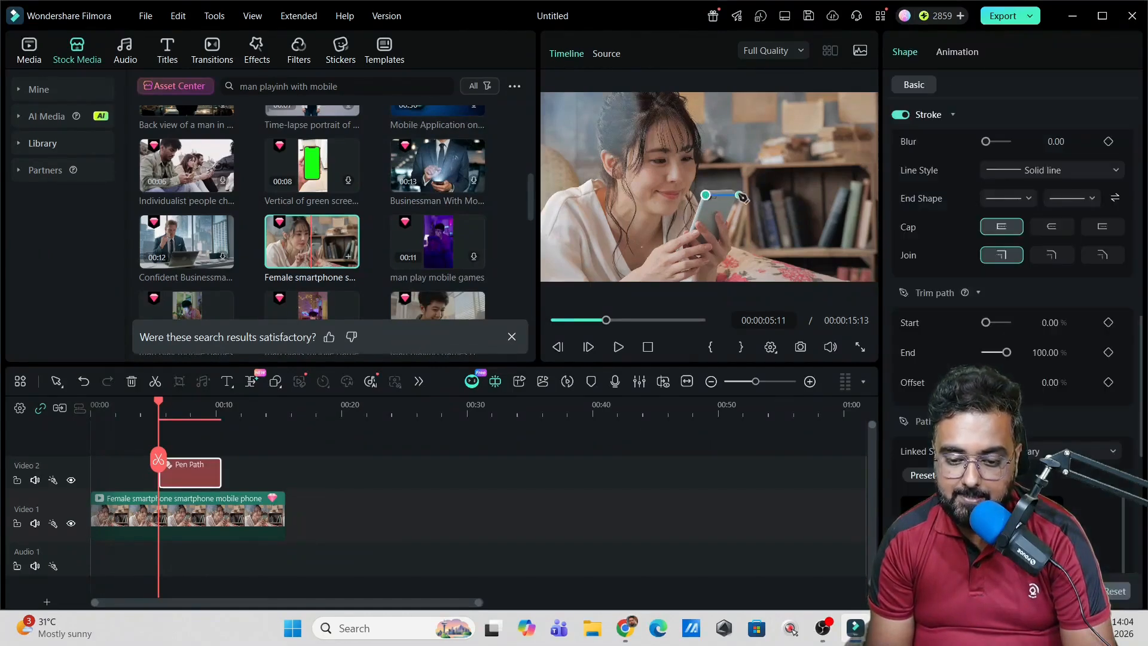
left_click(735, 196)
left_click(725, 224)
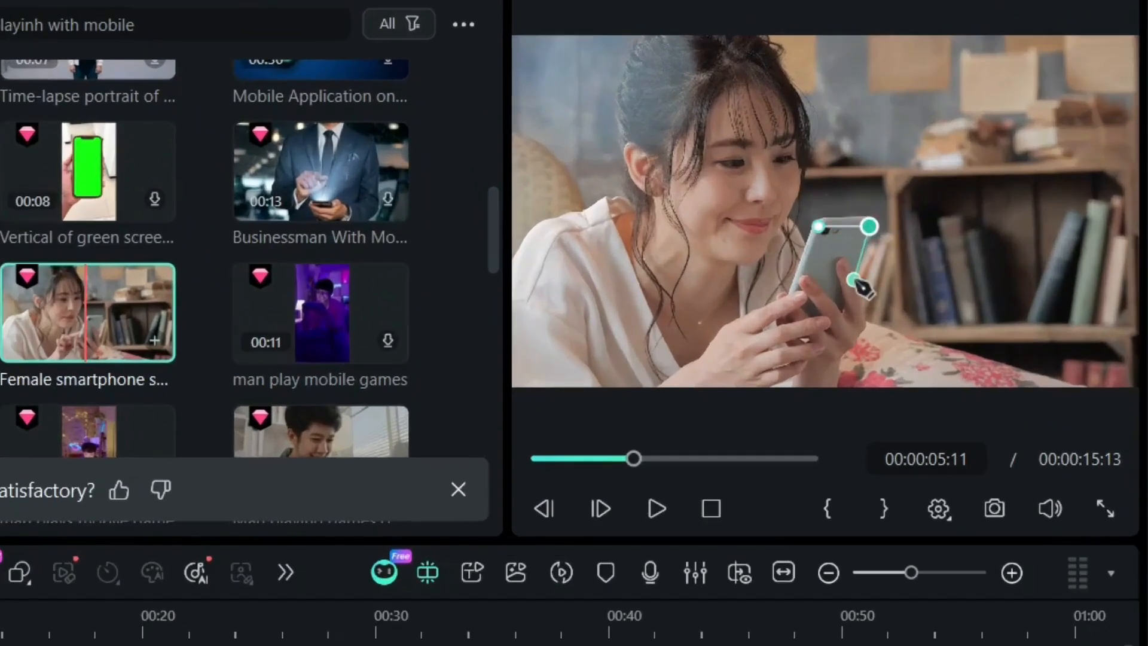
left_click(858, 280)
left_click(851, 254)
left_click(825, 262)
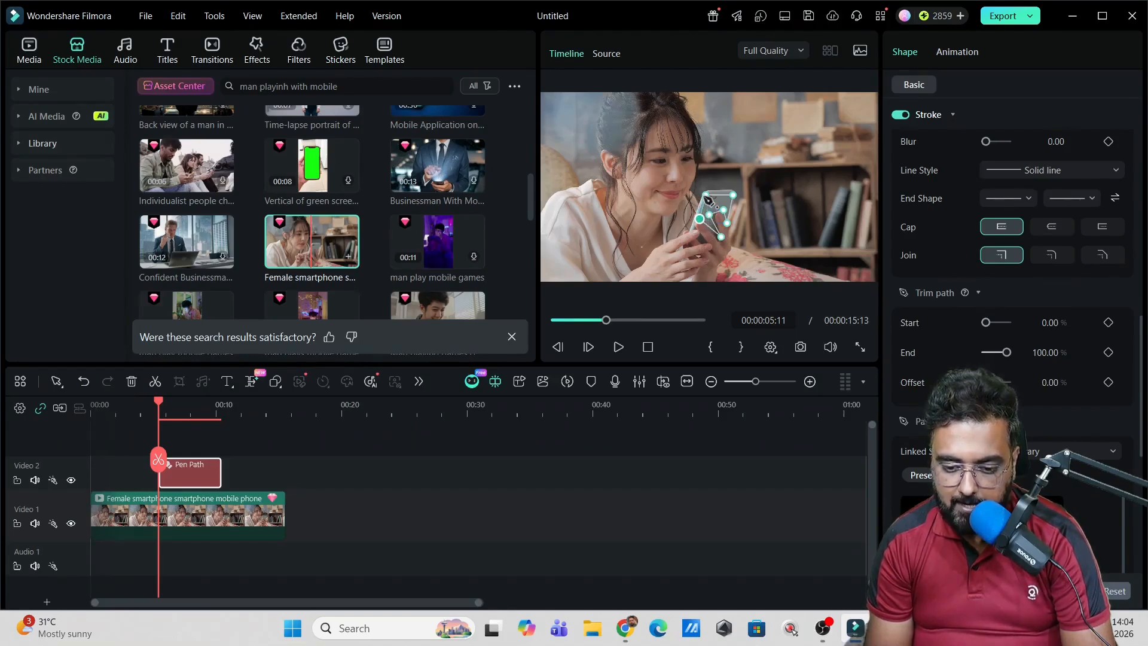
left_click(706, 195)
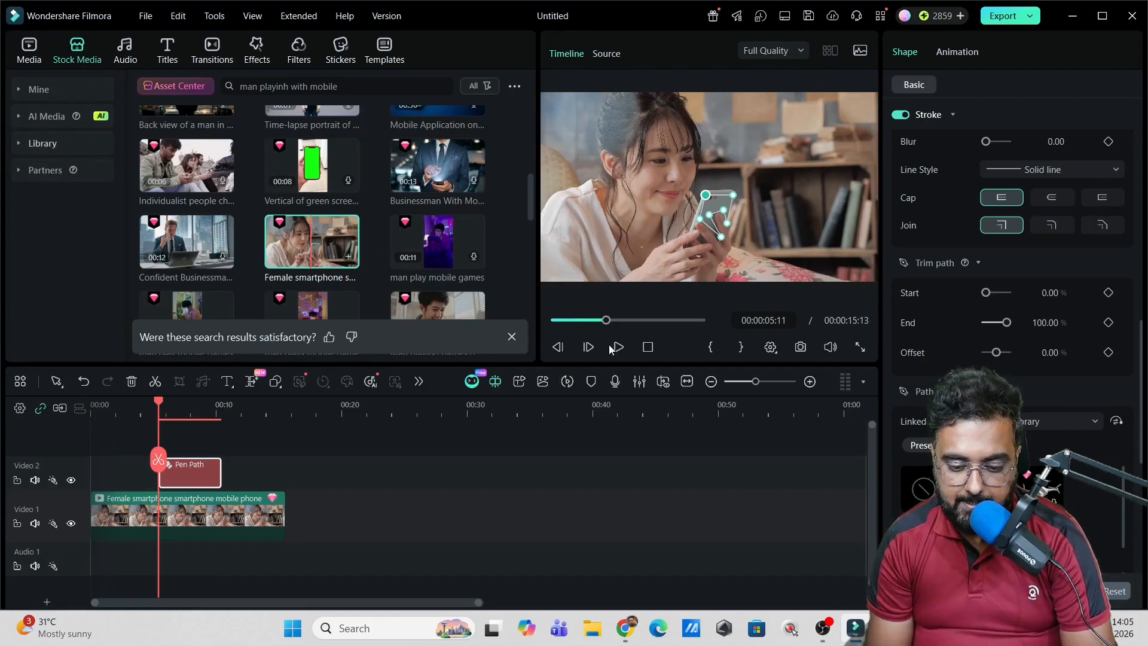
Play the clip with the pen path over the phone, select the path in the preview, and read the Trim path help
left_click(617, 347)
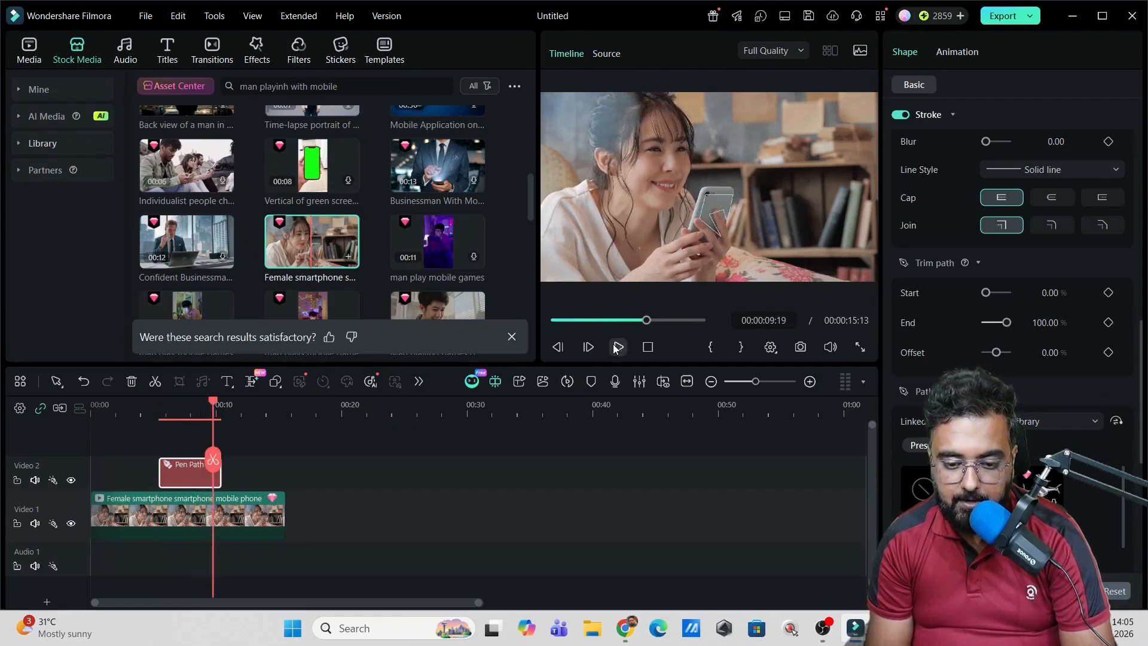
left_click(716, 207)
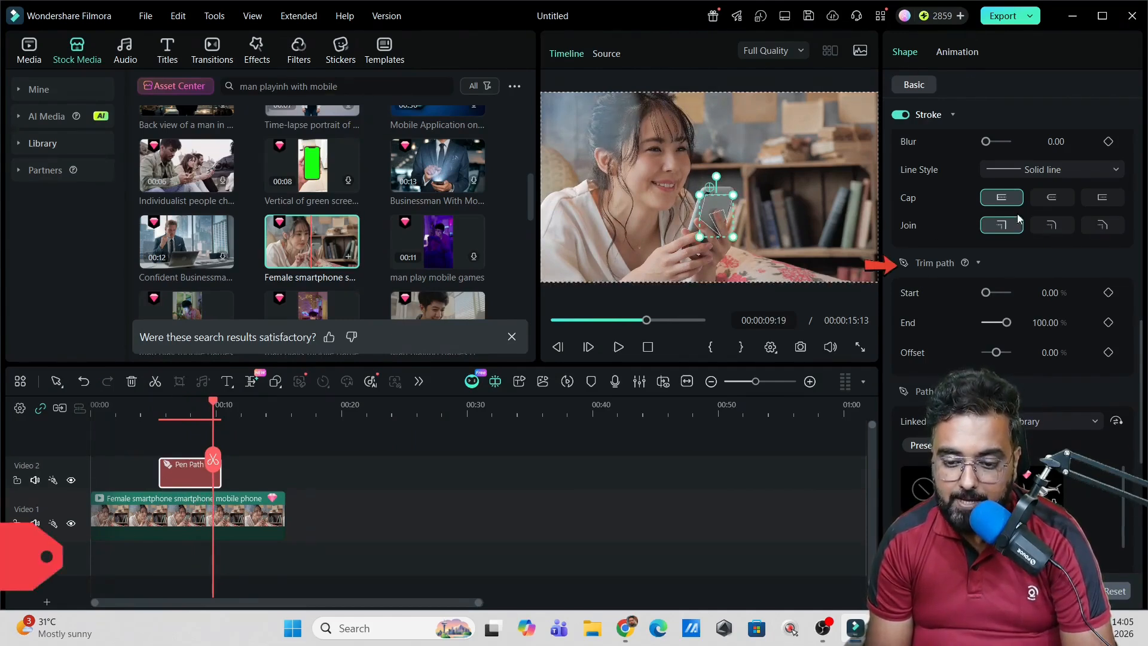
mouse_move(965, 263)
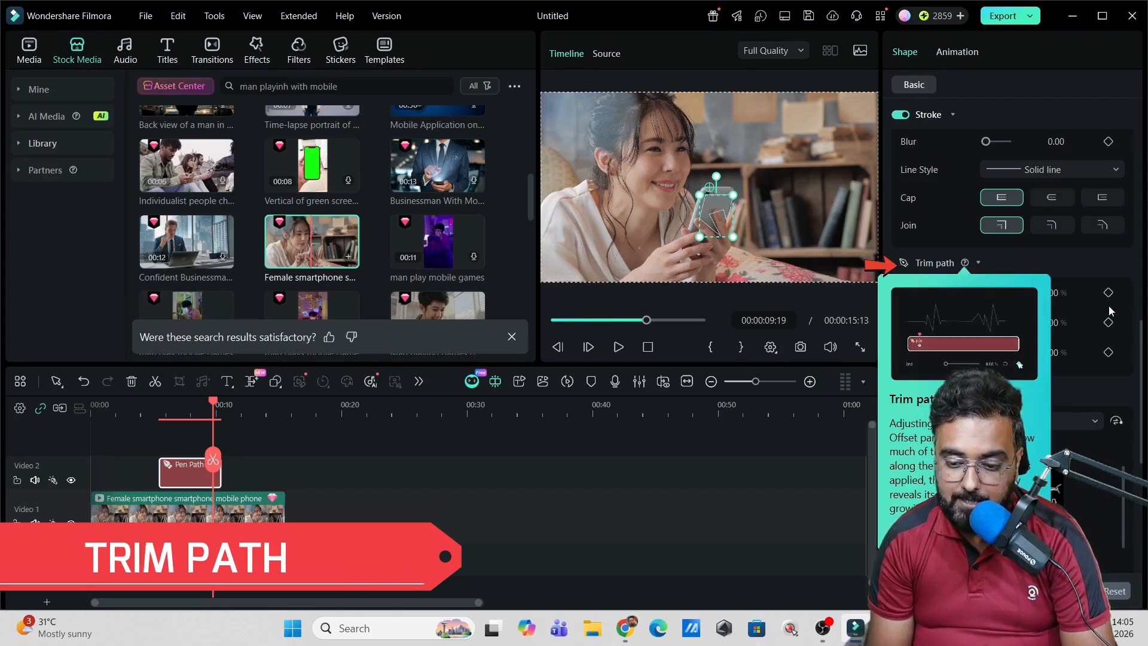
left_click(1109, 271)
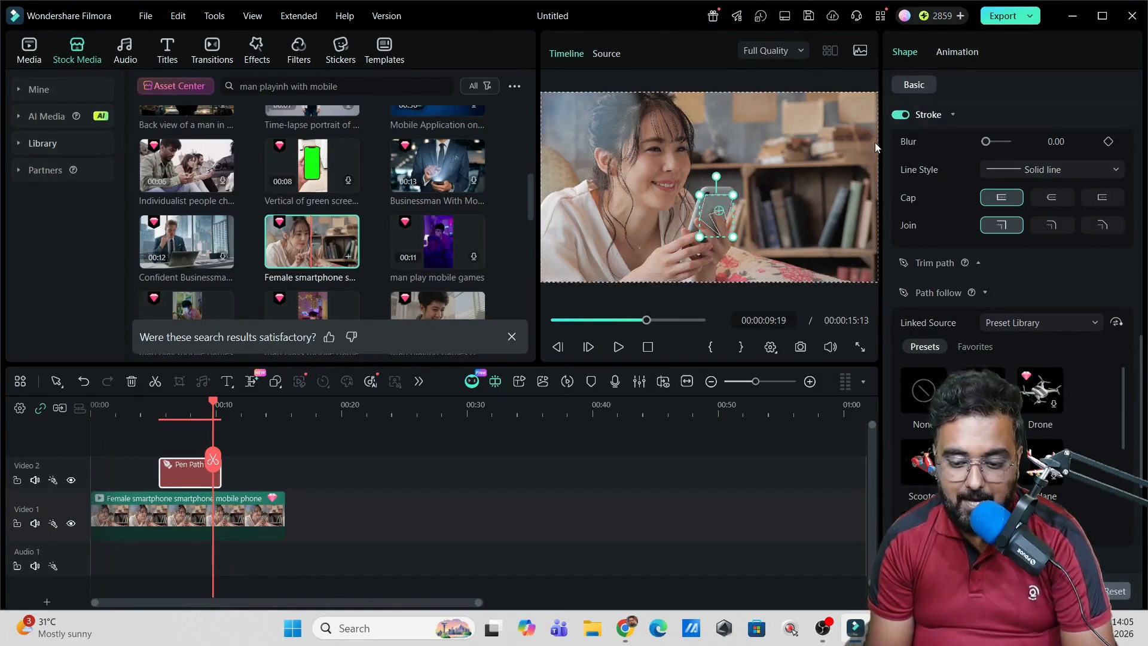
left_click(981, 265)
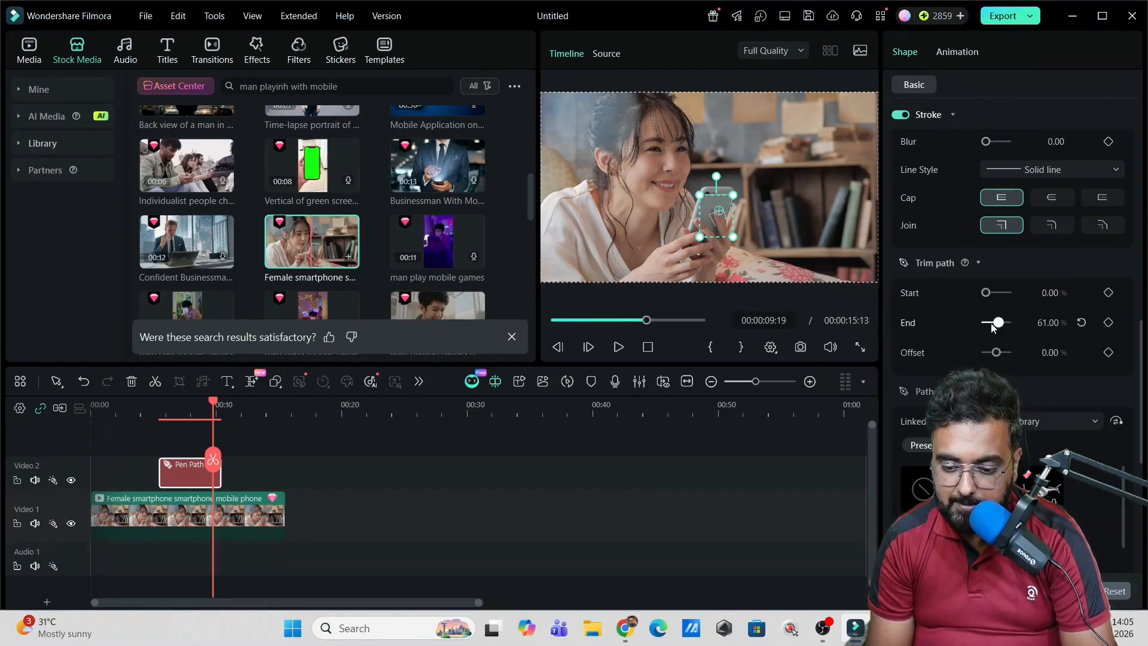
Keyframe the phone path's trim End value at 0% at 00:00:05:11 and 100% at 00:00:08:08
left_click_drag(986, 322, 984, 326)
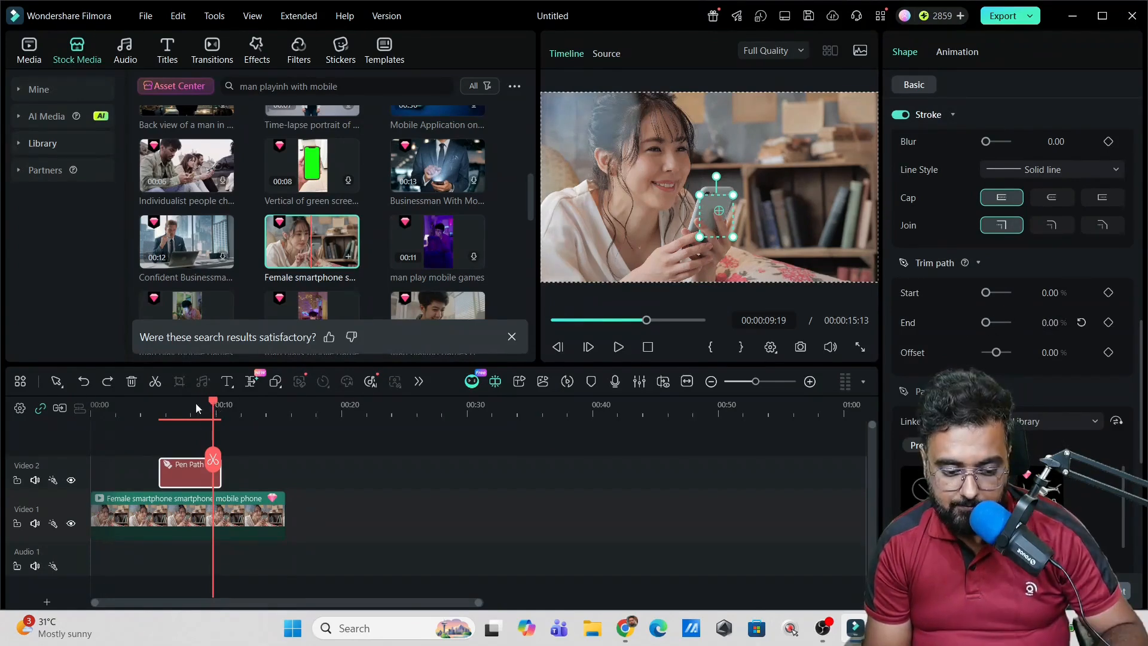
left_click(169, 409)
left_click(159, 410)
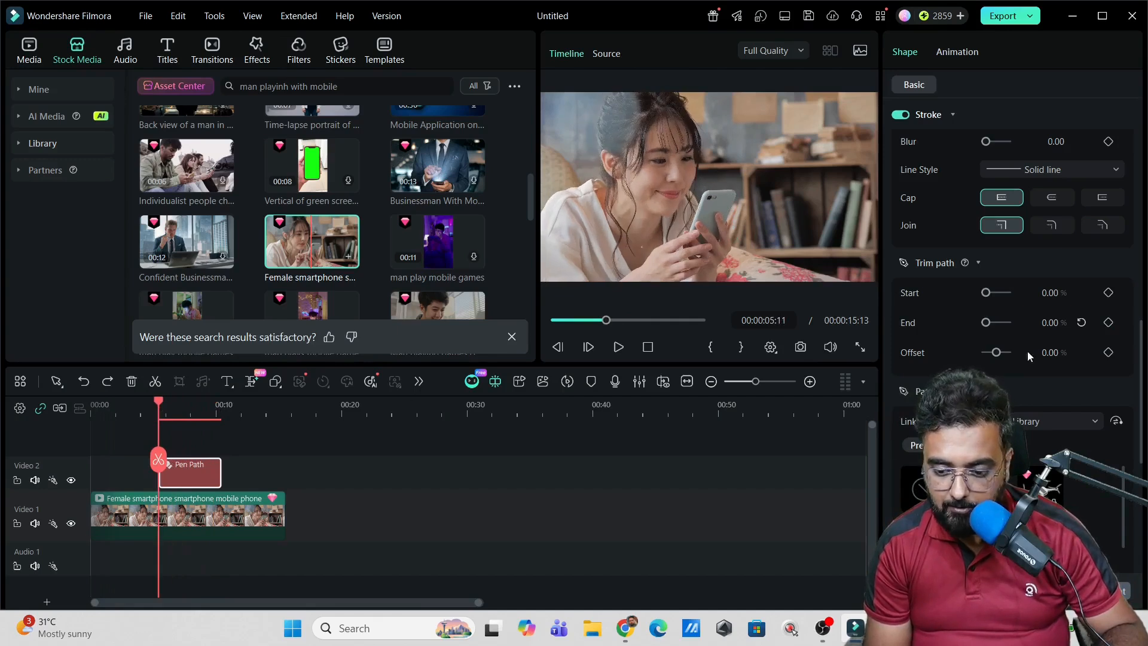
left_click(1107, 323)
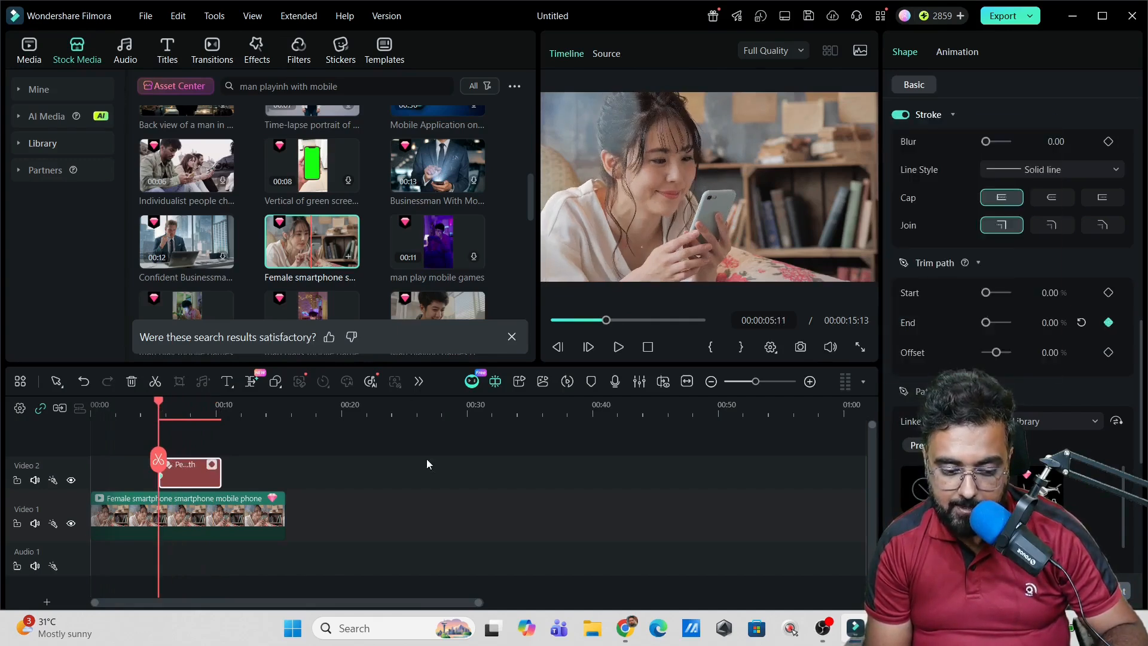
left_click_drag(163, 409, 197, 417)
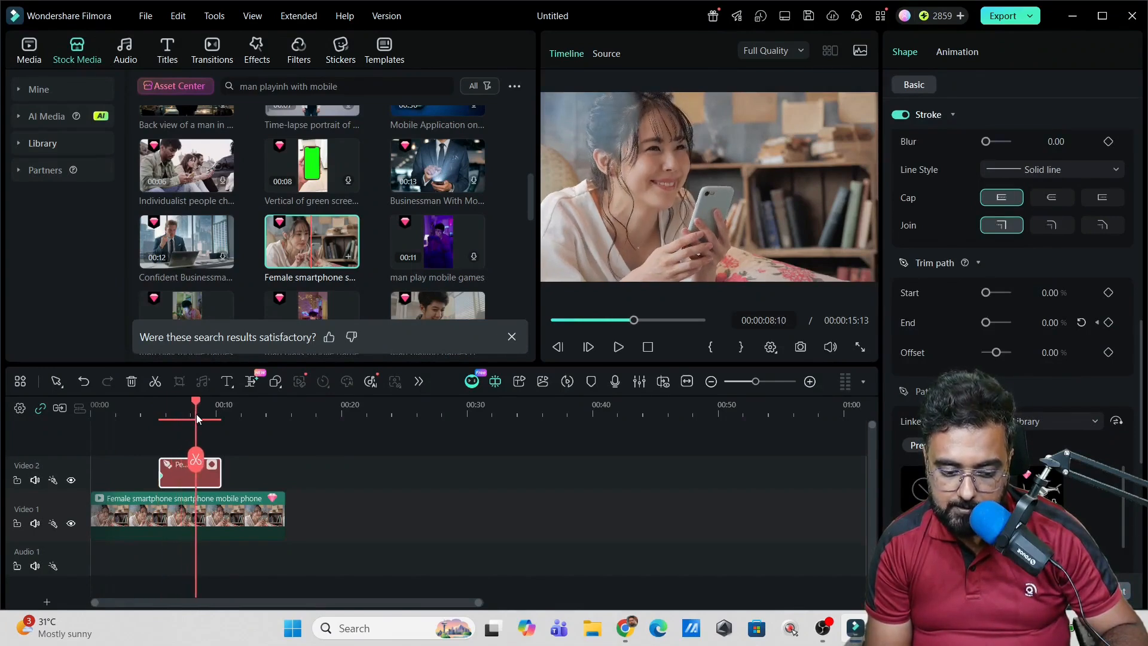
left_click(1109, 324)
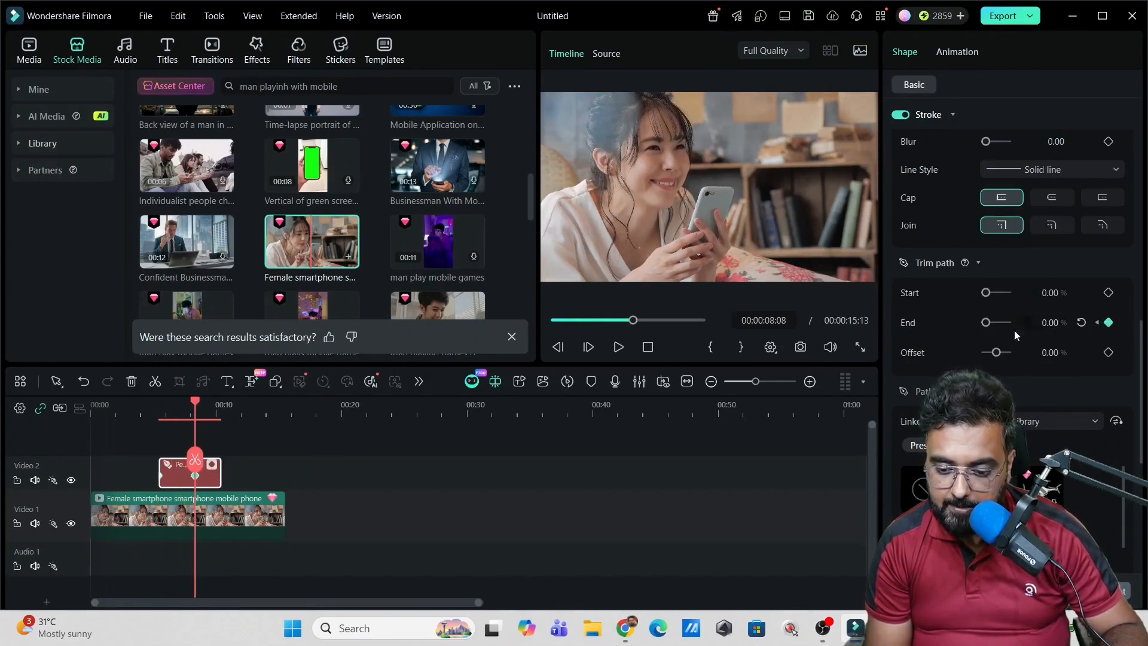
left_click_drag(987, 323, 997, 323)
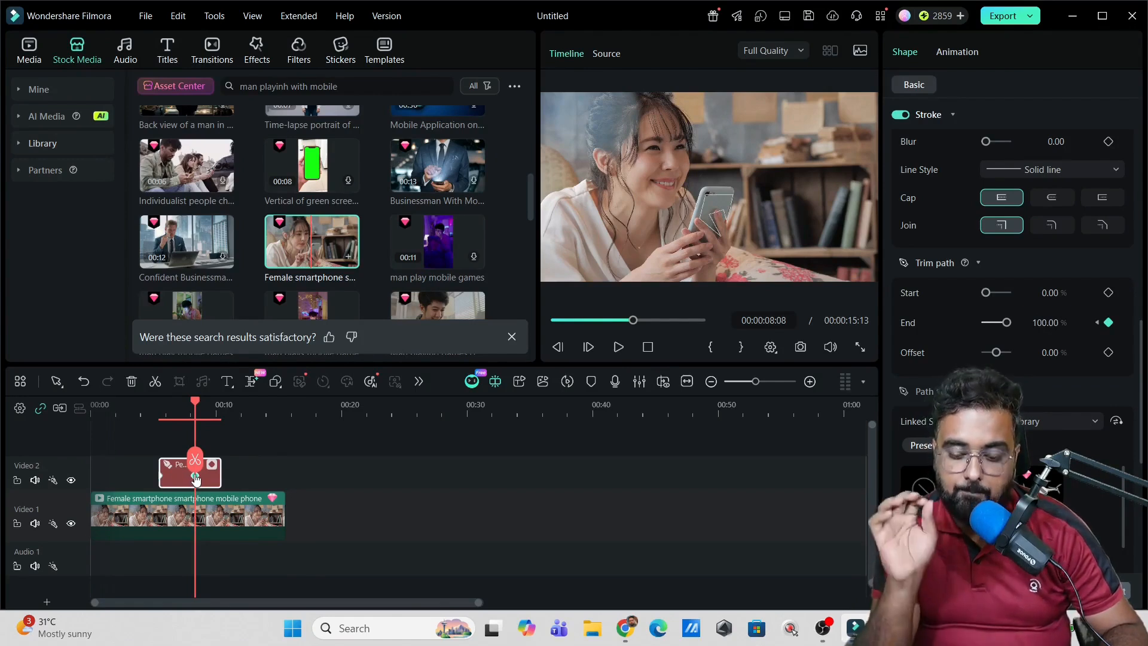
Play the timeline from the pen path's start at 00:00:05:11 to check the trim animation, and pause after its last keyframe
left_click_drag(196, 403, 158, 404)
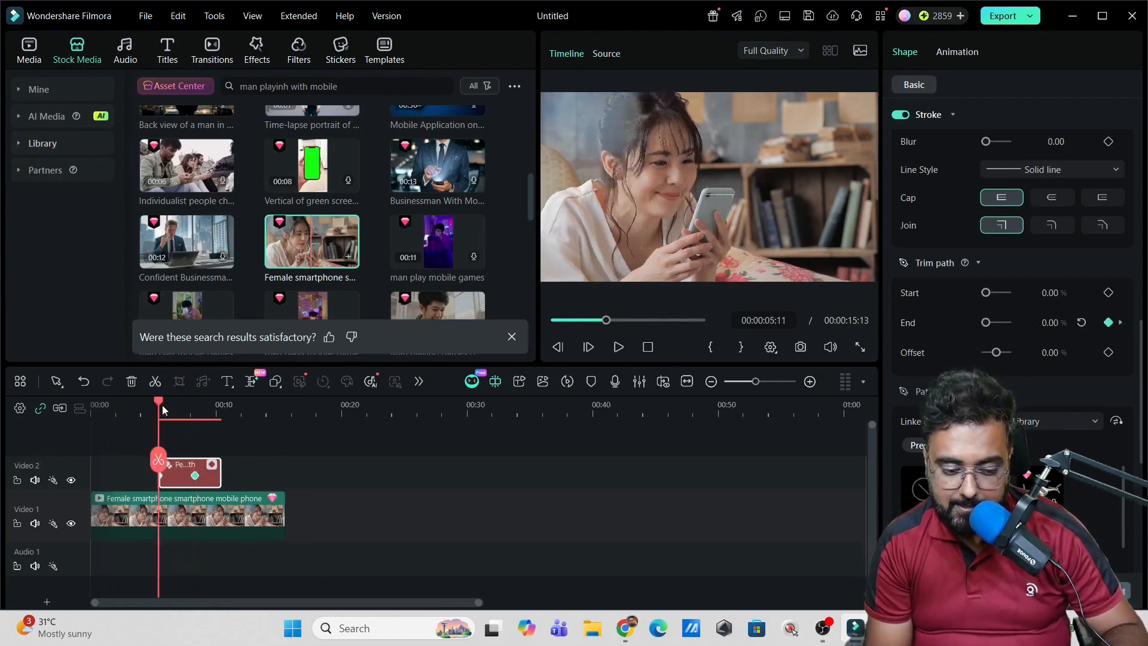
left_click(619, 348)
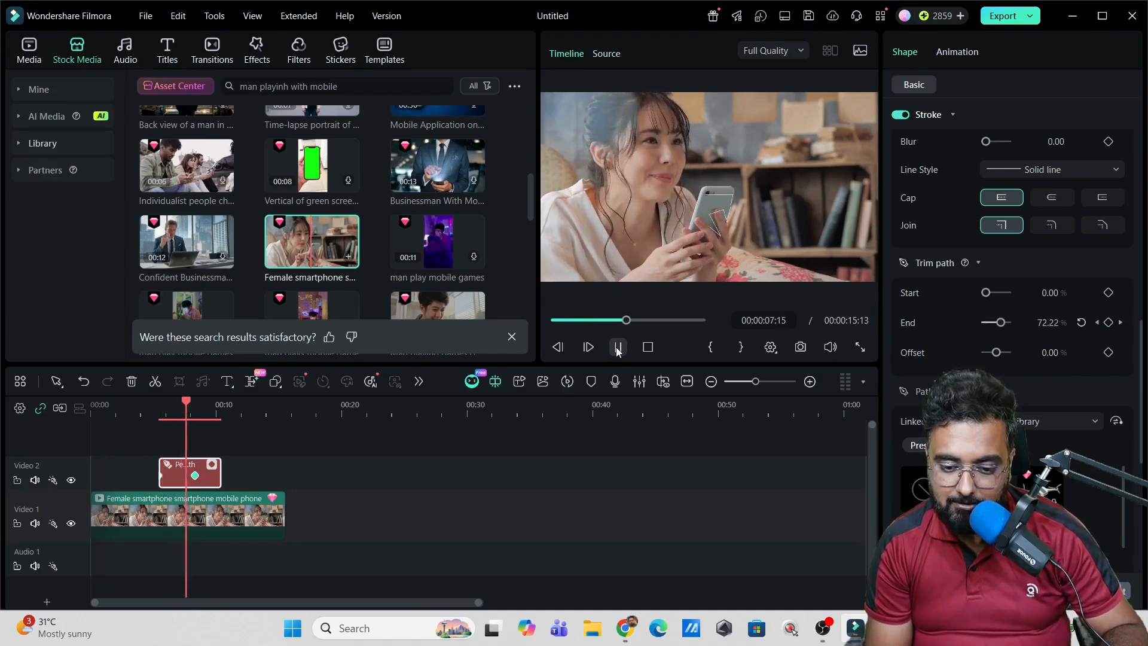
left_click(618, 348)
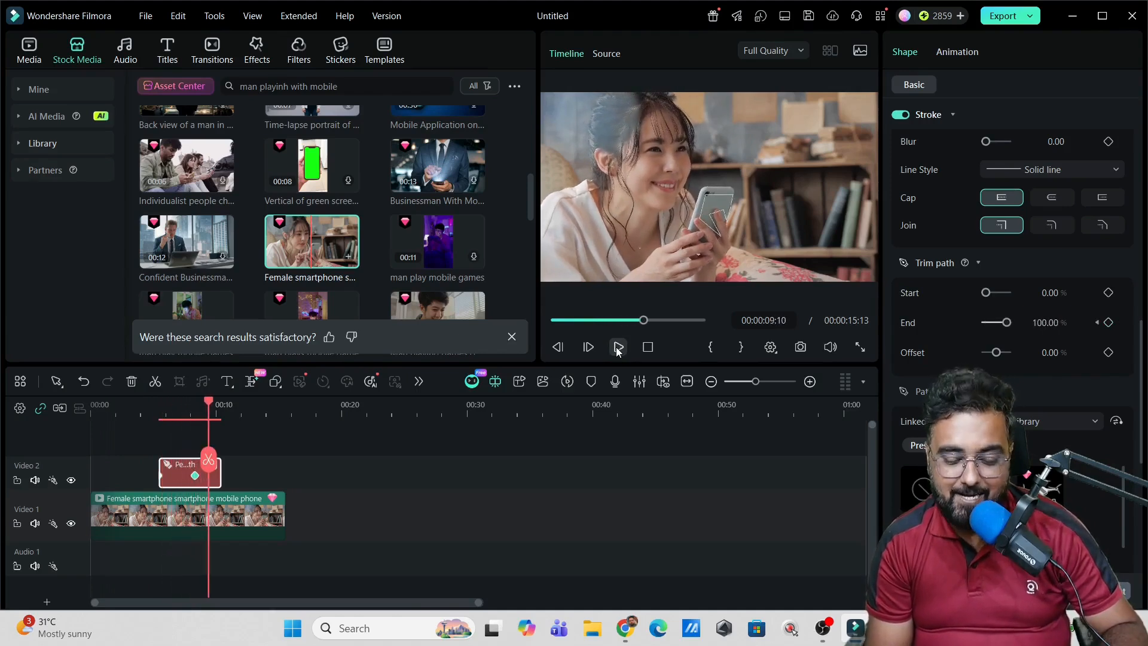
Review the Trim path help and line style options, and apply the Sparkle glow effect to the phone path's stroke
mouse_move(965, 263)
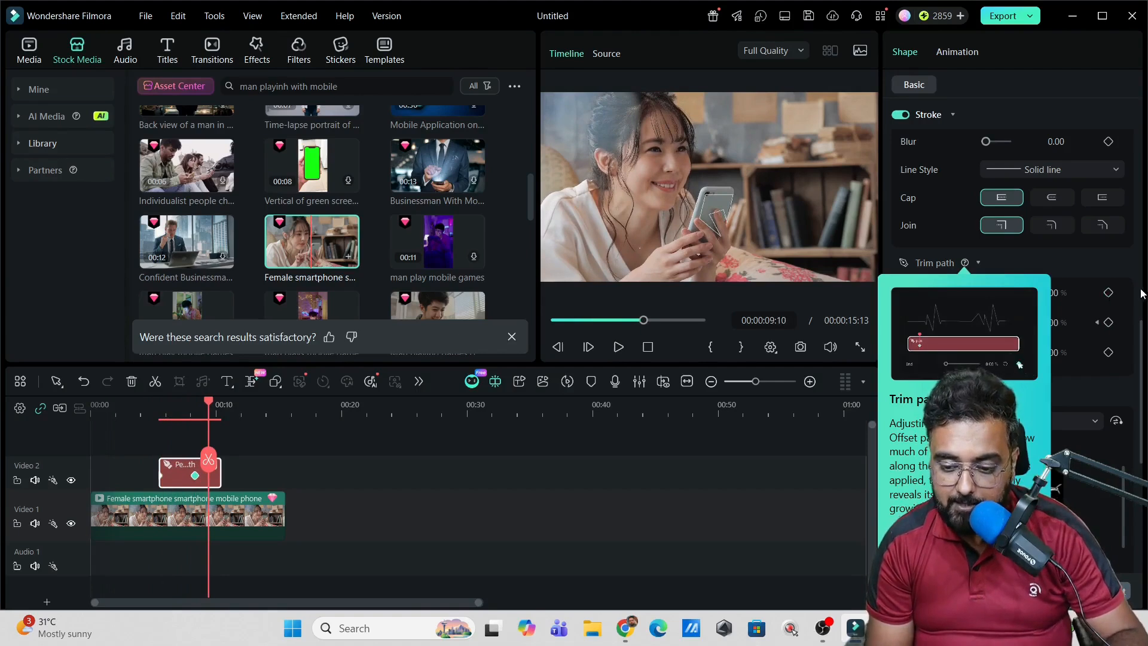
left_click(1041, 171)
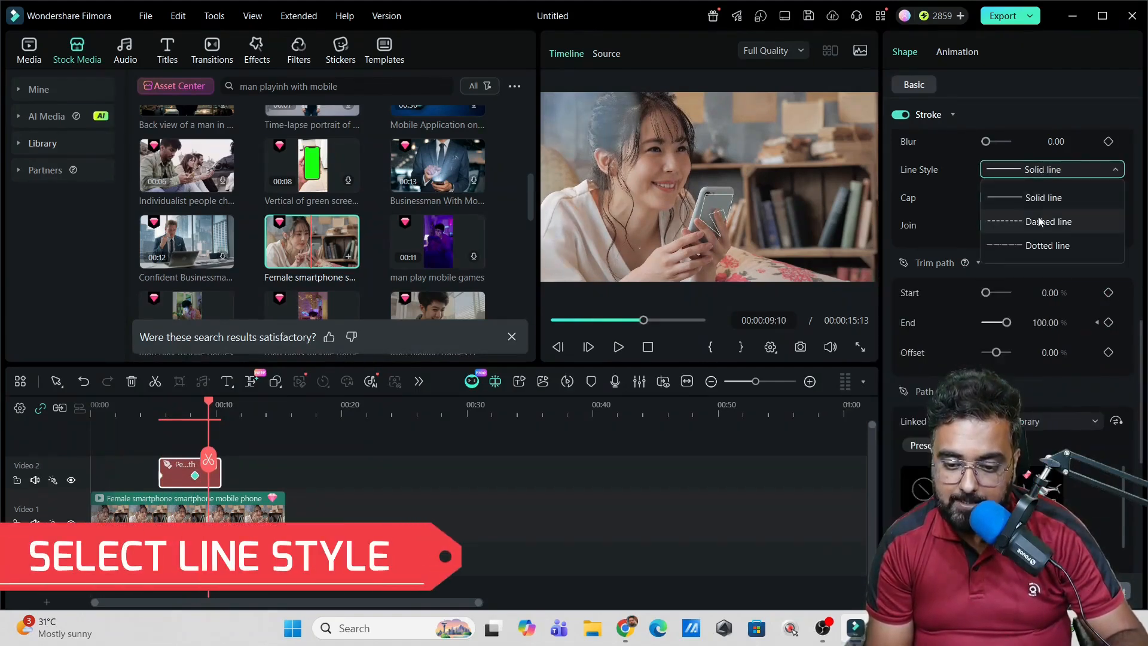
left_click(964, 215)
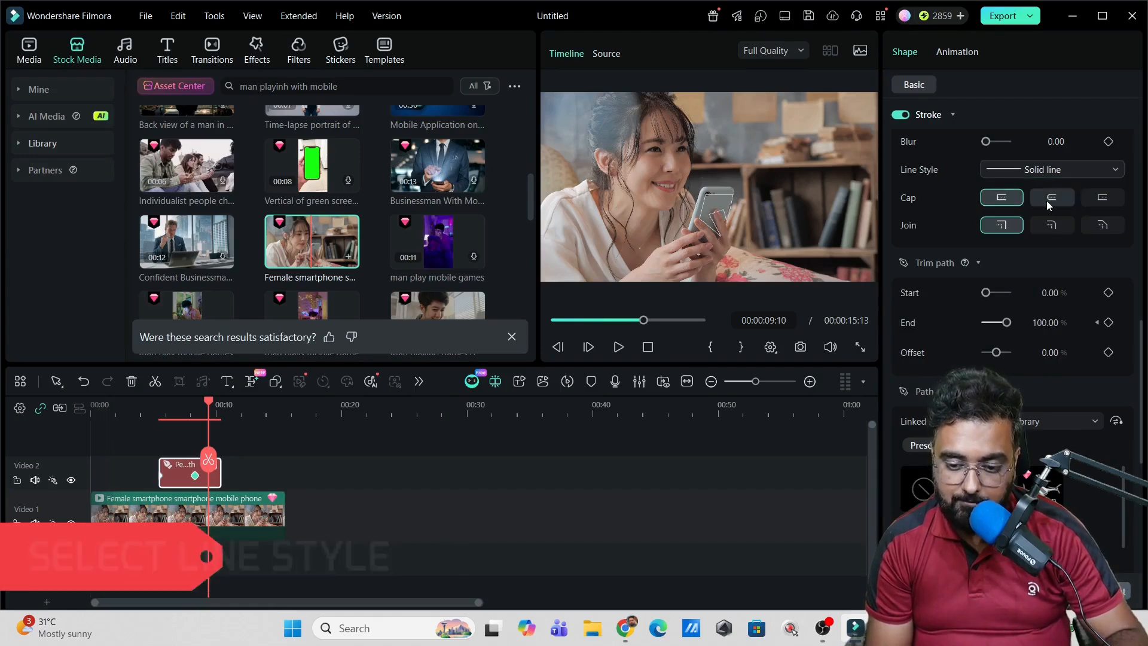
scroll(1126, 262, "up", 6)
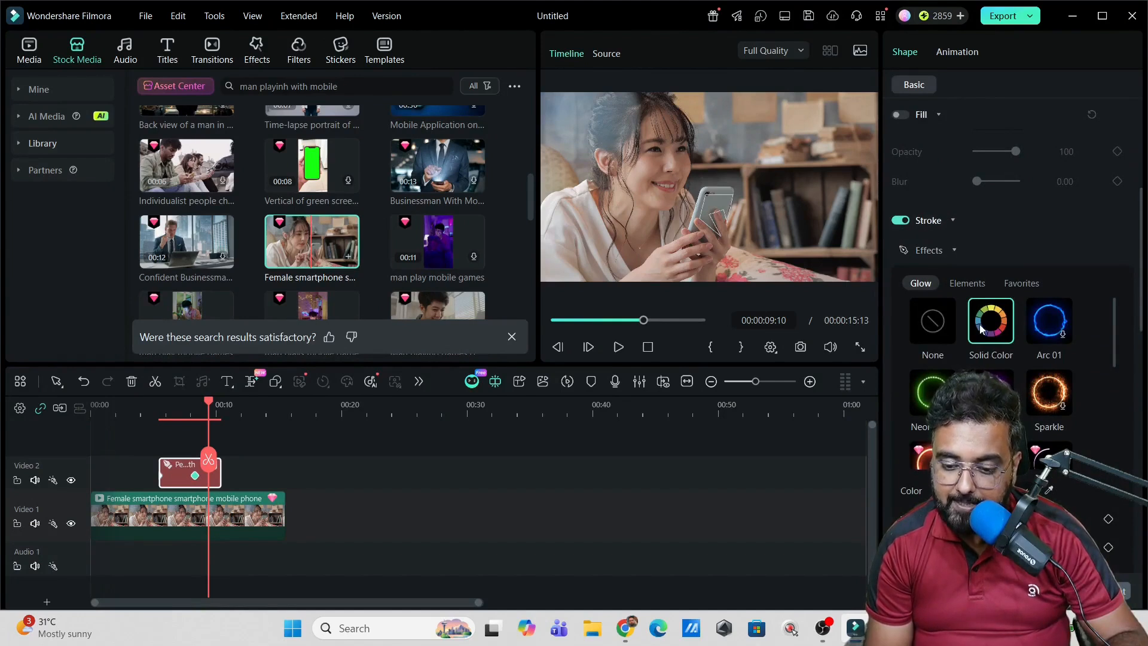
left_click(1033, 385)
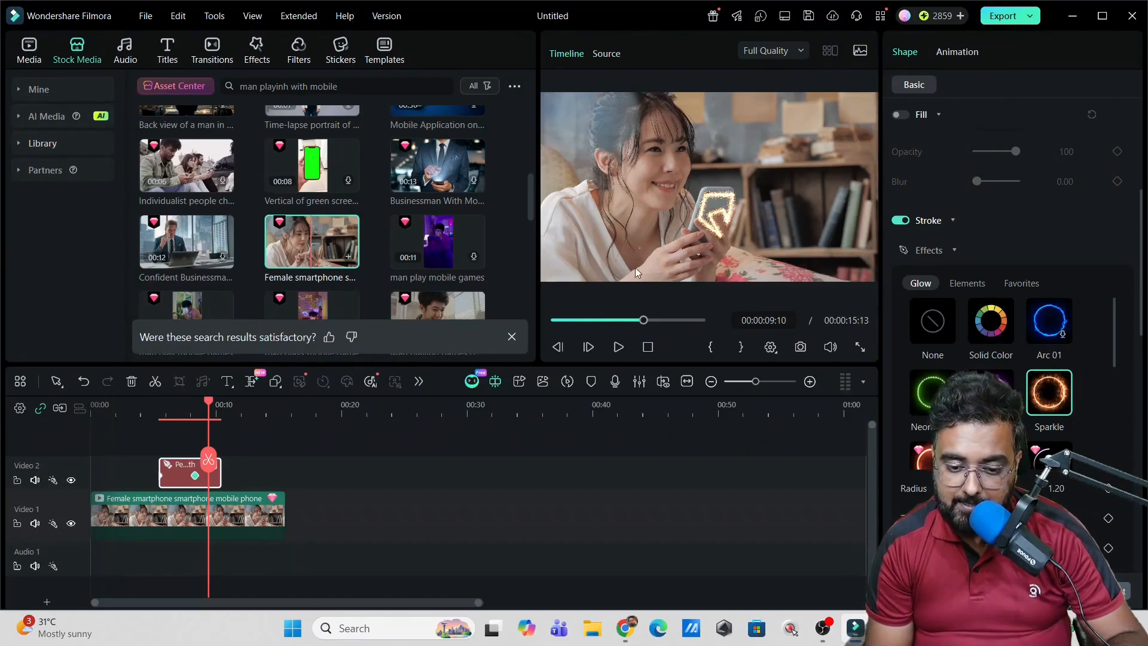
Play the sparkling phone outline from just before the pen path, and try the Arc 01 glow on its stroke
left_click_drag(209, 410, 149, 410)
left_click(616, 348)
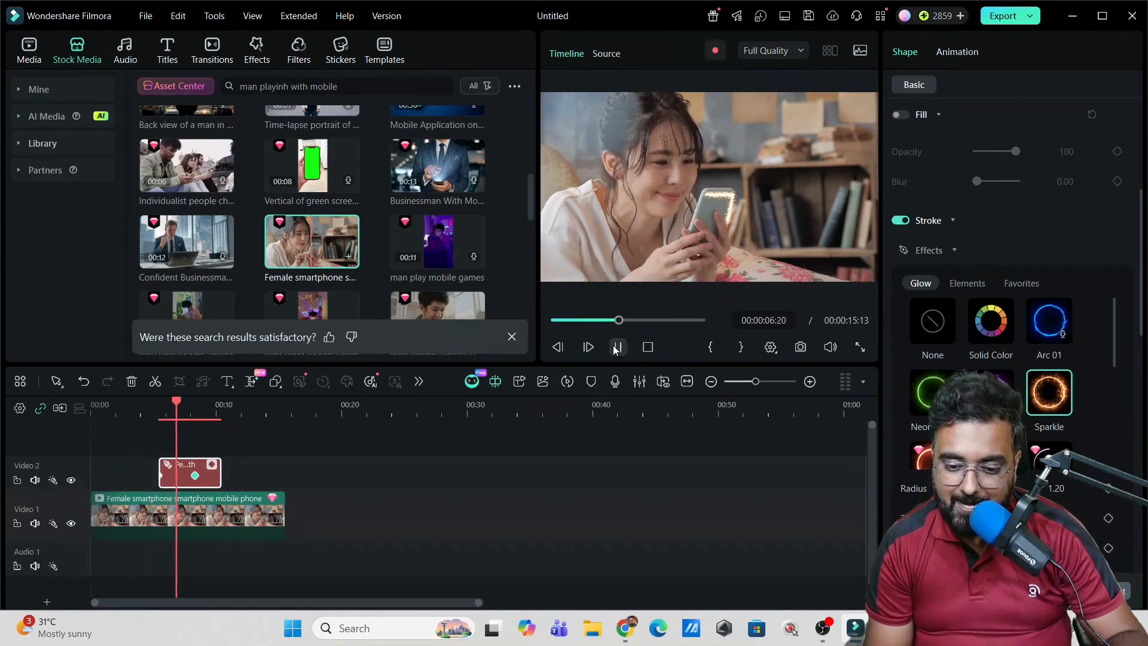
left_click(616, 348)
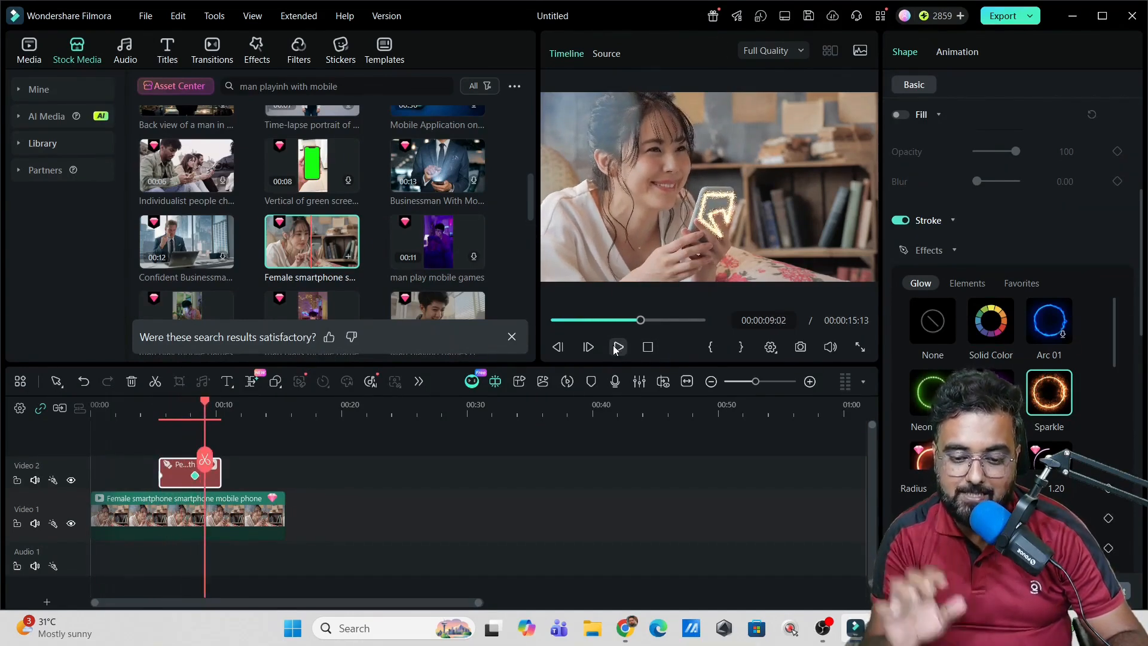
left_click(1050, 327)
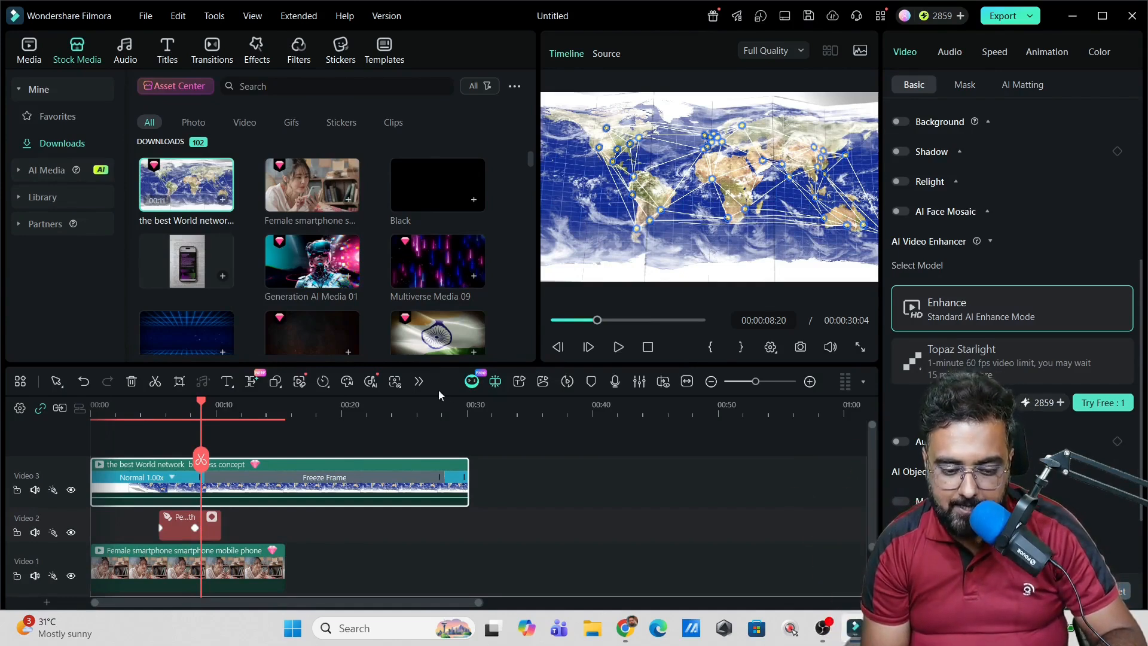
Draw an open Pen Tool path on the world map from South America over the Atlantic and Europe to East Asia
left_click(422, 383)
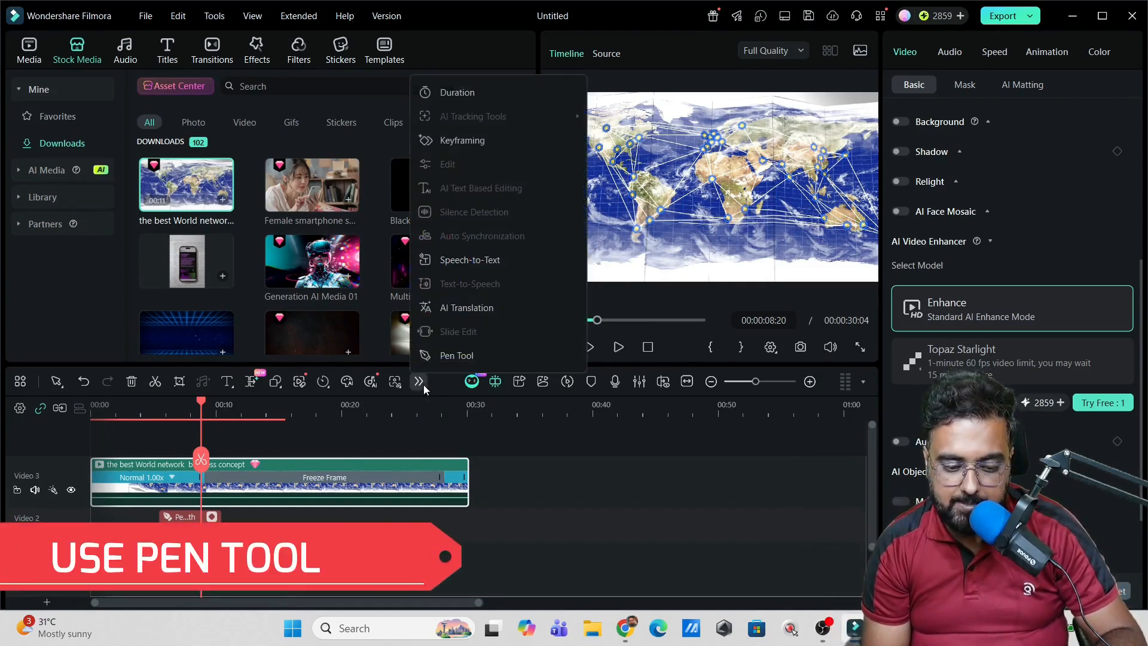
left_click(482, 356)
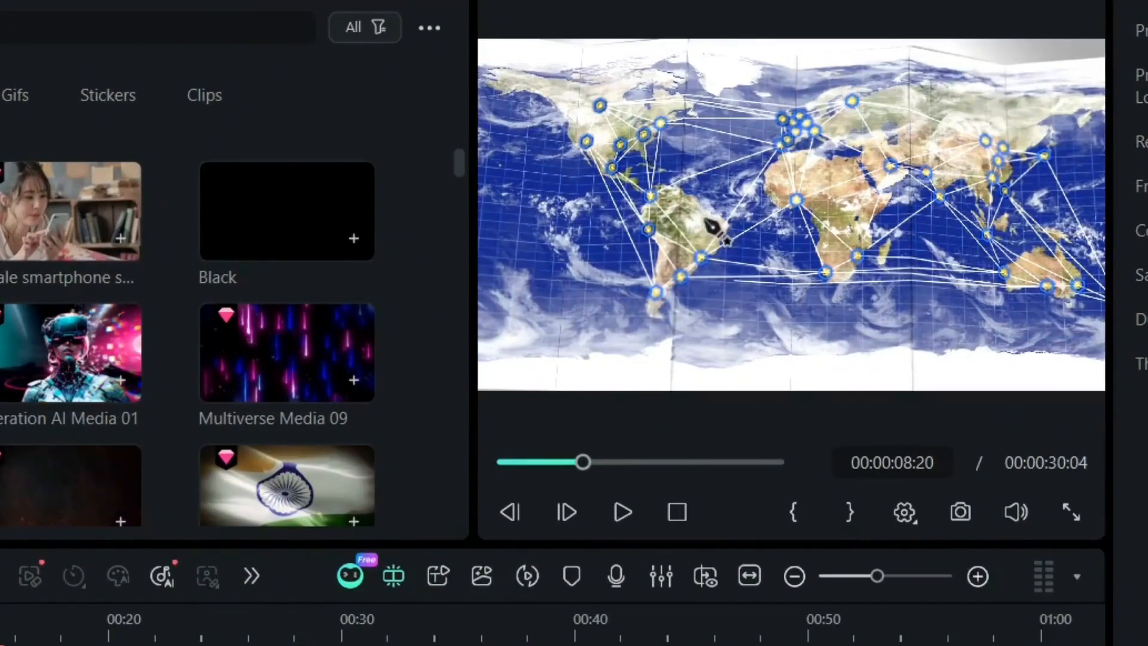
left_click(693, 226)
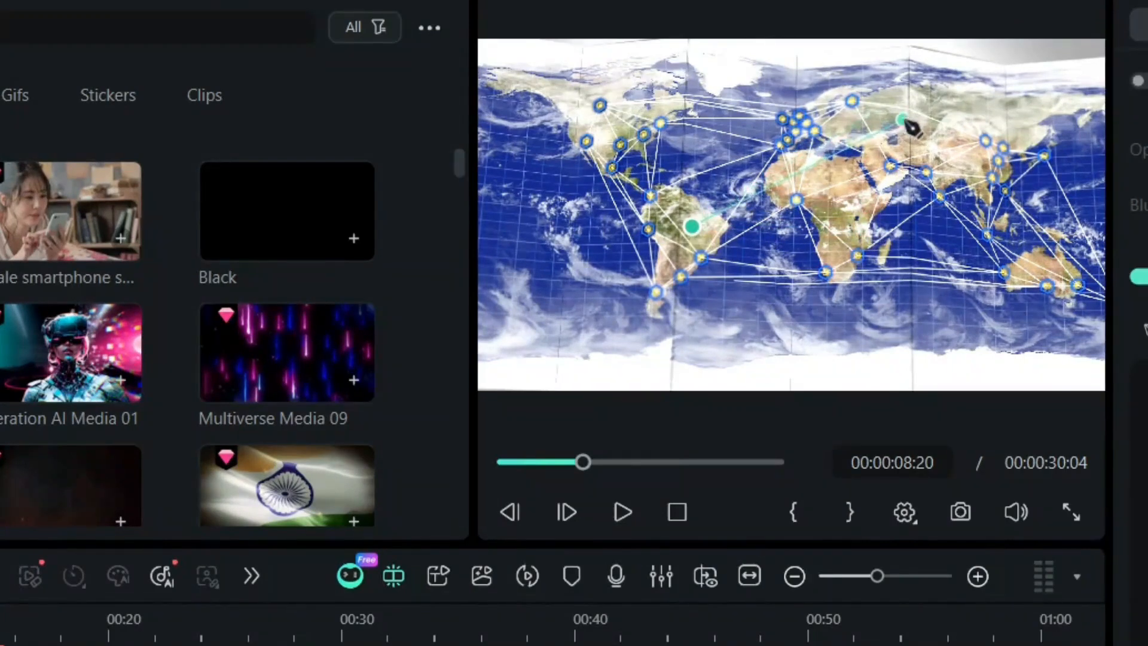
left_click(764, 160)
left_click(828, 137)
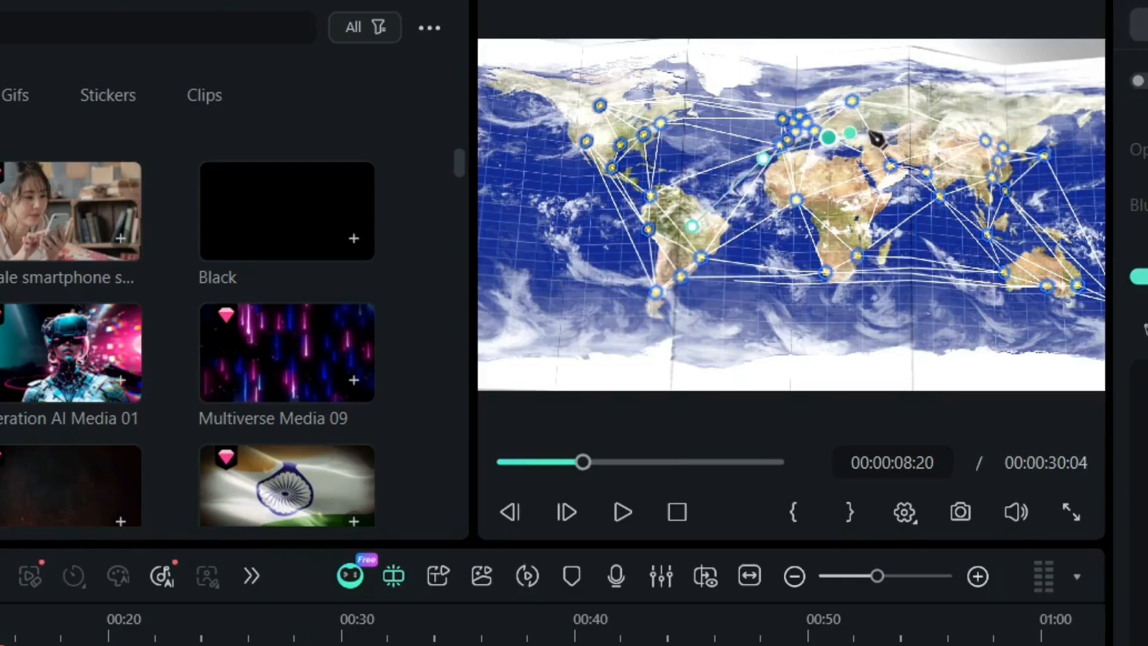
left_click(901, 138)
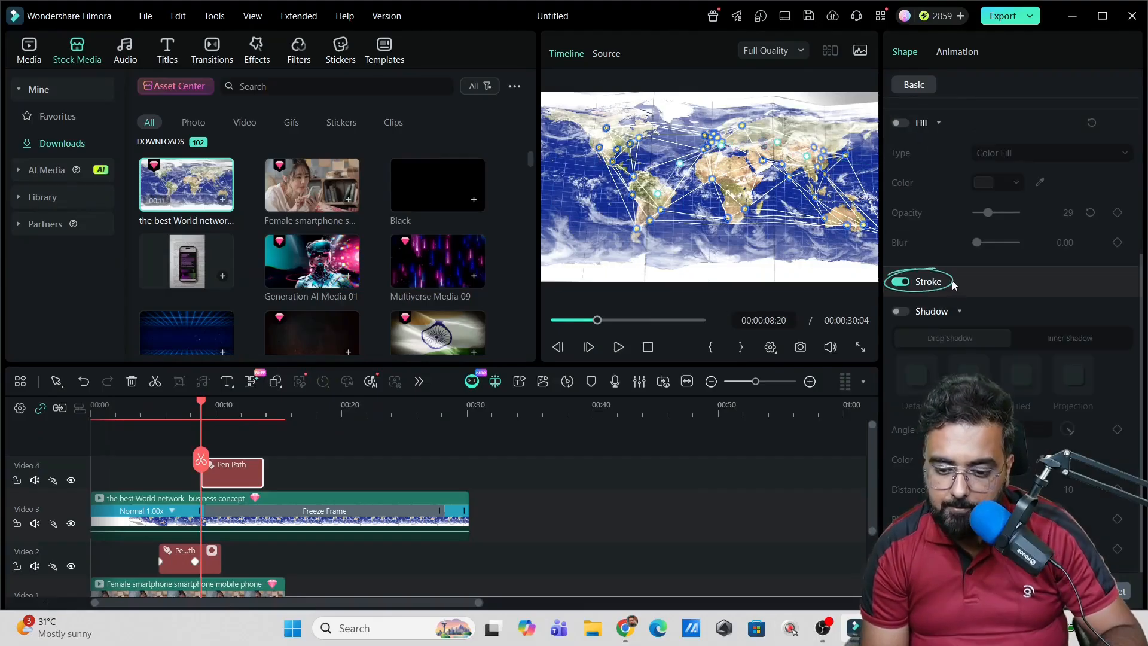
Apply the Arc 01 glow effect to the map path's stroke and set its radius to 4.29
left_click(953, 282)
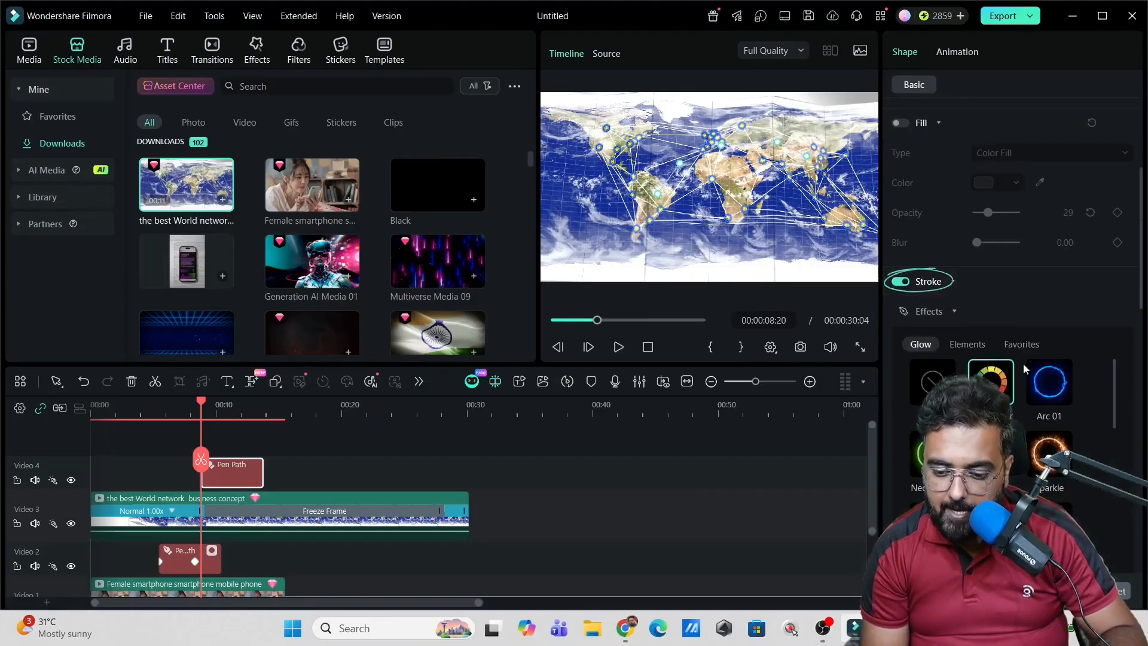
left_click(1046, 380)
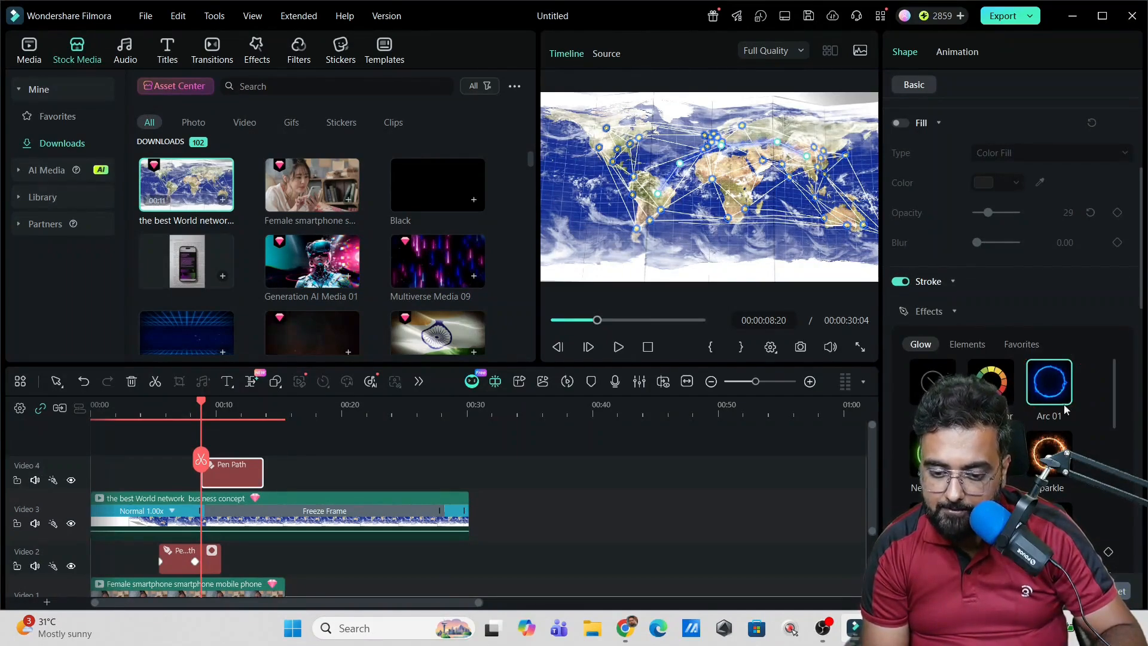
scroll(1143, 299, "down", 3)
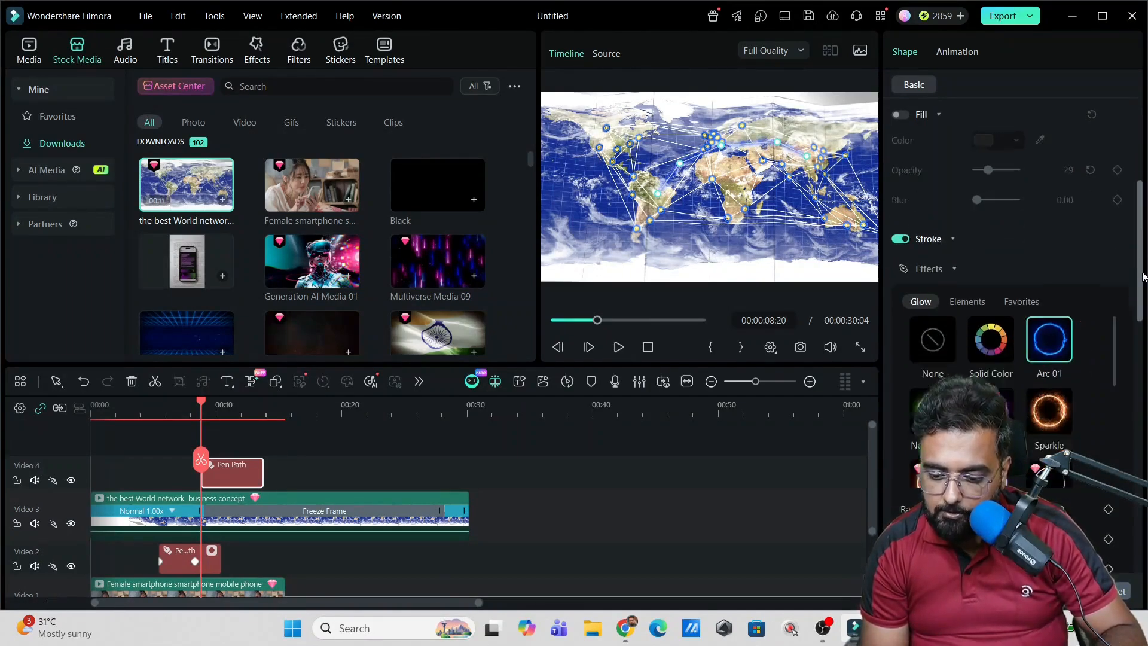
left_click(986, 365)
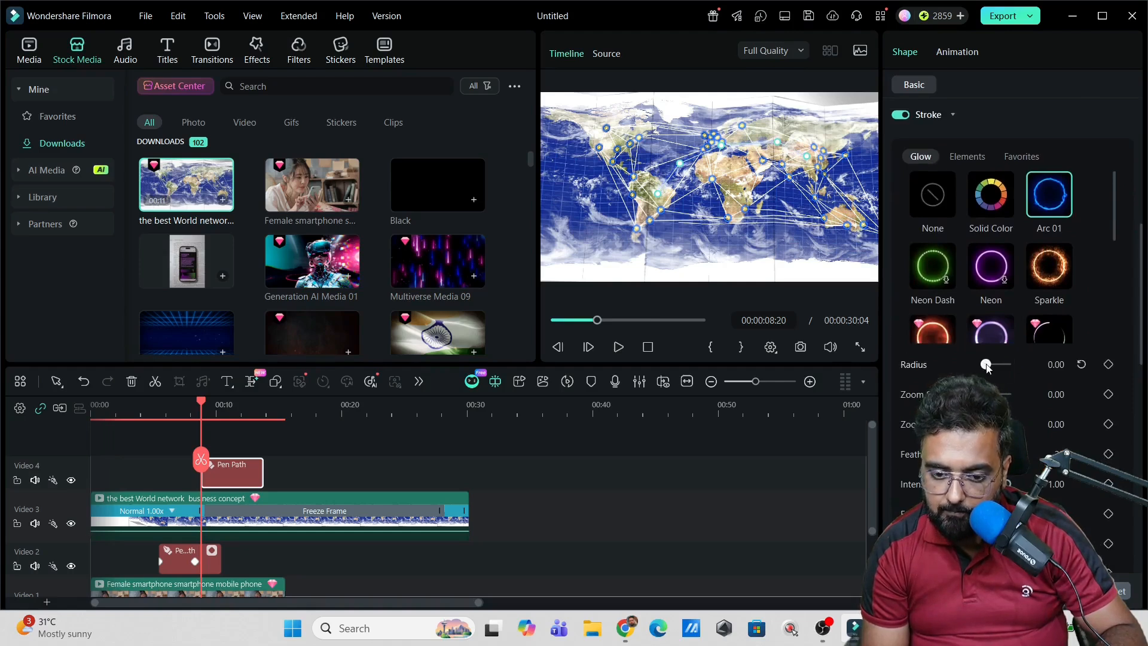
left_click_drag(989, 368, 994, 369)
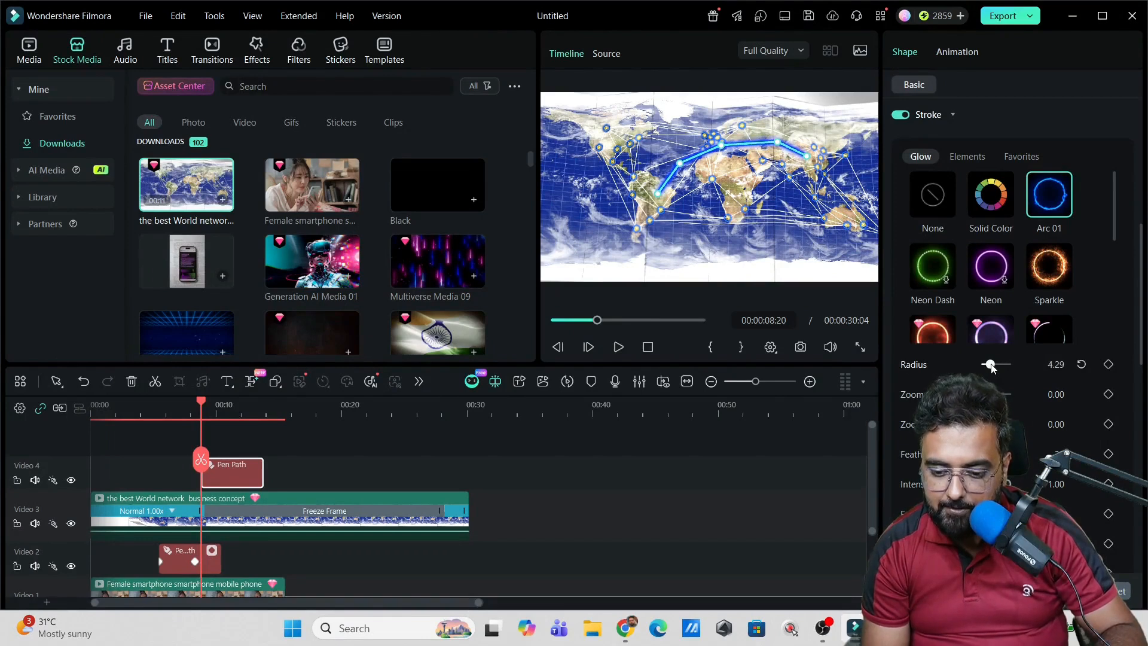
Link the Airplane preset to the map path using path follow
left_click_drag(1142, 335, 1141, 488)
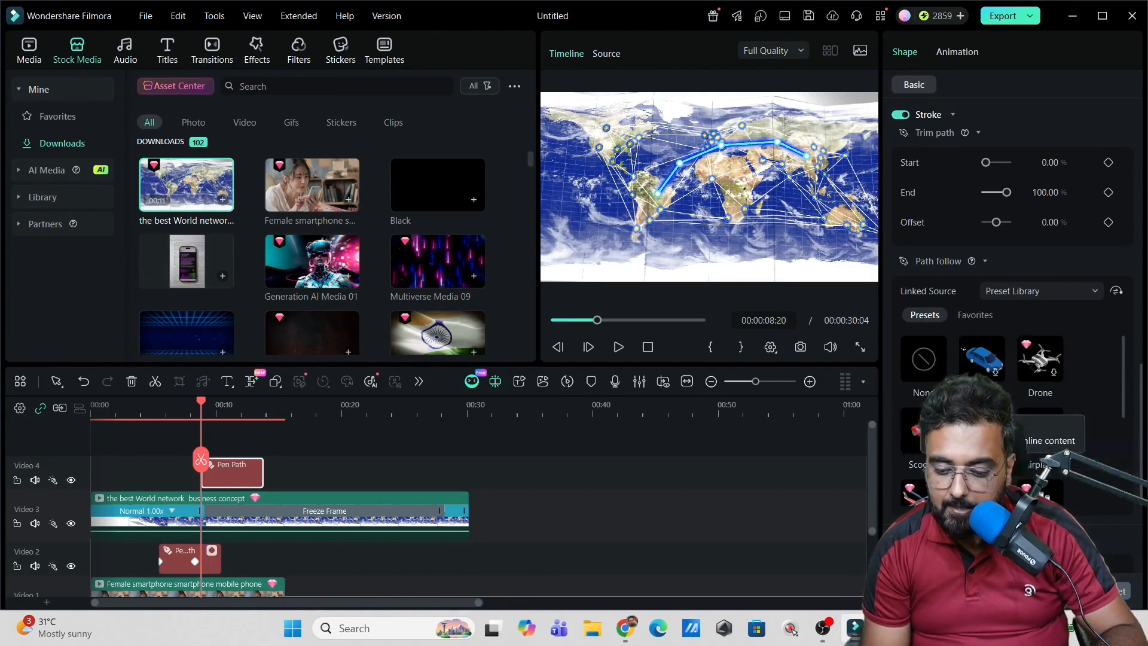
left_click_drag(1124, 387, 1115, 444)
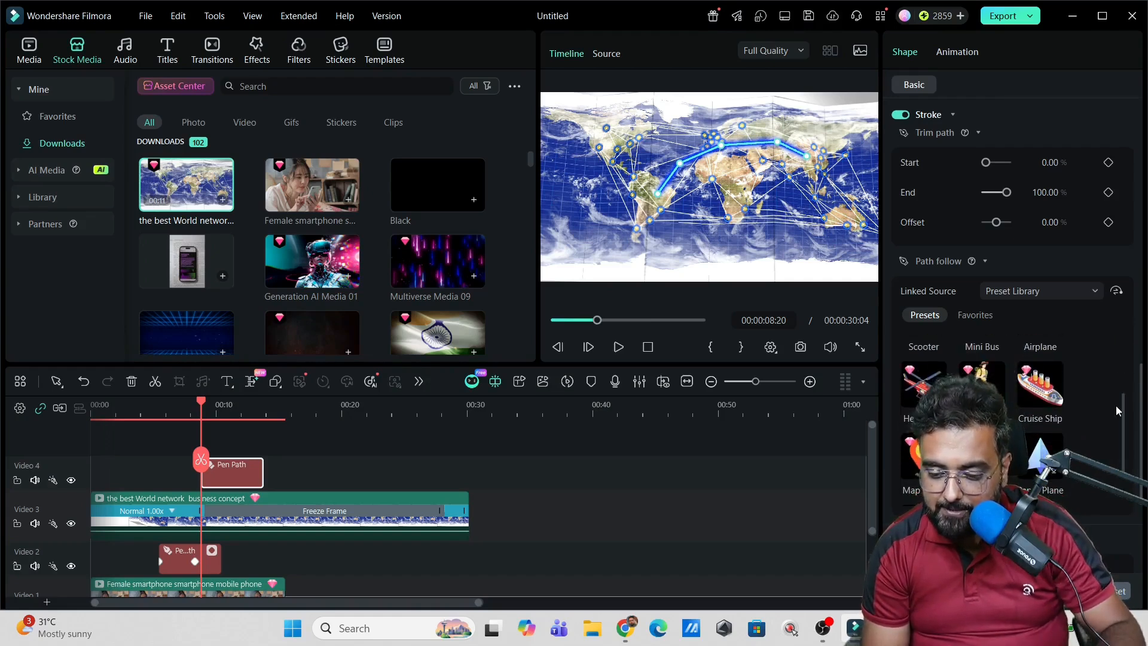
left_click_drag(1122, 410, 1122, 356)
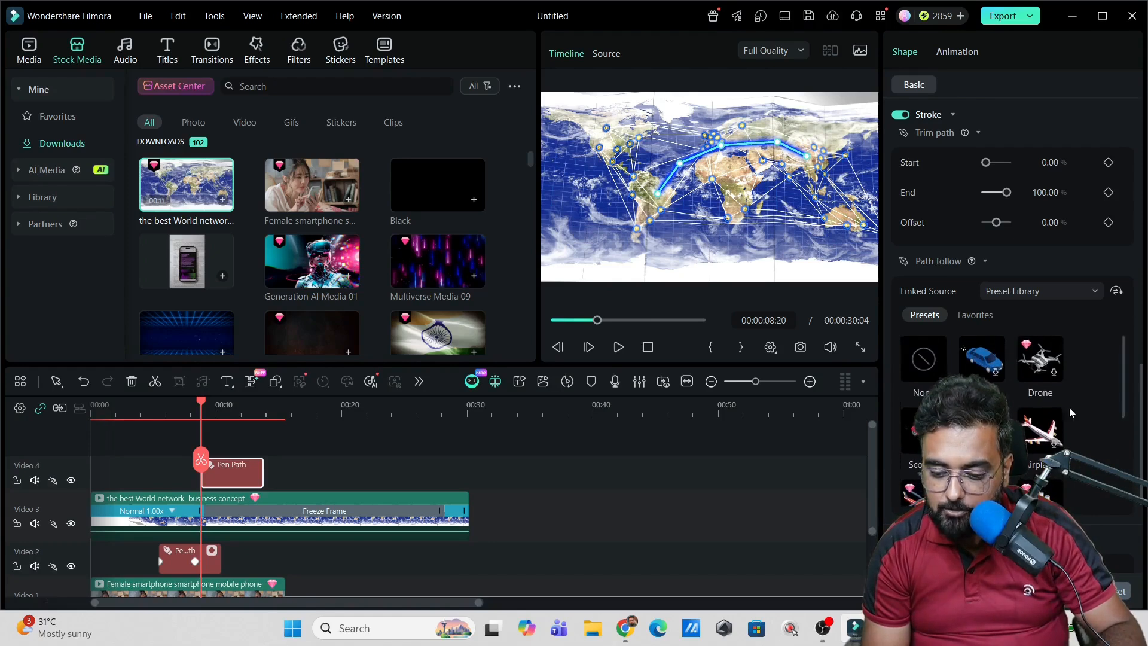
left_click(1046, 436)
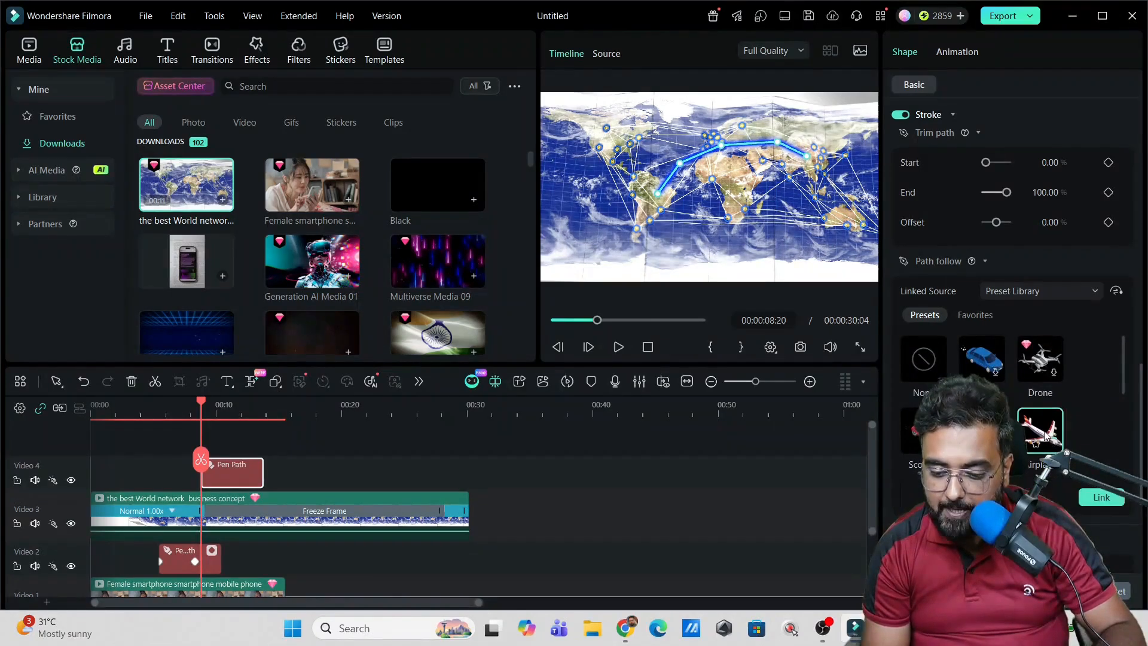
left_click(1121, 500)
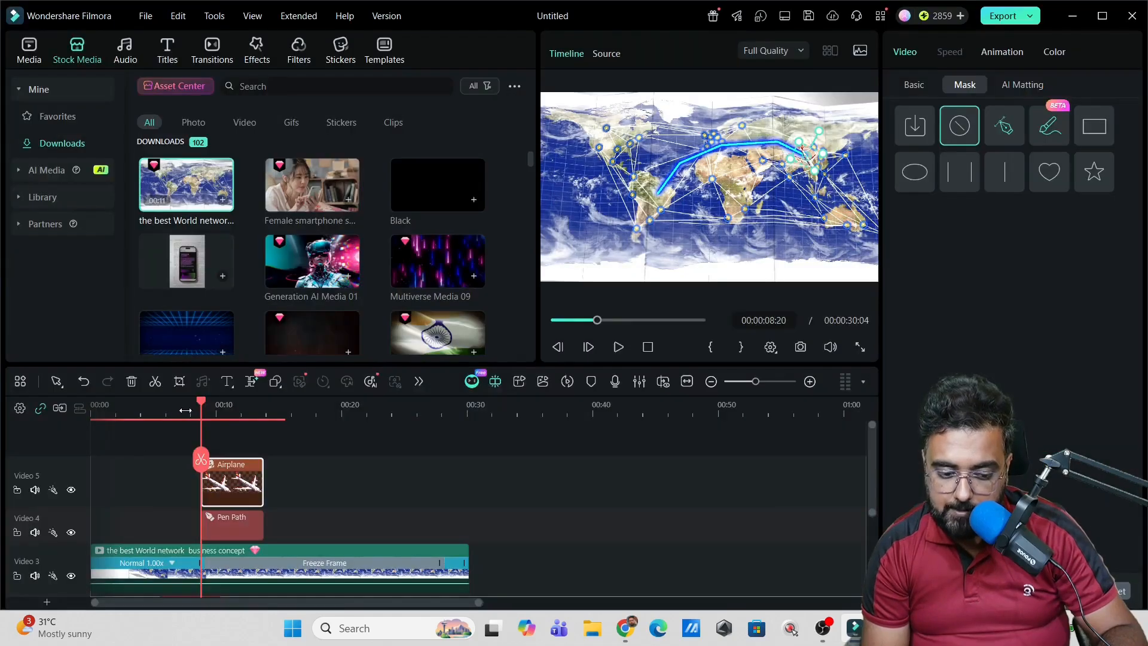
Keyframe the map path's trim path End at 0% at 00:00:08:20 and at 50% at 00:00:11:03
mouse_move(203, 405)
left_mouse_down()
mouse_move(184, 410)
mouse_move(205, 411)
left_mouse_up()
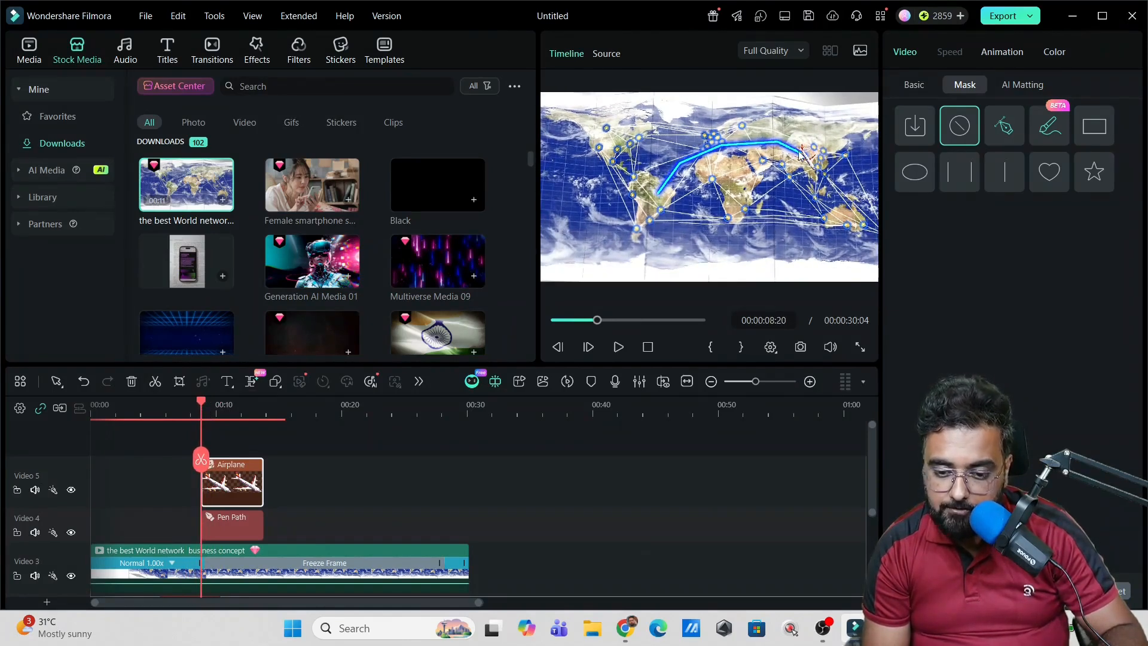
left_click(234, 524)
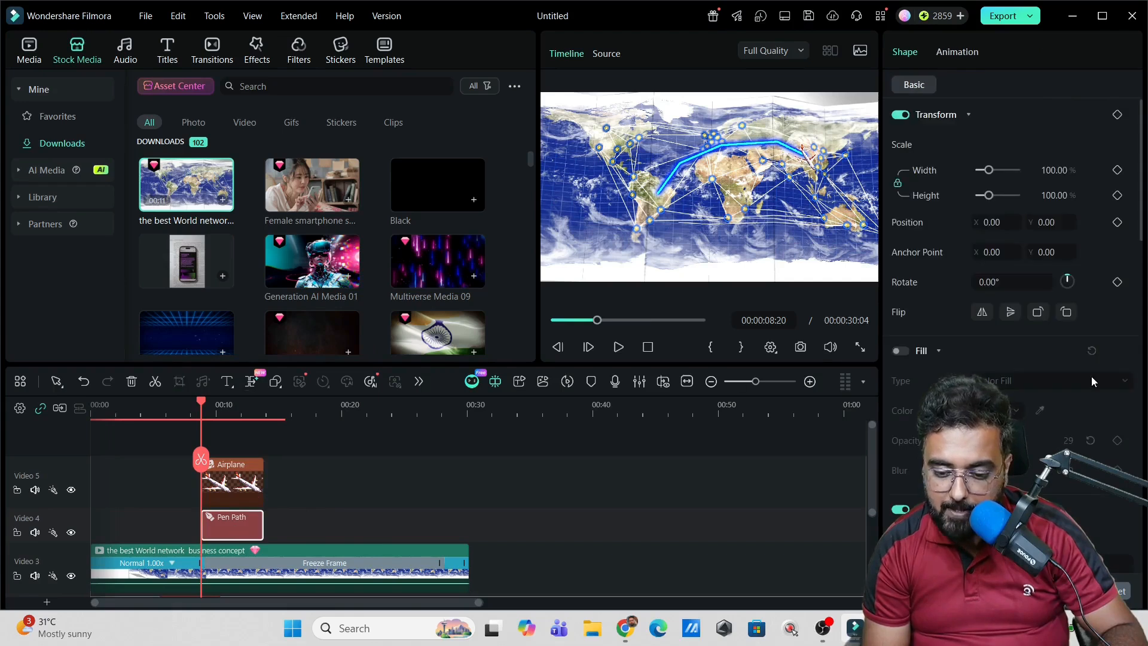
left_click_drag(1142, 234, 1146, 448)
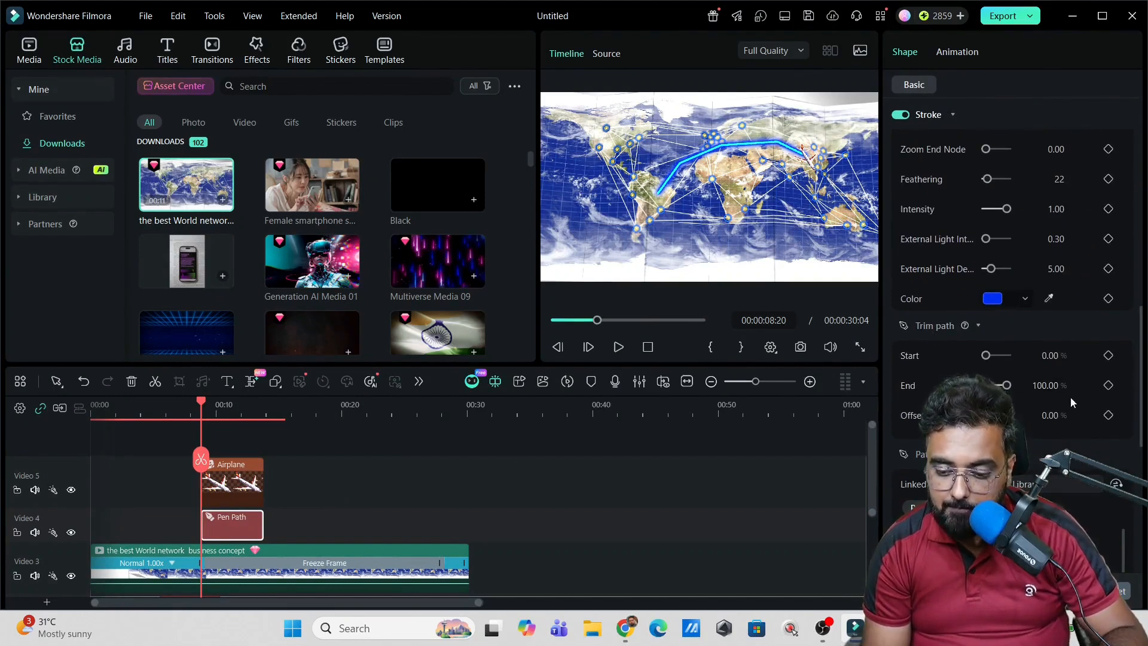
left_click_drag(1007, 386, 986, 386)
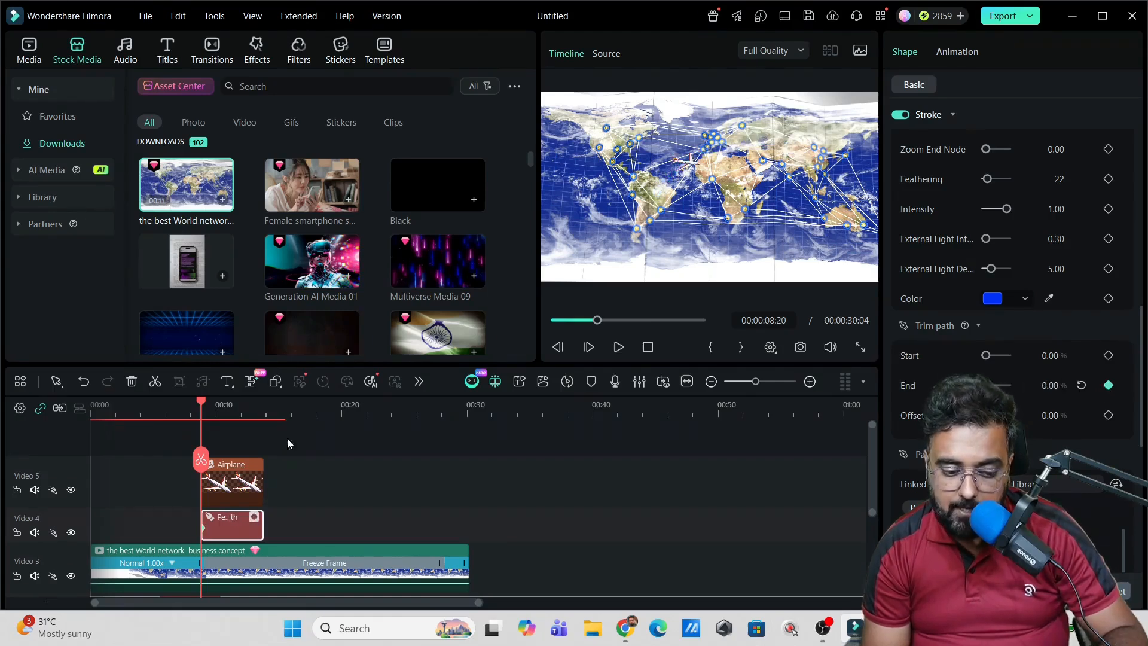
left_click_drag(202, 402, 231, 404)
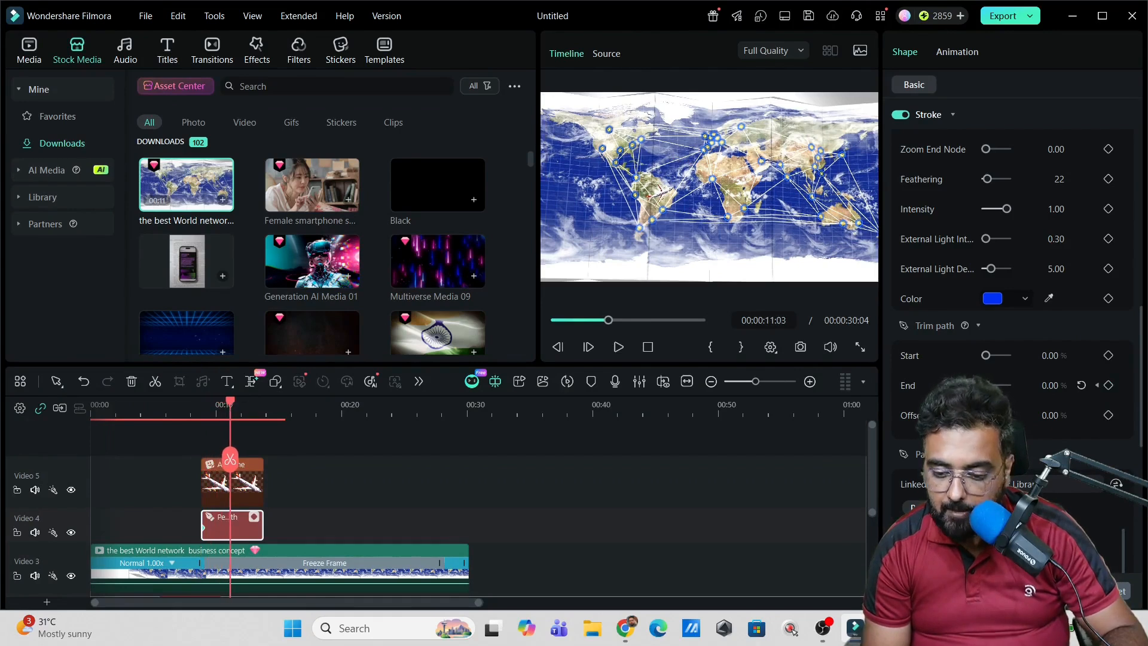
left_click(1109, 386)
left_click_drag(986, 386, 998, 386)
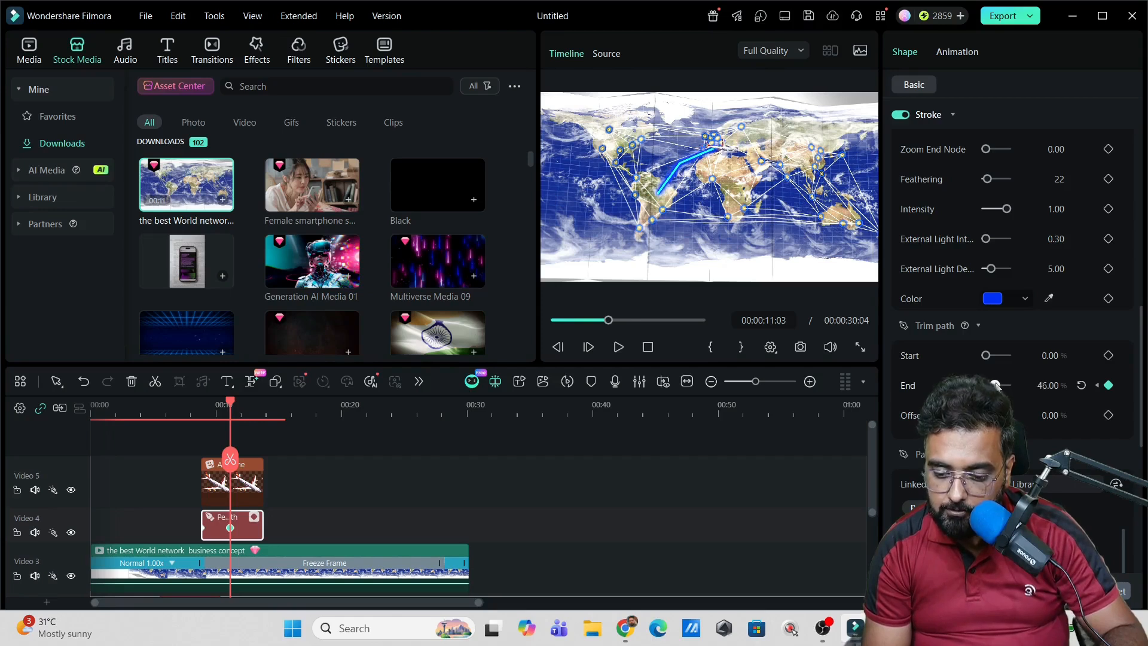
Add a trim path End keyframe of 100% for the map path at 00:00:13:08
left_click_drag(234, 408, 258, 417)
left_click(1108, 386)
left_click(1109, 386)
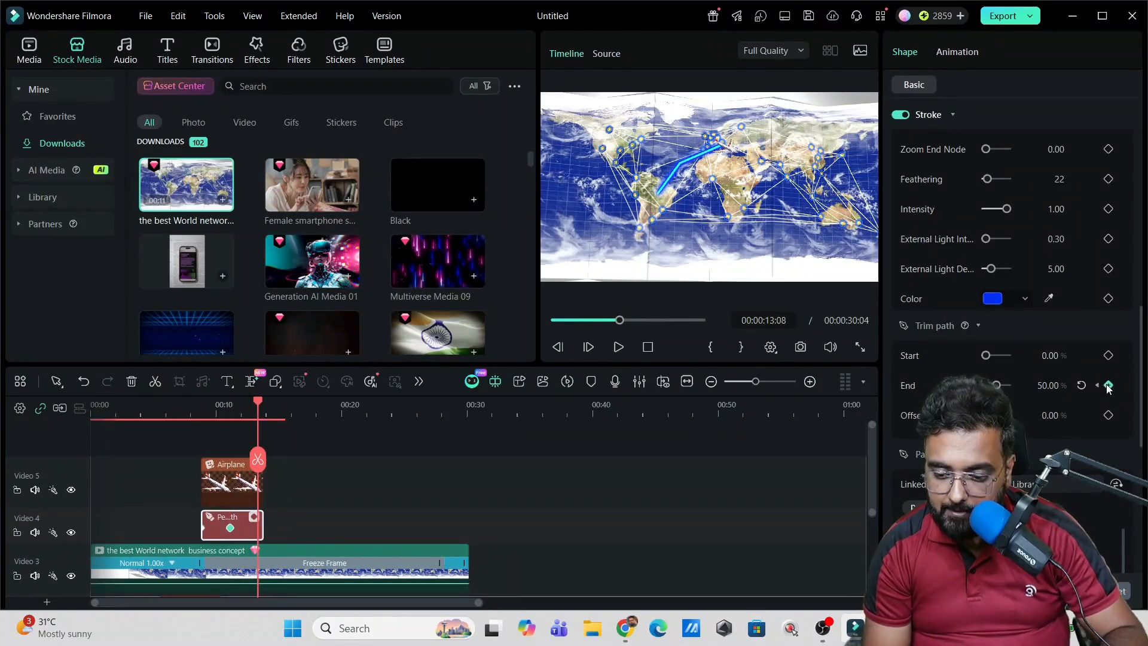
left_click_drag(1003, 386, 1015, 386)
Play the airplane path animation on the world map from 00:00:08:20
left_click_drag(257, 416, 204, 417)
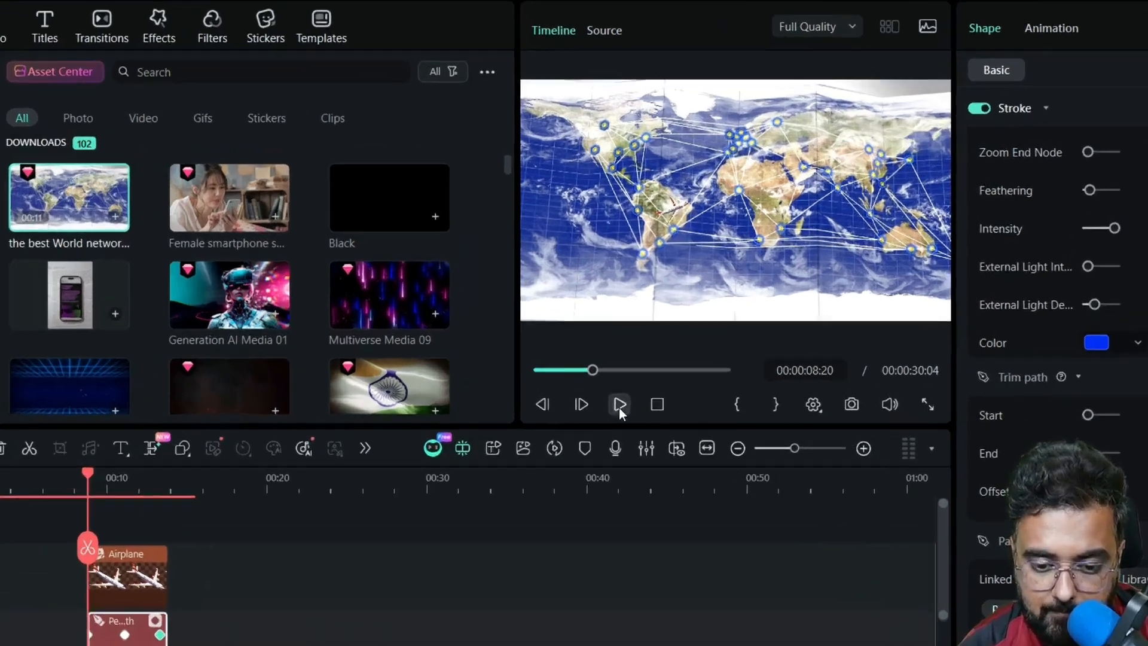
left_click(618, 349)
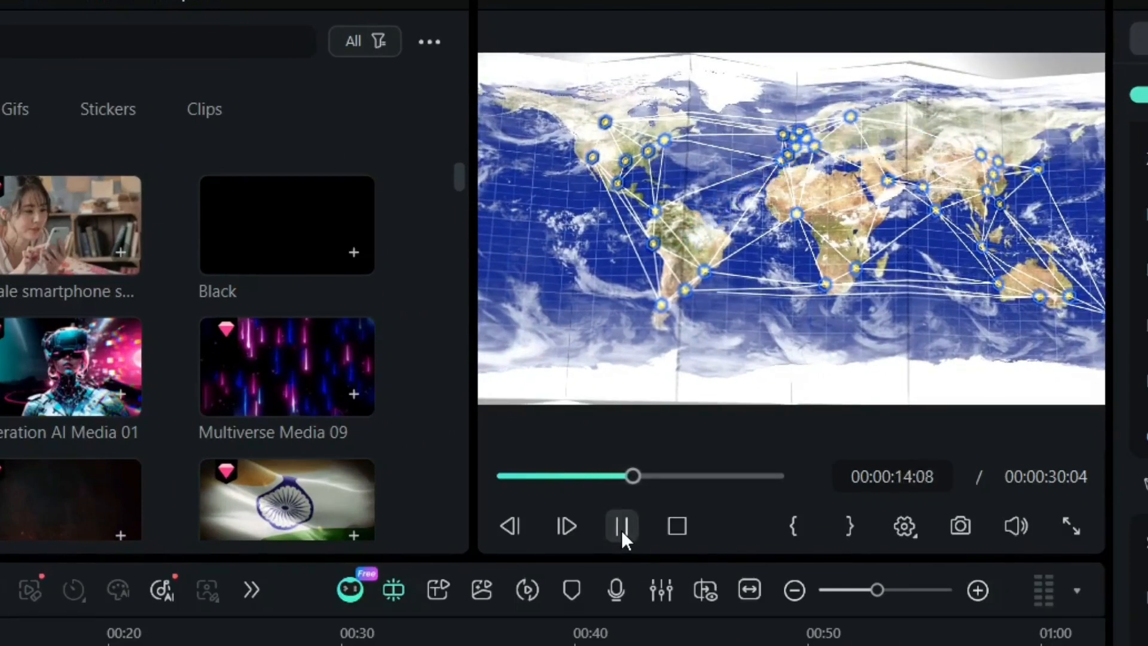
left_click(622, 526)
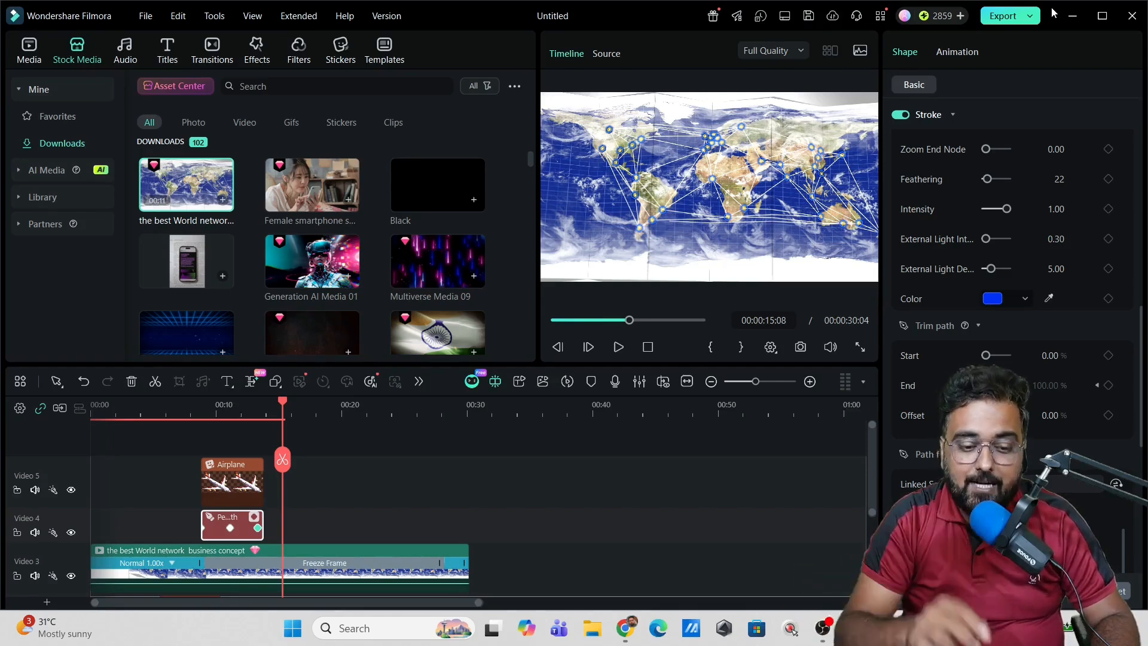
Import the 7 easy fiverr gigs project as a subproject, backing up its old-version file
left_click(28, 51)
left_click(146, 16)
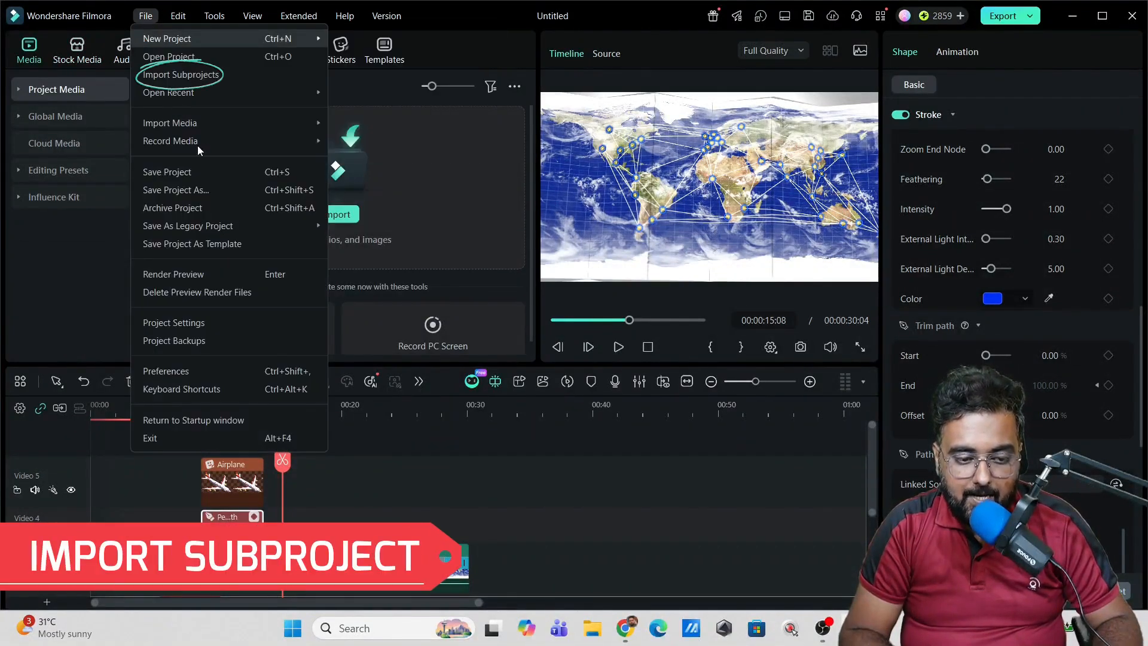
left_click(196, 74)
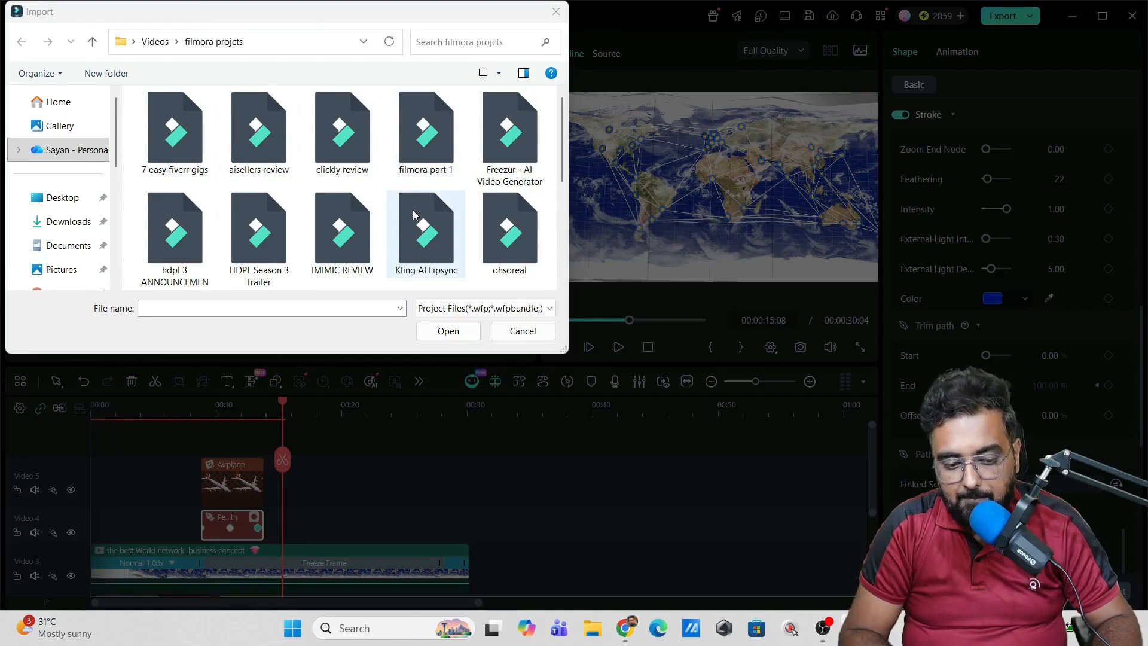
double_click(194, 154)
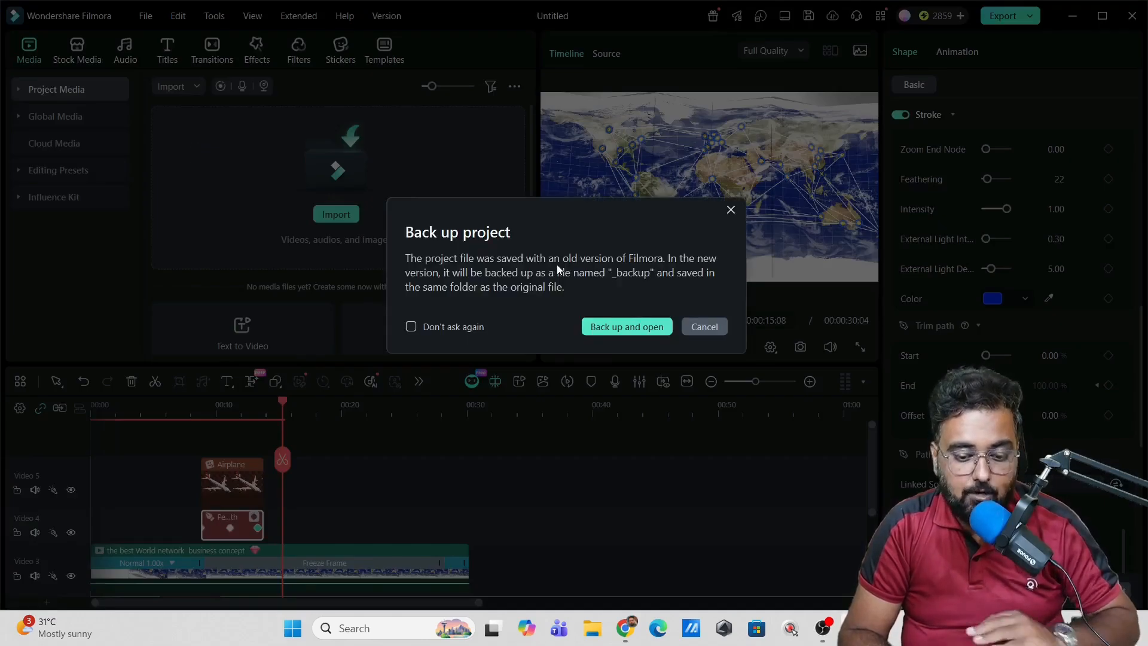
left_click(634, 333)
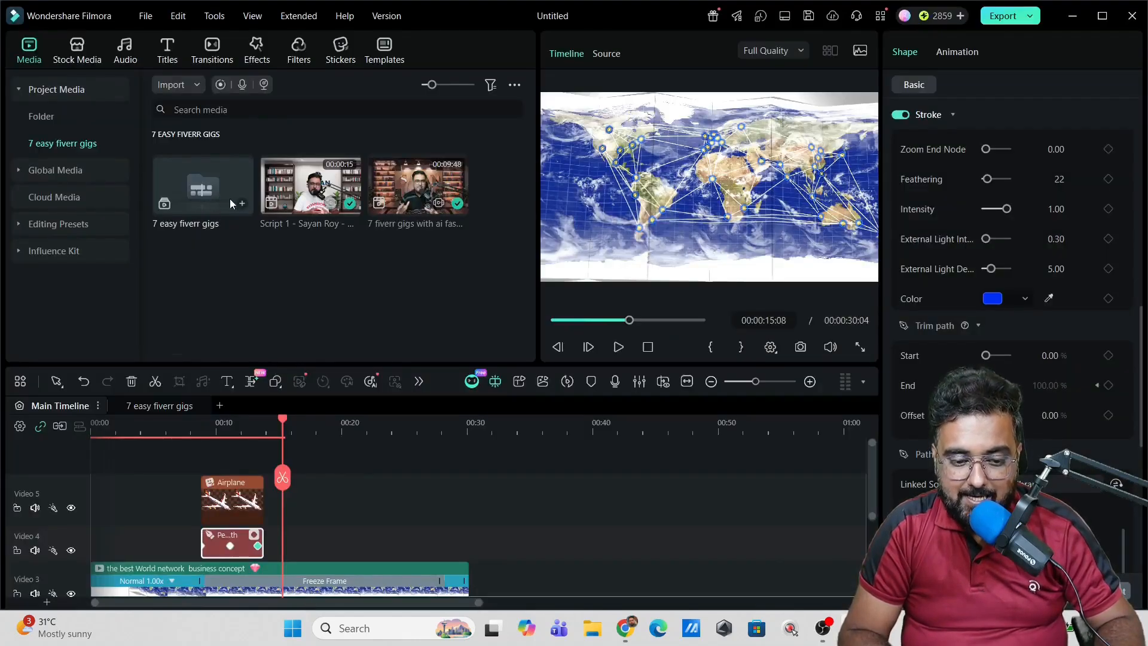
Place the 7 easy fiverr gigs subproject at the start of the main timeline on a new upper track, and open its own timeline
left_click(294, 188)
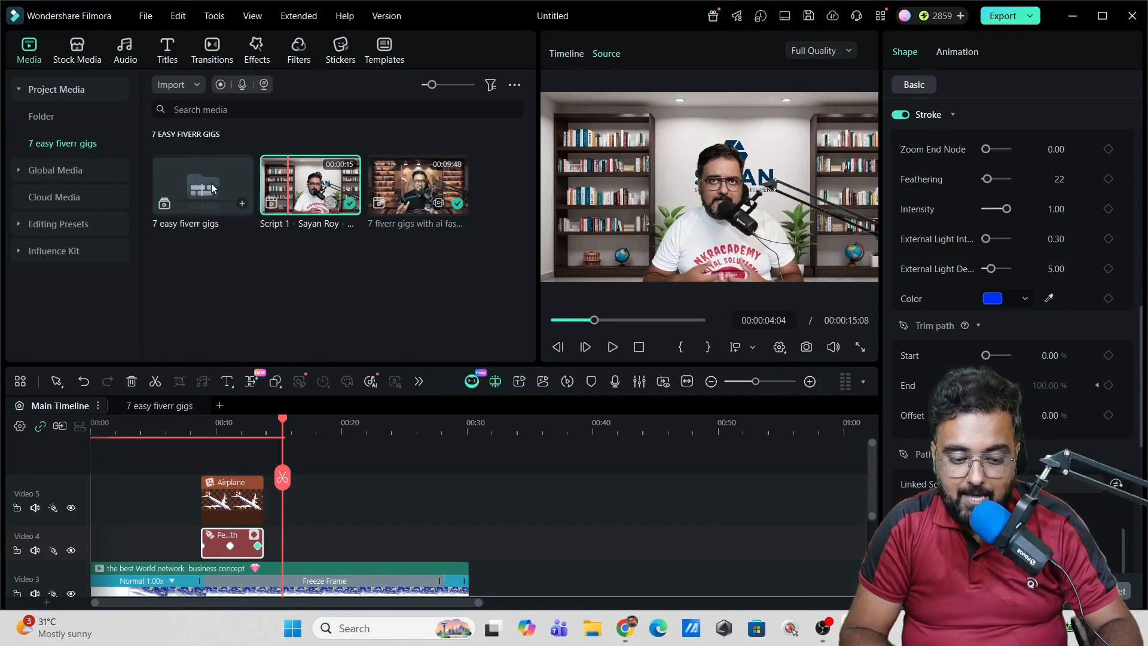
left_click_drag(210, 188, 95, 453)
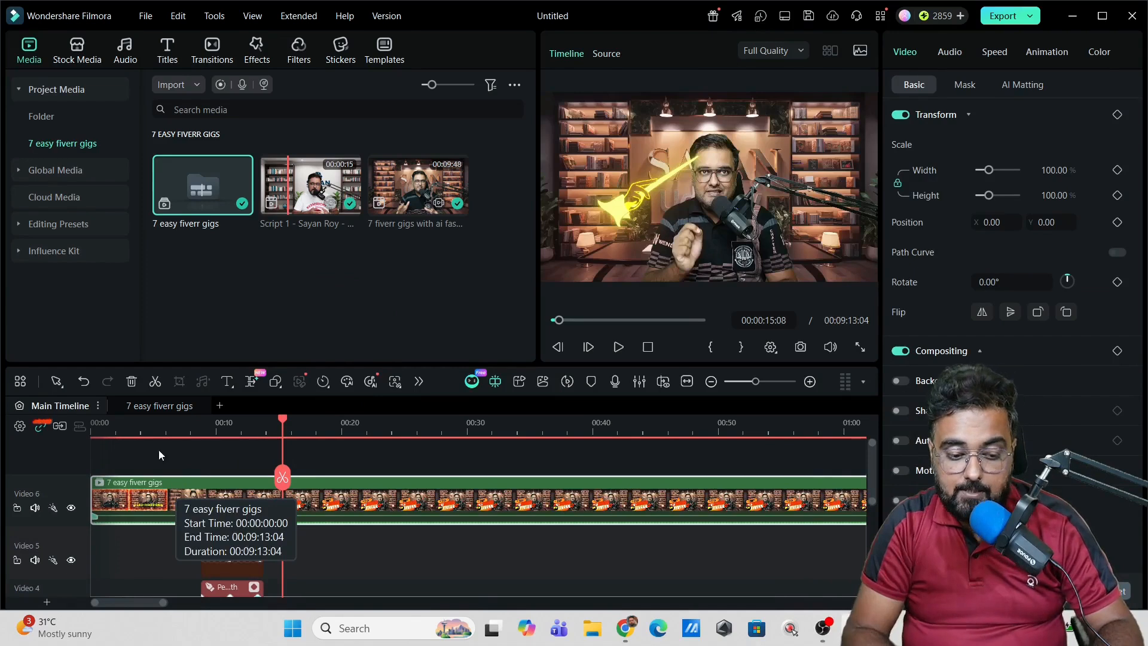
left_click(159, 408)
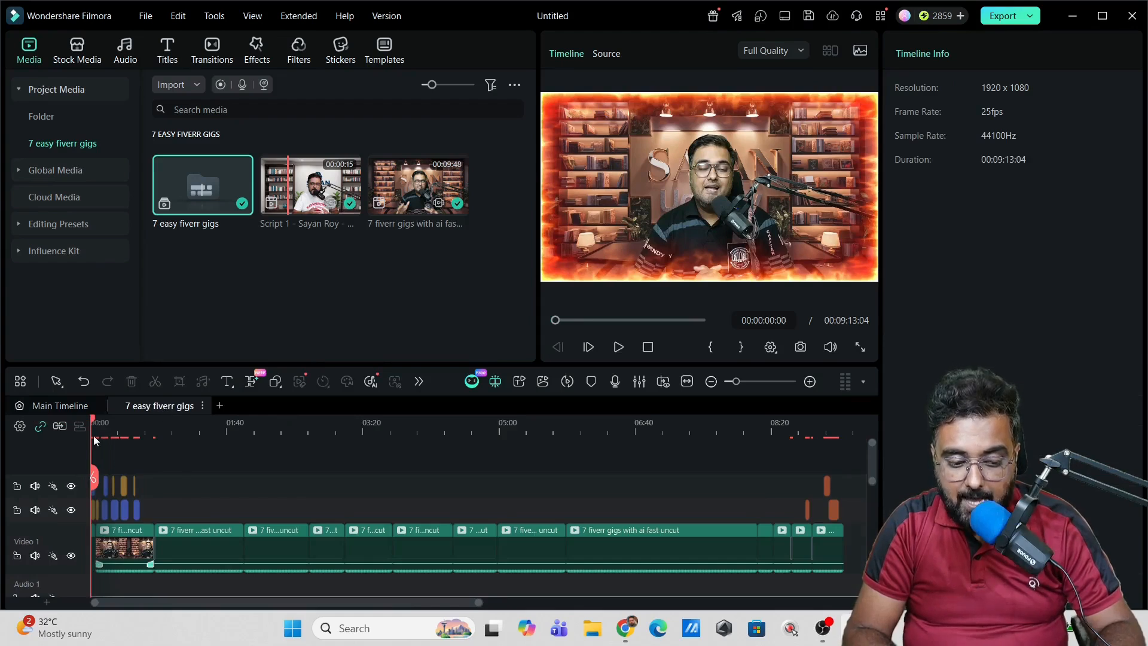
Delete the group of overlay clips above the opening of the main video in the subproject timeline
left_click_drag(94, 421, 120, 422)
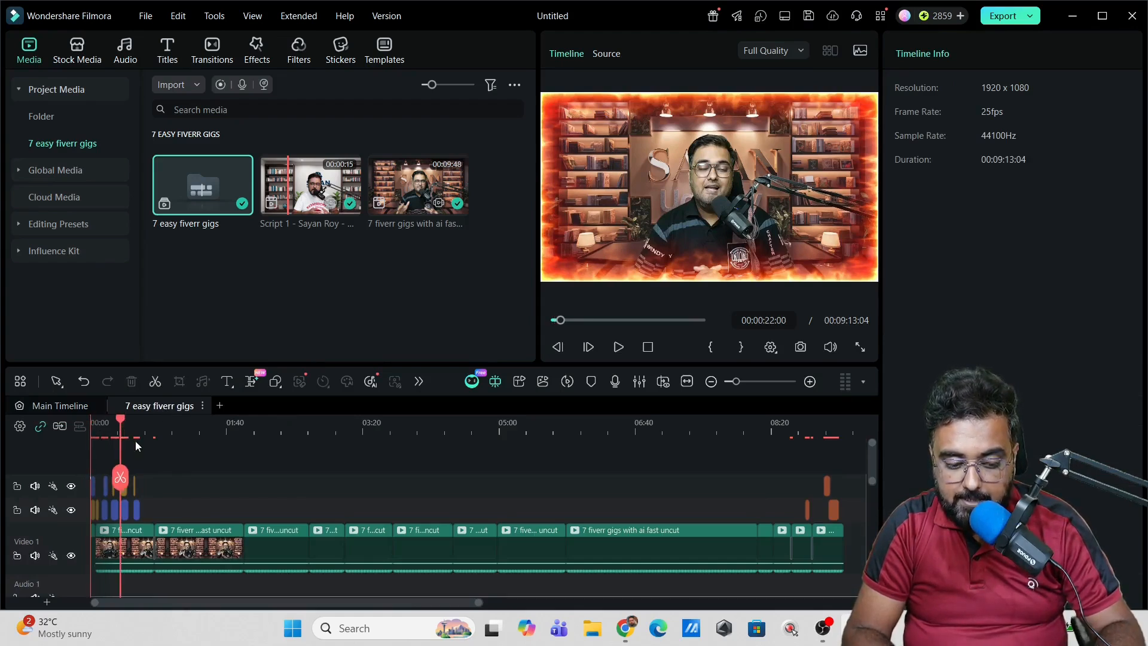
left_click(190, 548)
left_click(126, 551)
left_click_drag(143, 511, 93, 480)
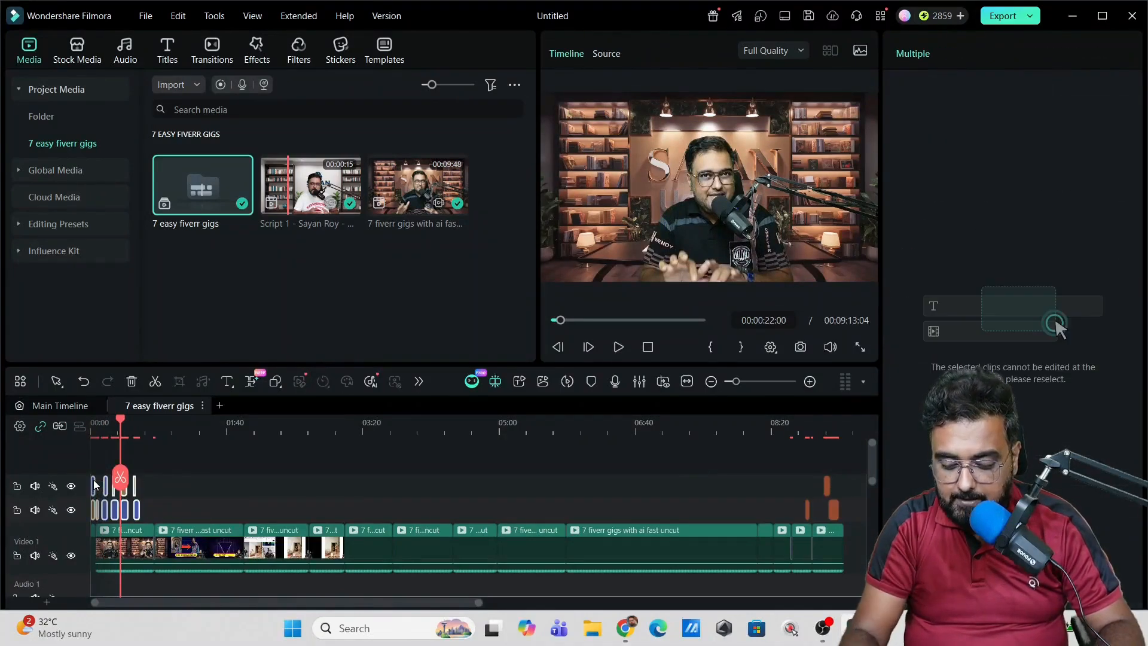
key("Delete")
left_click(113, 548)
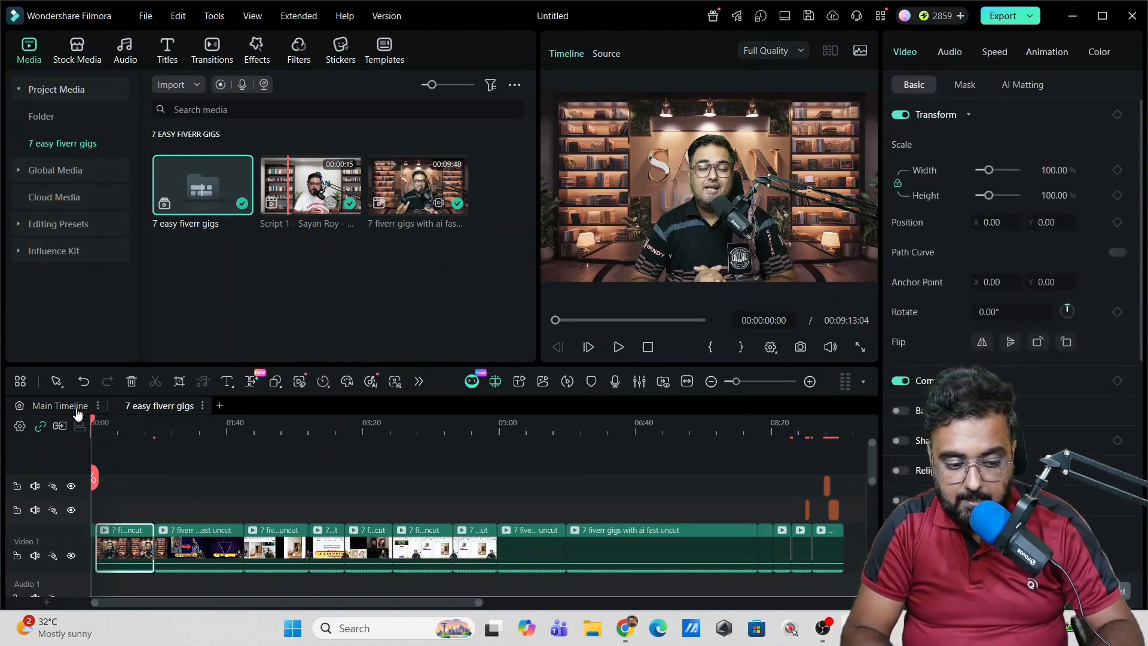
Return to the main timeline and play the edited subproject from near its beginning
left_click(83, 406)
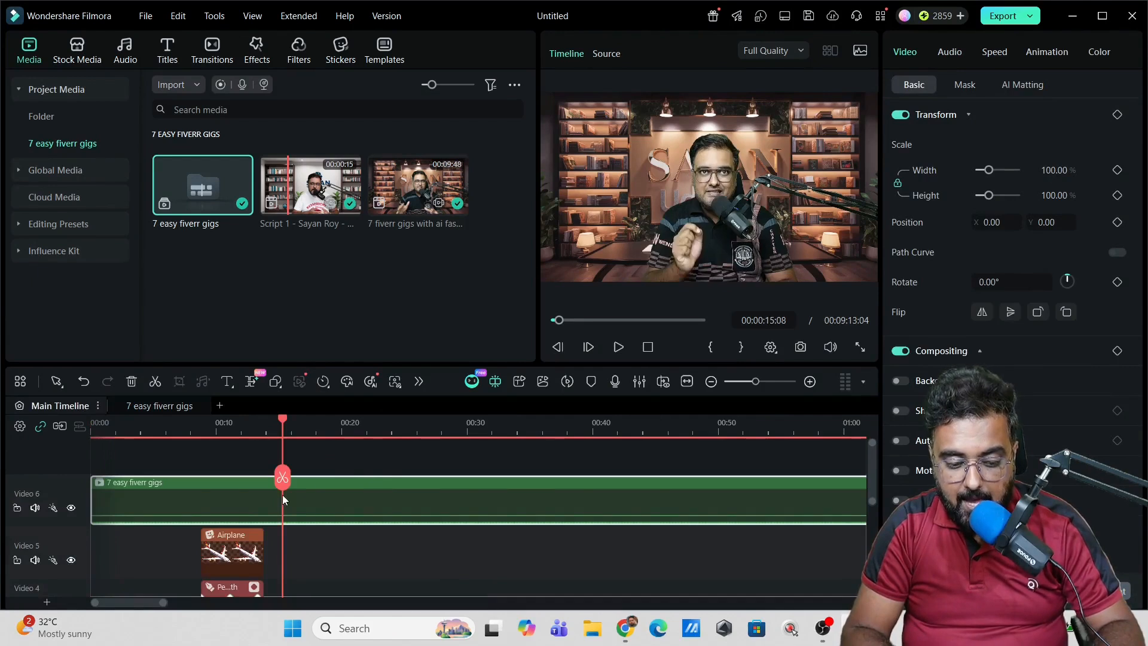
left_click(237, 461)
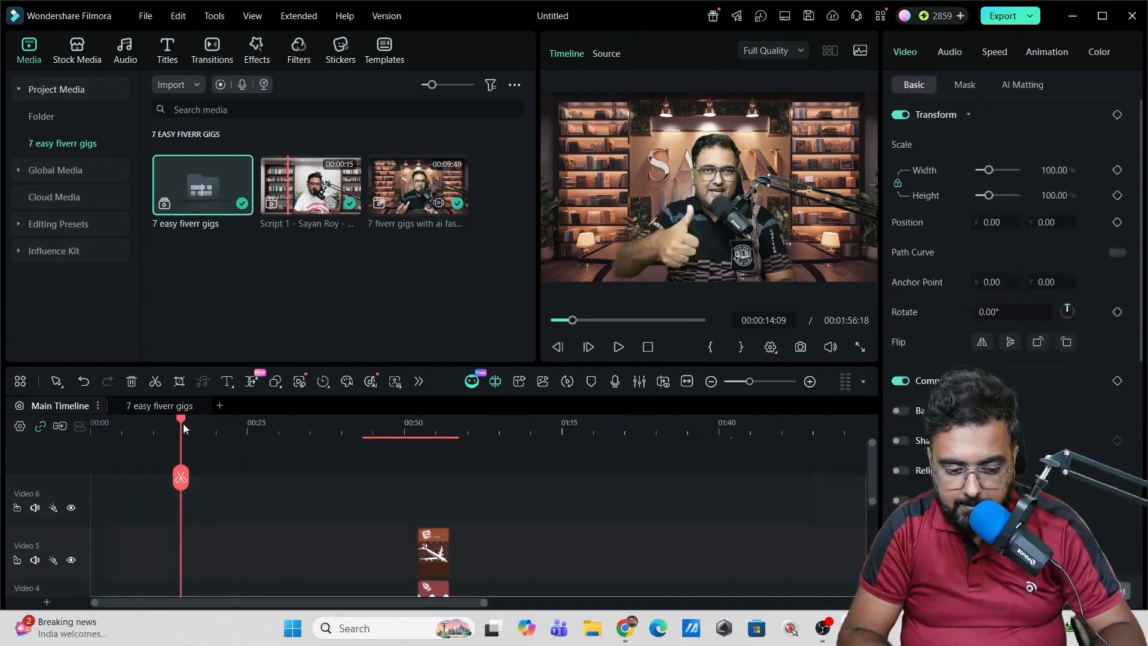
left_click_drag(180, 423, 109, 429)
left_click(618, 348)
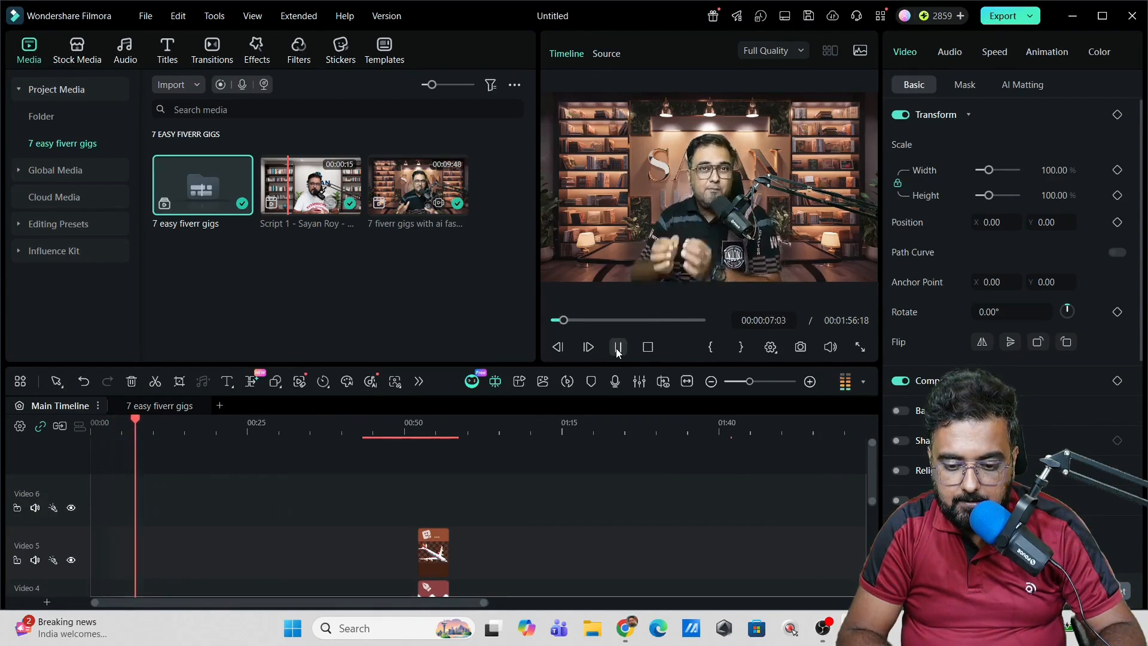
left_click(618, 348)
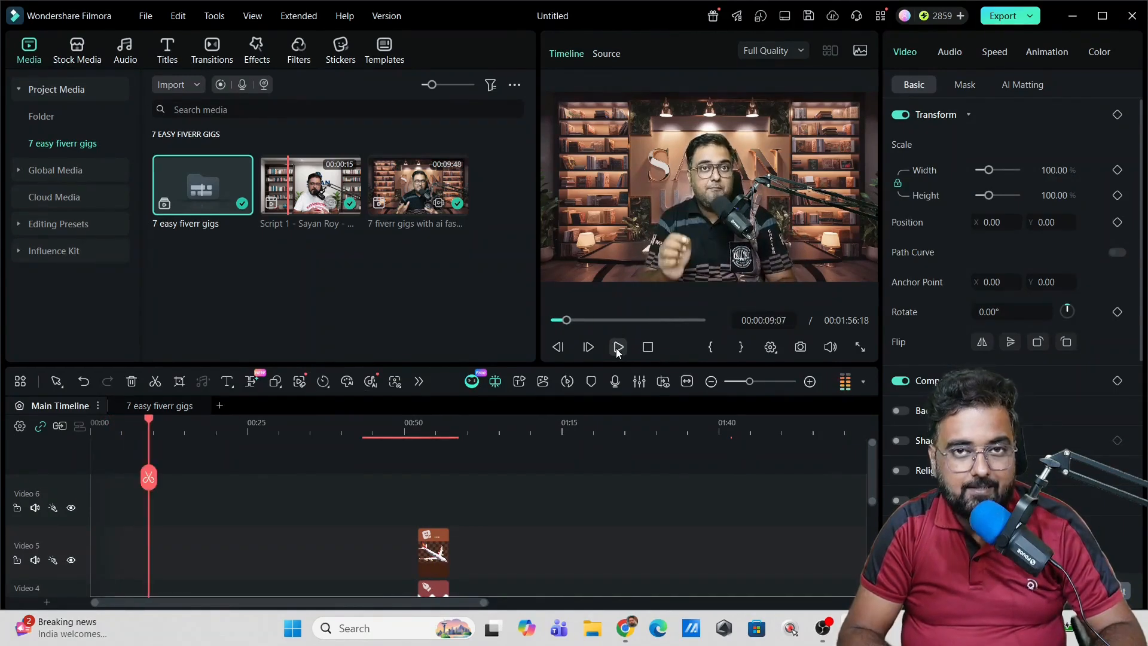